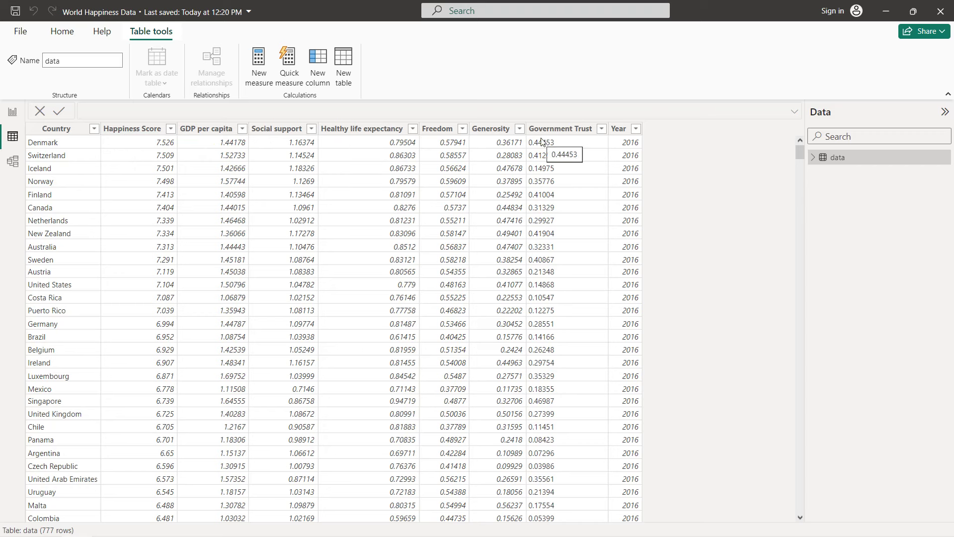
- Examine which years the Year column of the data table contains
{"action": "left_click", "coordinate": [635, 129]}
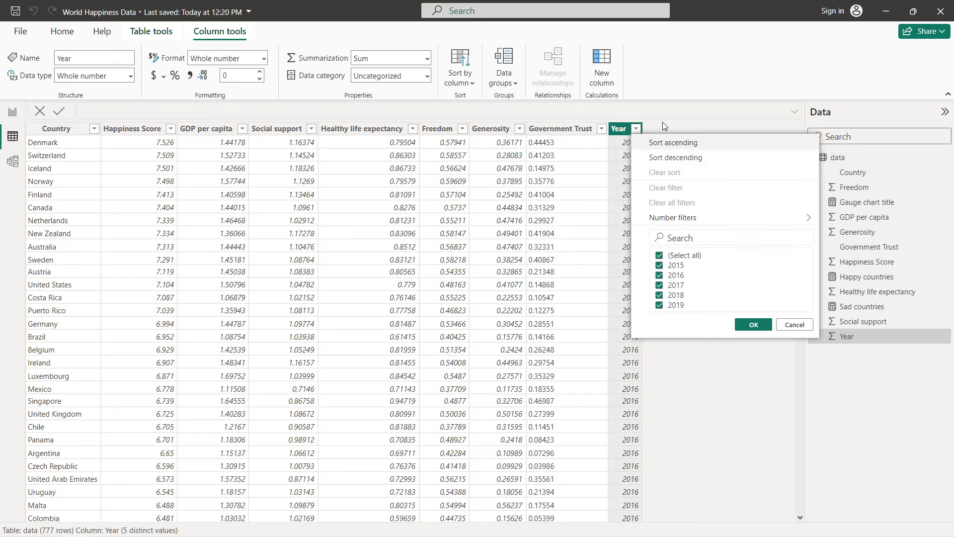
{"action": "left_click", "coordinate": [664, 121]}
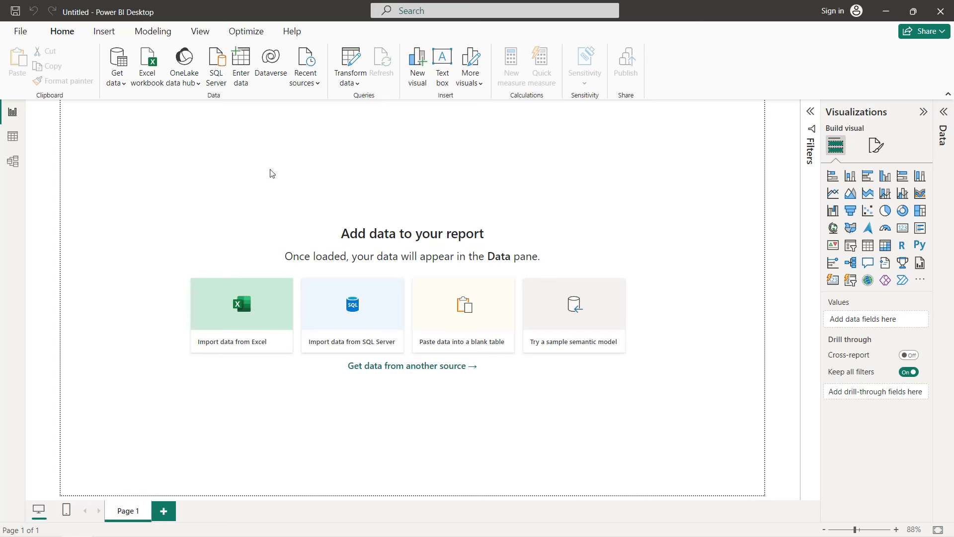
- Load the data sheet from the World Happiness Data.xlsx workbook into the blank report
{"action": "left_click", "coordinate": [147, 69]}
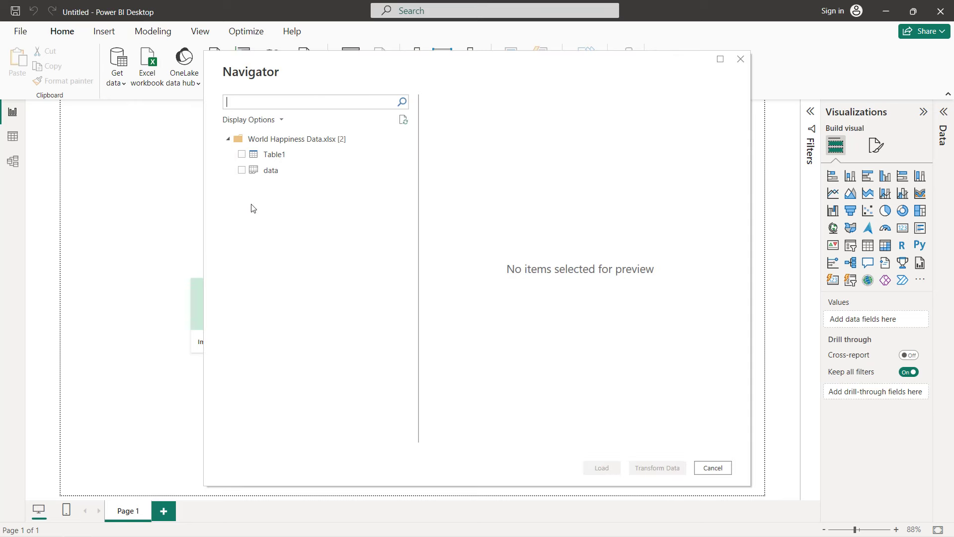
{"action": "left_click", "coordinate": [243, 170]}
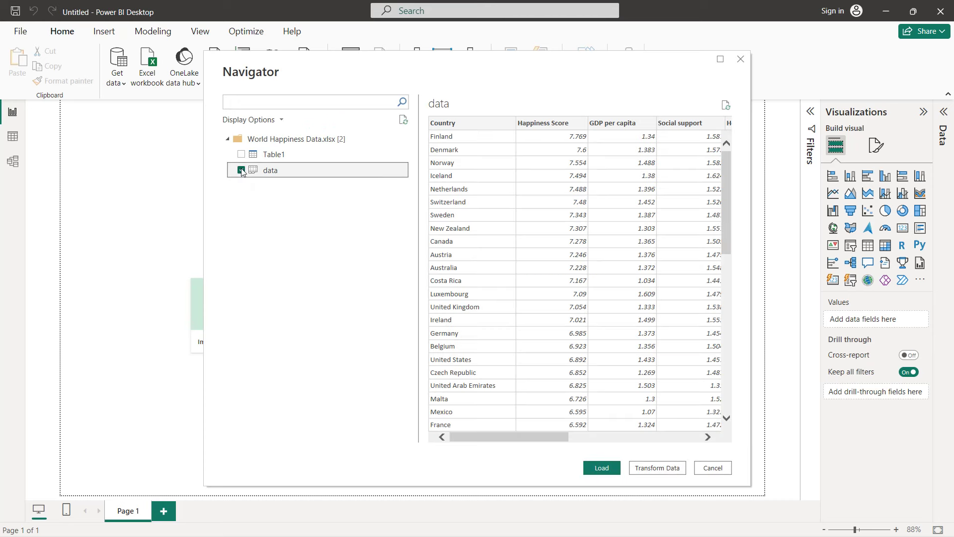
{"action": "left_click", "coordinate": [599, 468]}
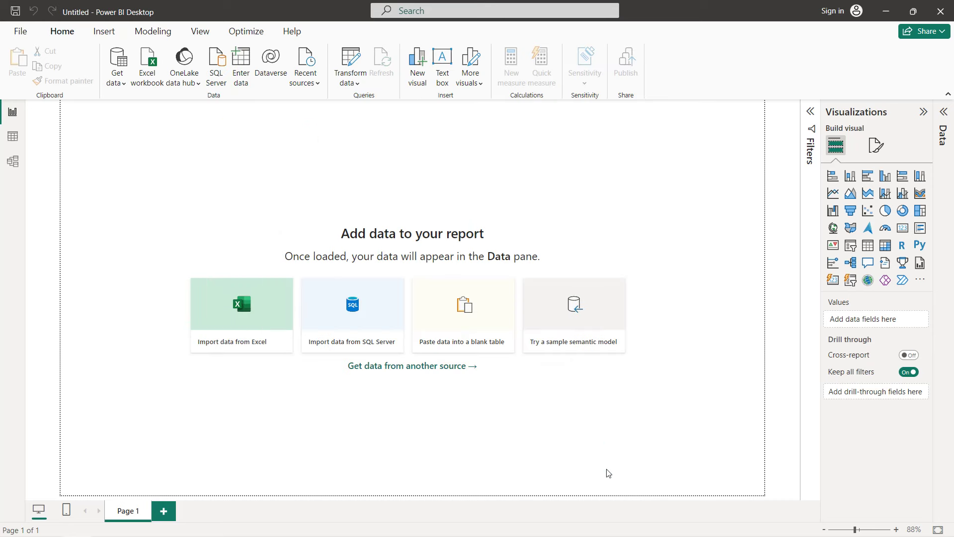
{"action": "left_click", "coordinate": [854, 158]}
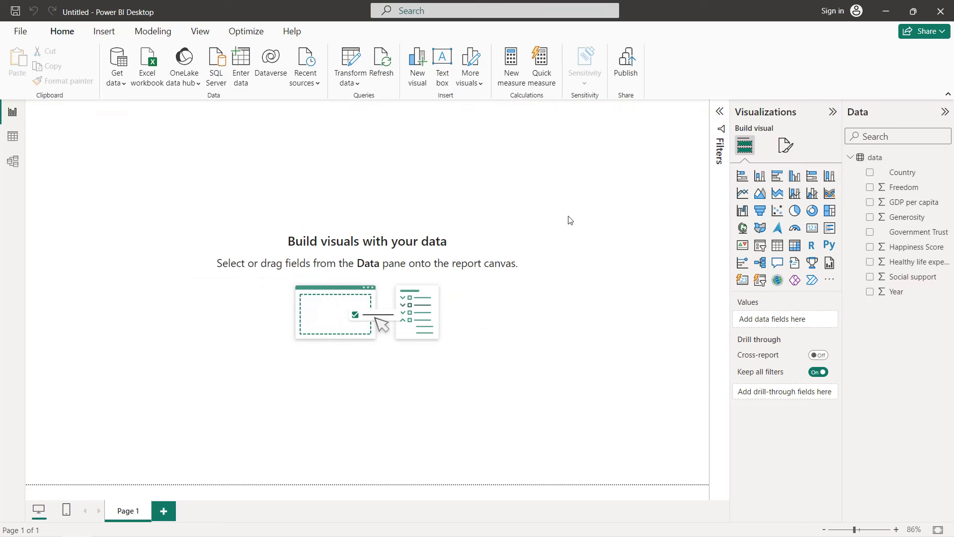
- Add a slicer for the Year field to the page and set its style to Tile
{"action": "left_click", "coordinate": [763, 252]}
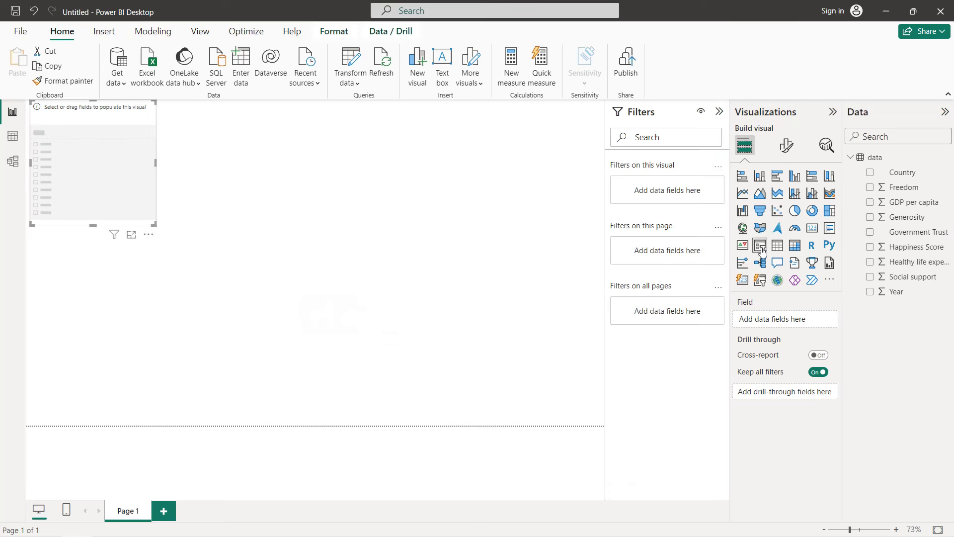
{"action": "left_click", "coordinate": [870, 292]}
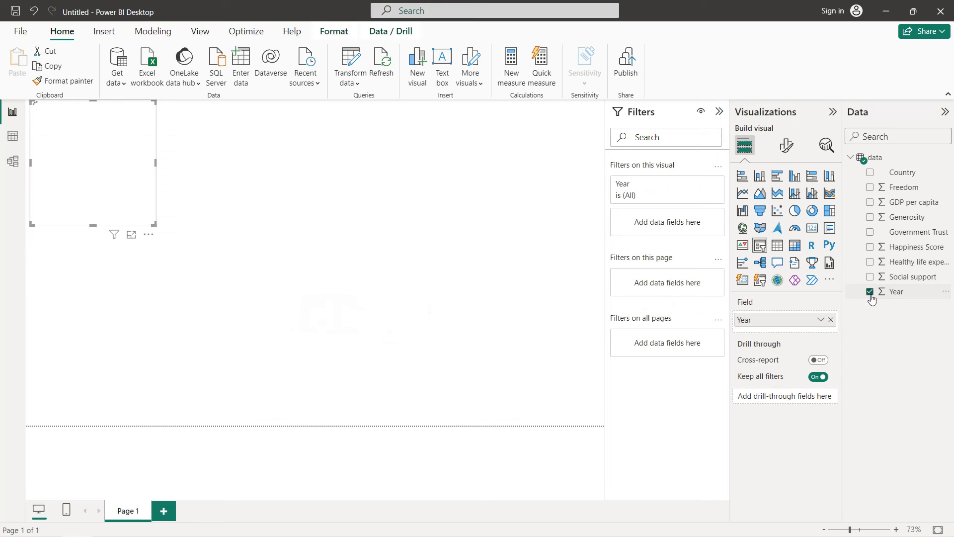
{"action": "left_click", "coordinate": [787, 145]}
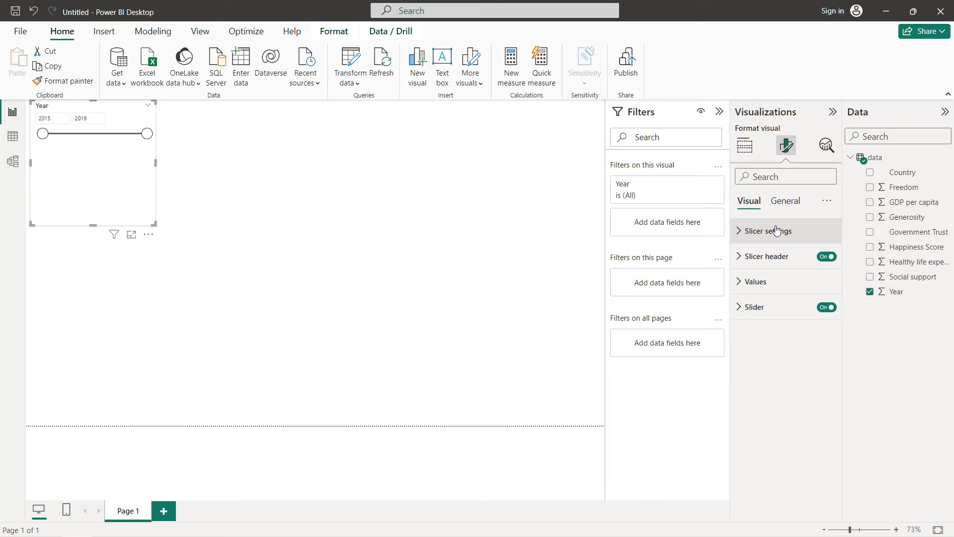
{"action": "left_click", "coordinate": [776, 230]}
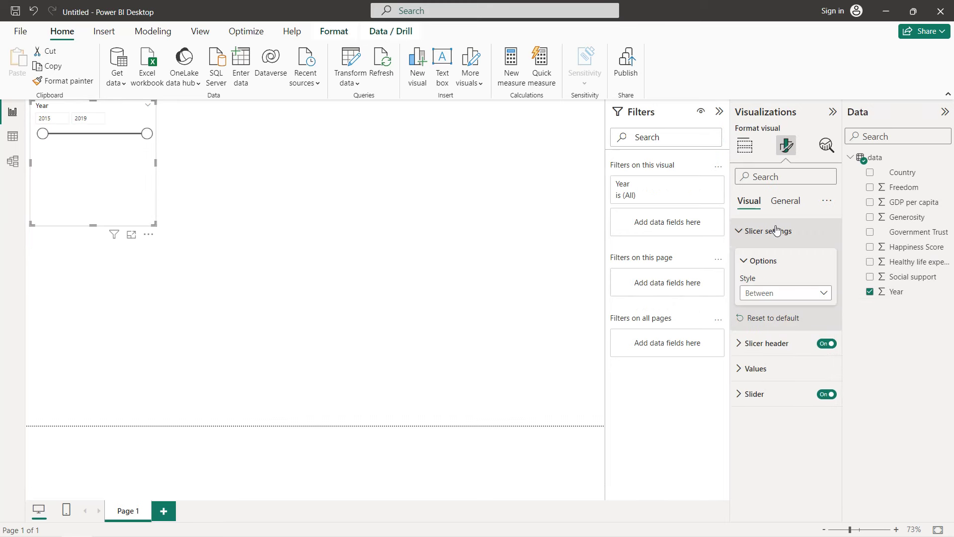
{"action": "left_click", "coordinate": [777, 295]}
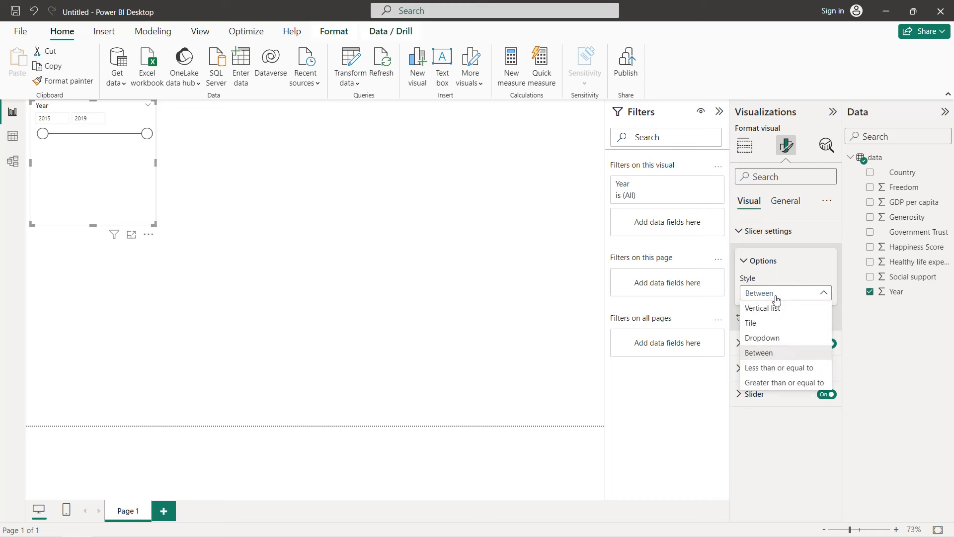
{"action": "left_click", "coordinate": [770, 324]}
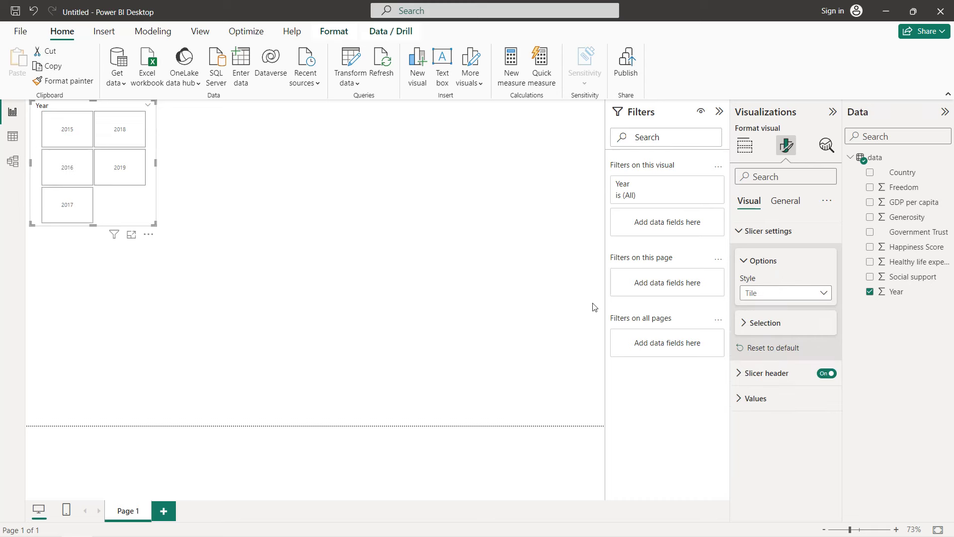
- Stretch the Year slicer across the full page width and reduce its height to one row of tiles
{"action": "left_click_drag", "start_coordinate": [155, 162], "coordinate": [604, 174]}
{"action": "left_click_drag", "start_coordinate": [319, 227], "coordinate": [325, 142]}
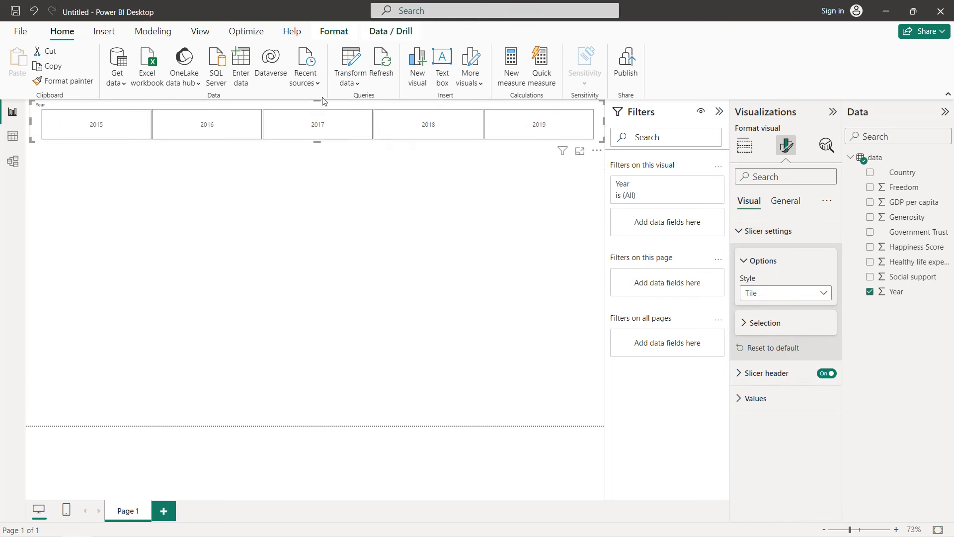
- Clear the title text in the Year slicer's header
{"action": "left_click", "coordinate": [781, 209]}
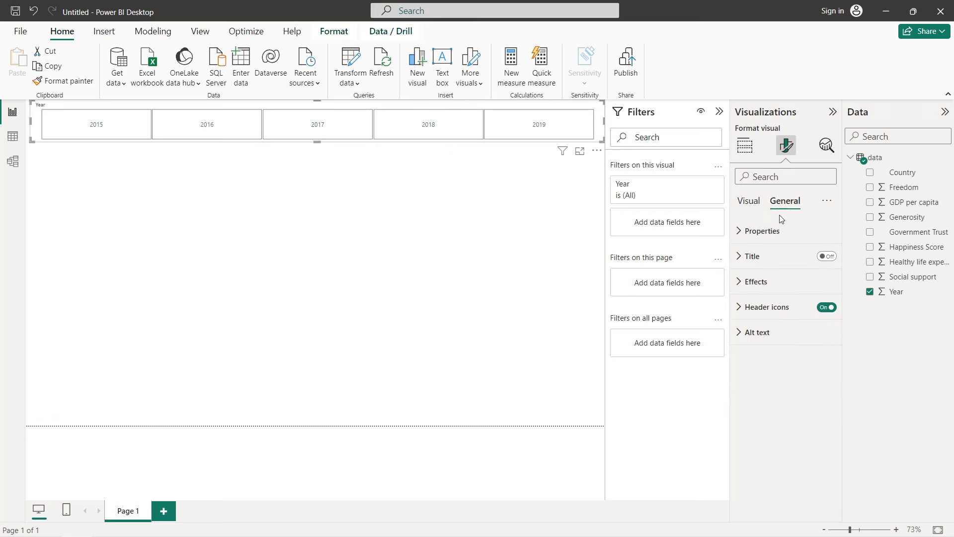
{"action": "left_click", "coordinate": [770, 257]}
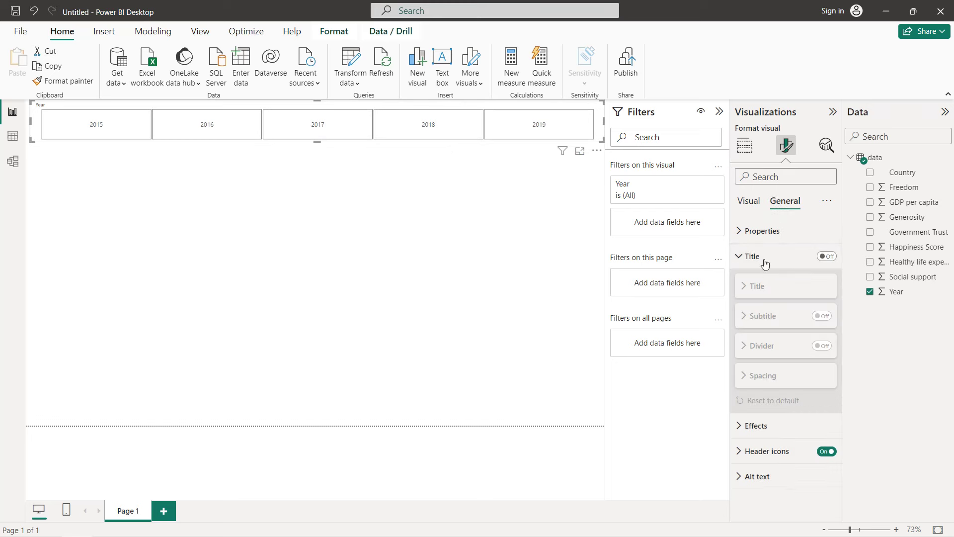
{"action": "left_click", "coordinate": [757, 200]}
{"action": "left_click", "coordinate": [752, 231]}
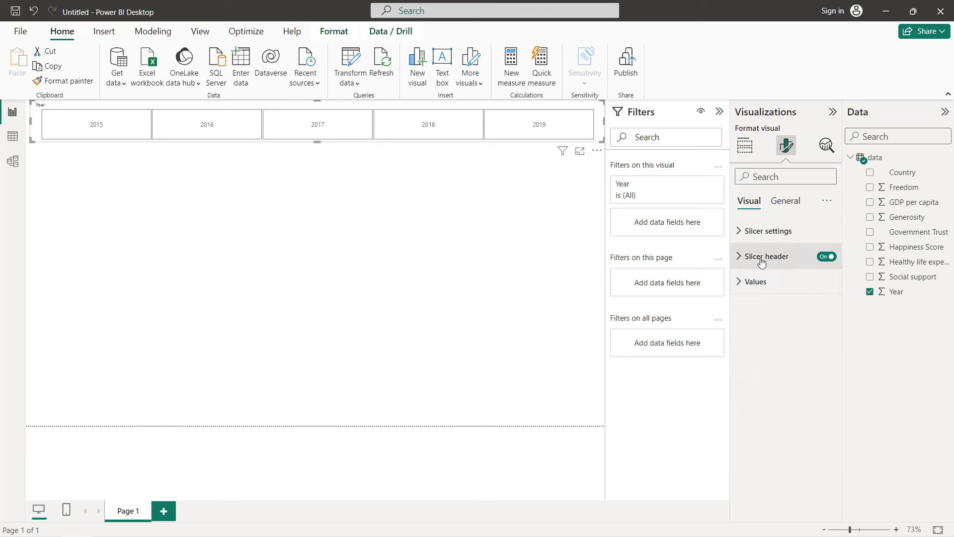
{"action": "left_click", "coordinate": [761, 257]}
{"action": "double_click", "coordinate": [762, 317]}
{"action": "key", "text": "BackSpace"}
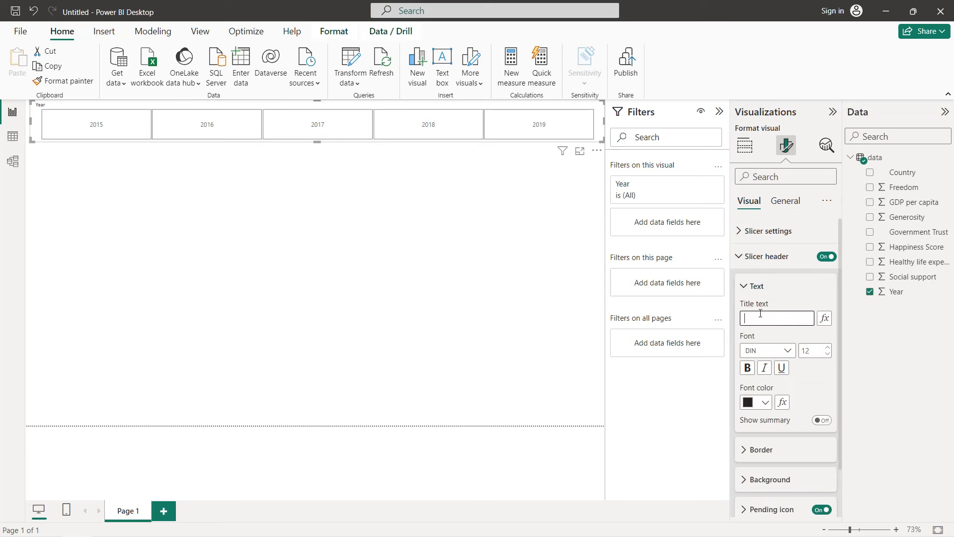
{"action": "left_click", "coordinate": [379, 217]}
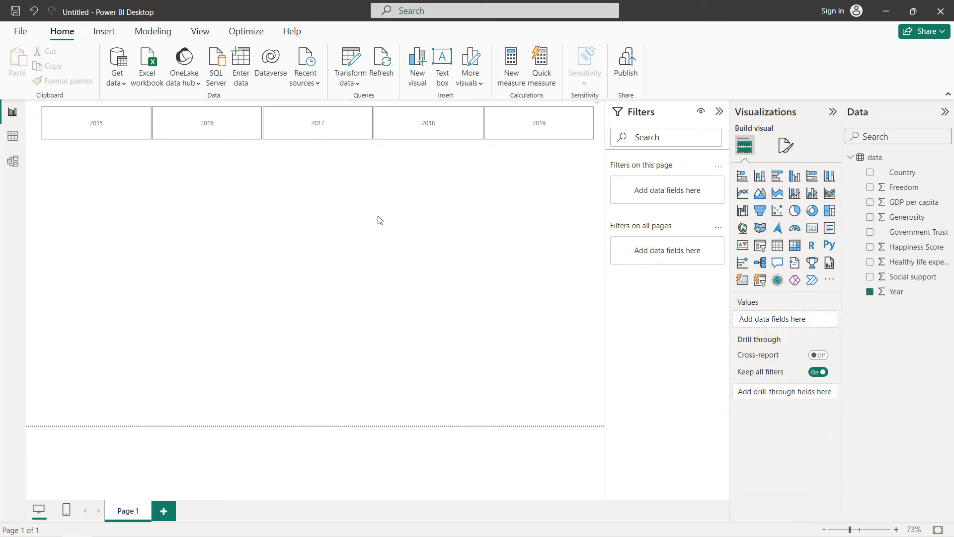
- Shift the Year slicer slightly down and narrow it a little so it sits inside the page edges
{"action": "left_click", "coordinate": [318, 107]}
{"action": "left_click_drag", "start_coordinate": [318, 106], "coordinate": [318, 108]}
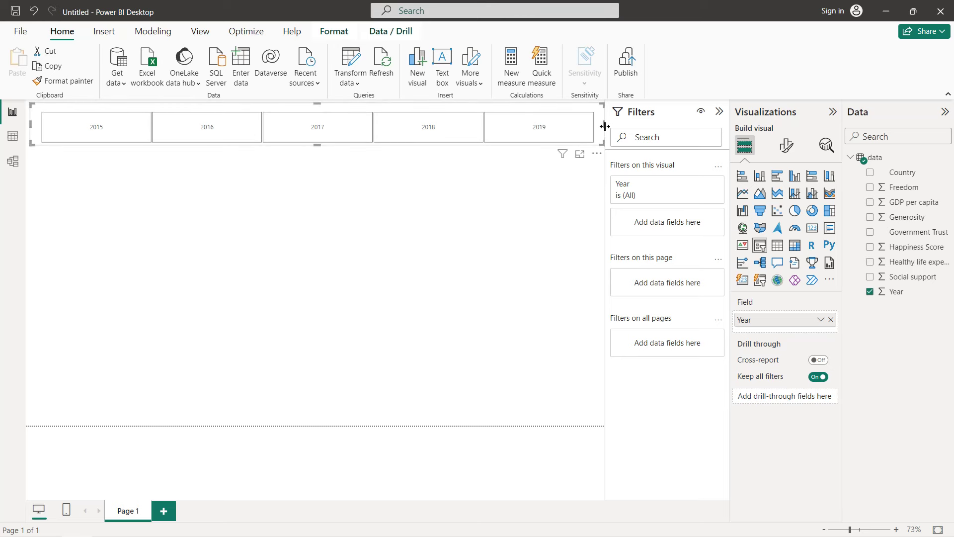
{"action": "left_click_drag", "start_coordinate": [607, 127], "coordinate": [599, 130]}
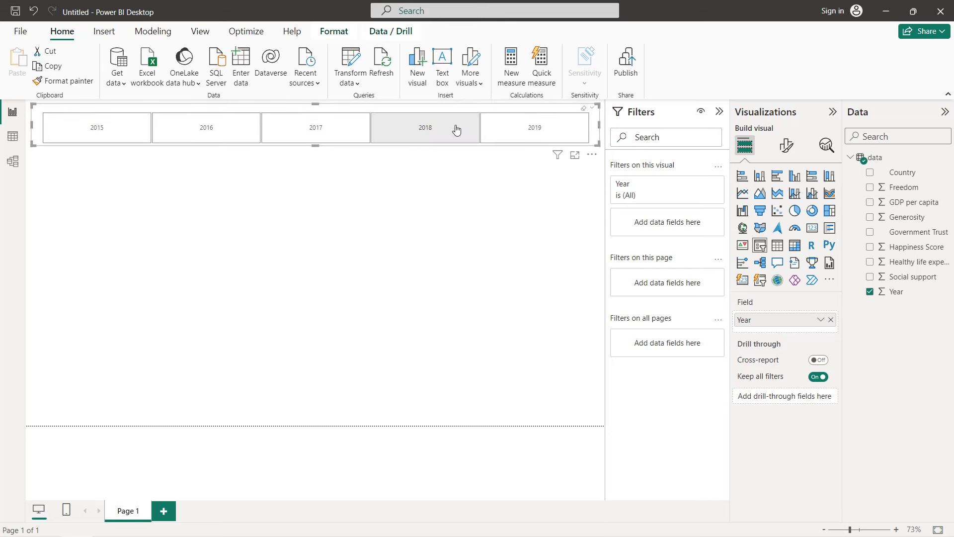
{"action": "left_click", "coordinate": [365, 168]}
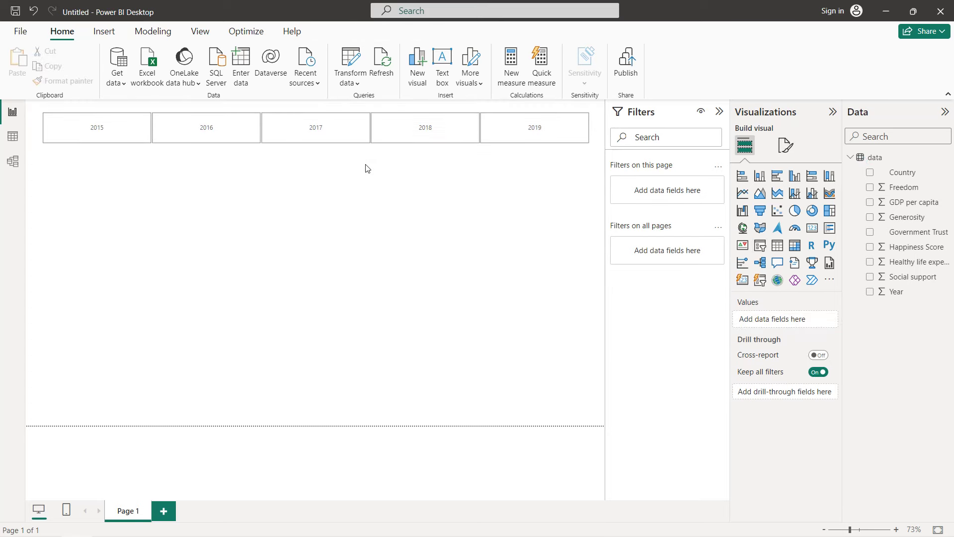
- Create a new measure in the data table and name it Gauge chart title
{"action": "left_click", "coordinate": [945, 172]}
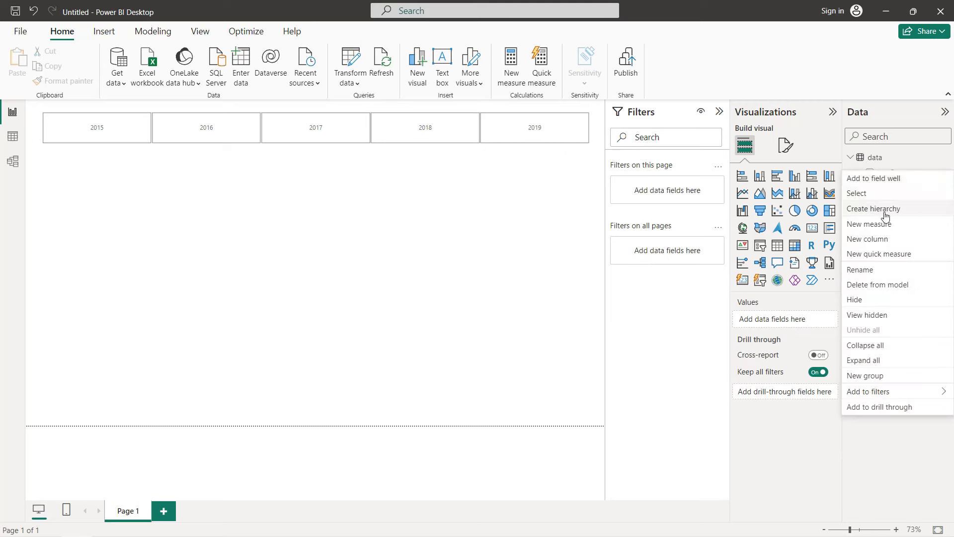
{"action": "key", "text": "Escape"}
{"action": "key", "text": "ctrl+z"}
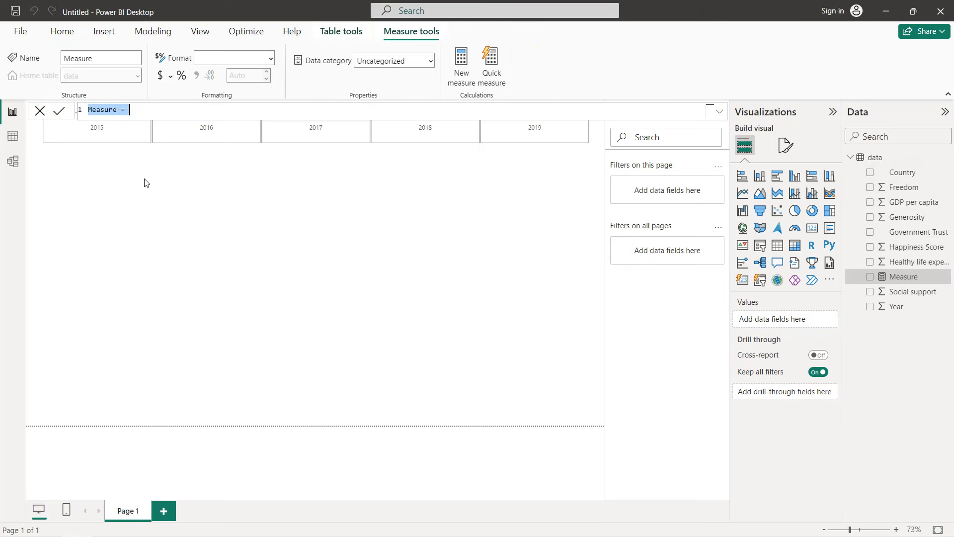
{"action": "type", "text": "Gauge chqrt title ="}
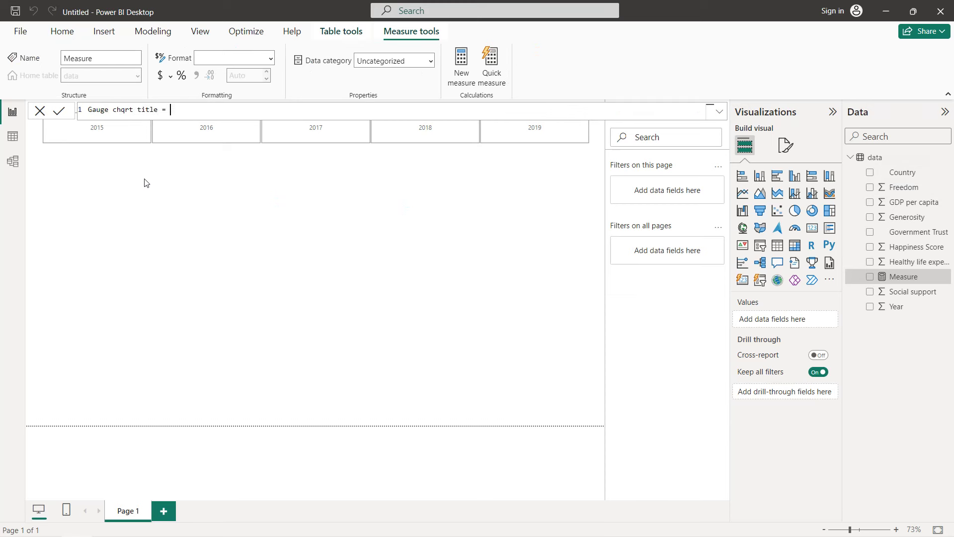
{"action": "key", "text": "Left"}
{"action": "key", "text": "Left"}
{"action": "key", "text": "Left"}
{"action": "key", "text": "Left"}
{"action": "key", "text": "Left"}
{"action": "key", "text": "ctrl+shift+Left"}
{"action": "type", "text": "chart"}
{"action": "key", "text": "End"}
- Define the Gauge chart title measure as "Global happiness in "&SELECTEDVALUE(data[Year]) and commit it
{"action": "type", "text": "\"Global happiness in \"&sele"}
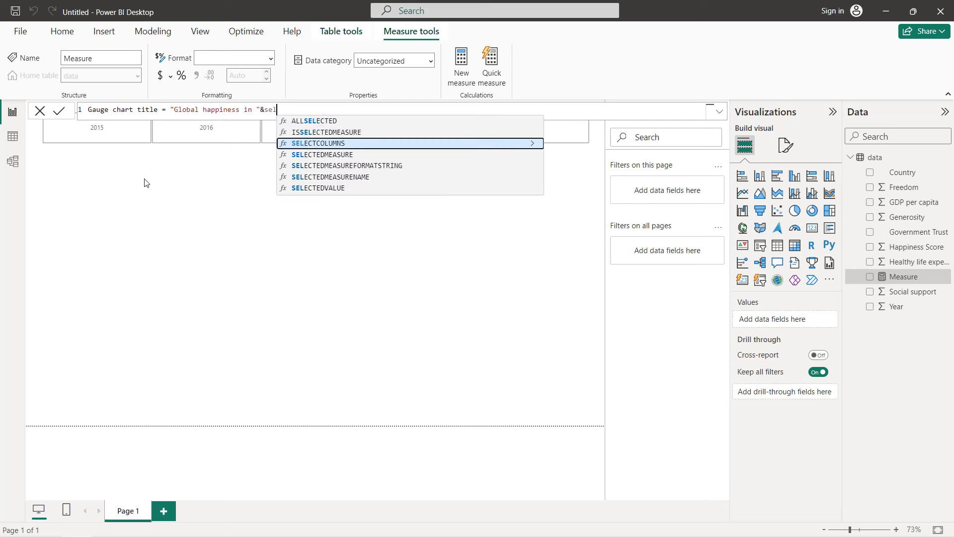
{"action": "key", "text": "Down"}
{"action": "key", "text": "Down"}
{"action": "key", "text": "Down"}
{"action": "key", "text": "Down"}
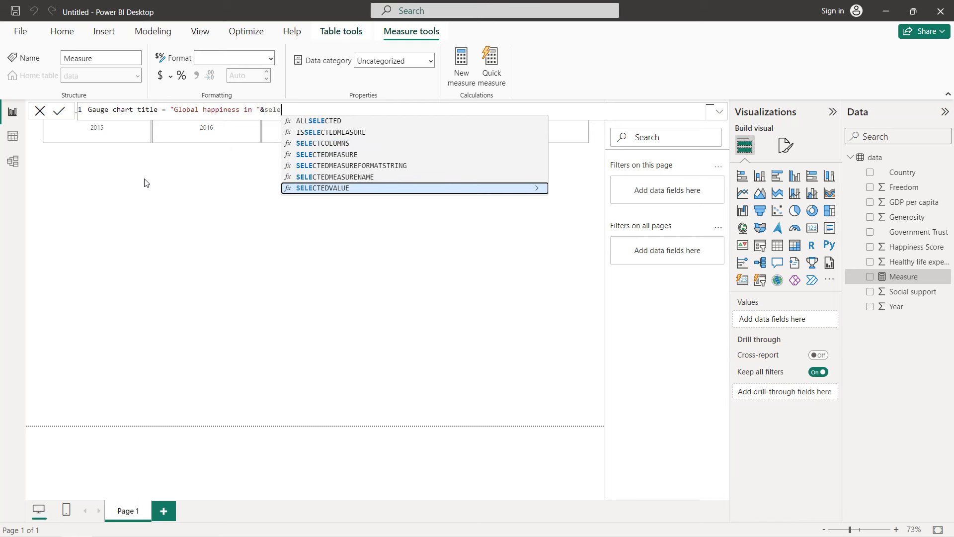
{"action": "key", "text": "Tab"}
{"action": "type", "text": "yea"}
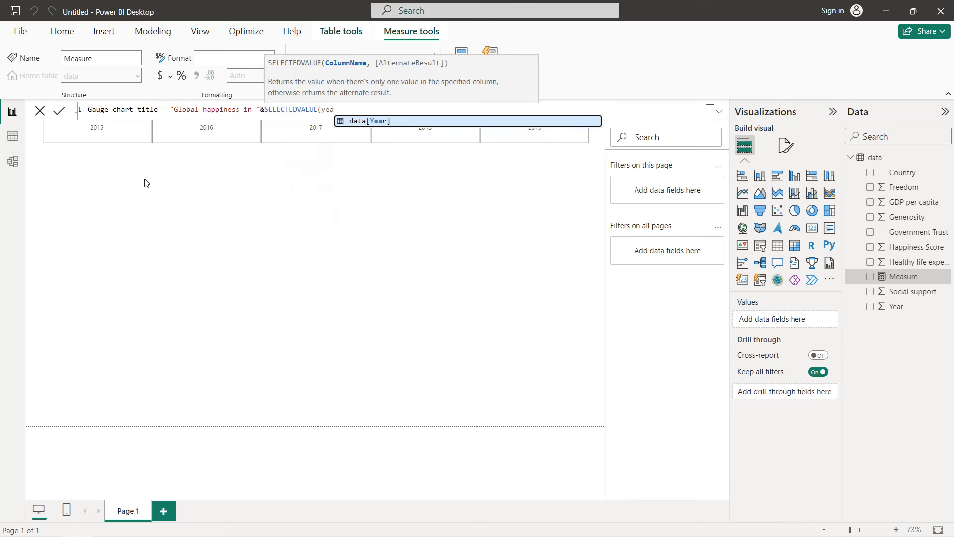
{"action": "key", "text": "Tab"}
{"action": "type", "text": ")"}
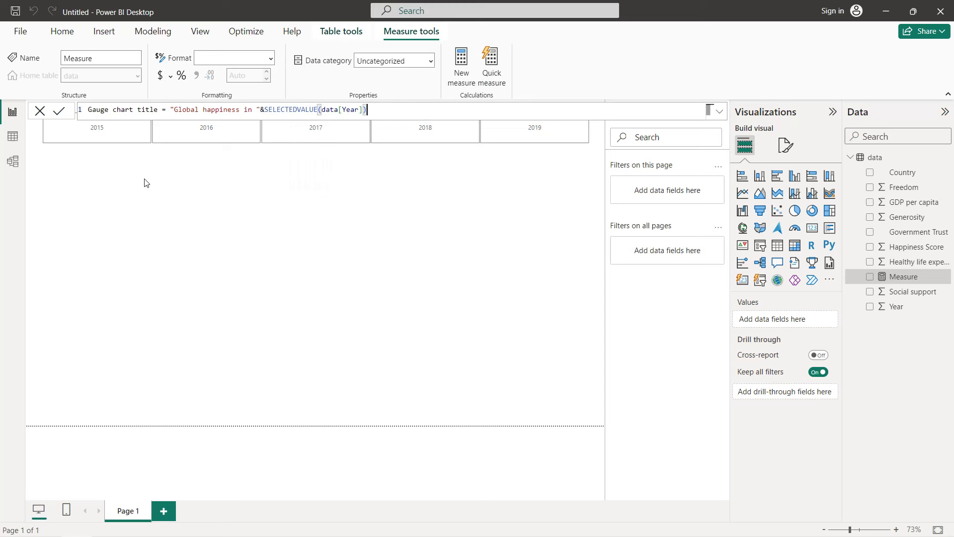
{"action": "left_click", "coordinate": [59, 112]}
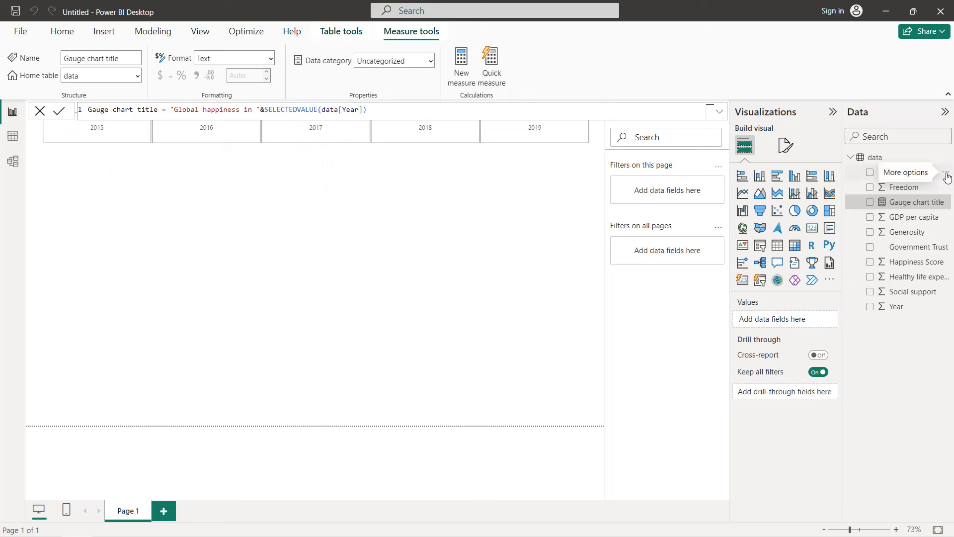
- Create another measure in the data table and name it Happy countries
{"action": "left_click", "coordinate": [945, 175]}
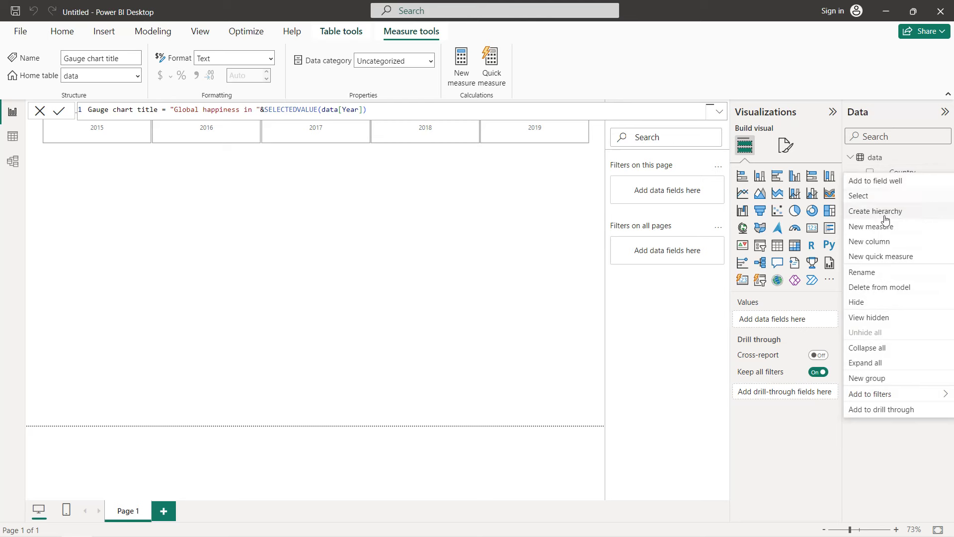
{"action": "left_click", "coordinate": [877, 230]}
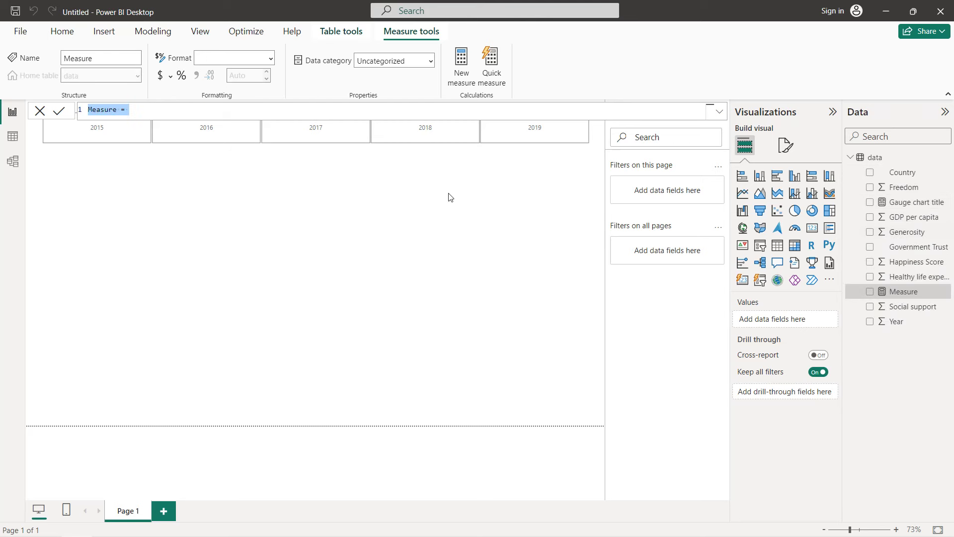
{"action": "type", "text": "Happ"}
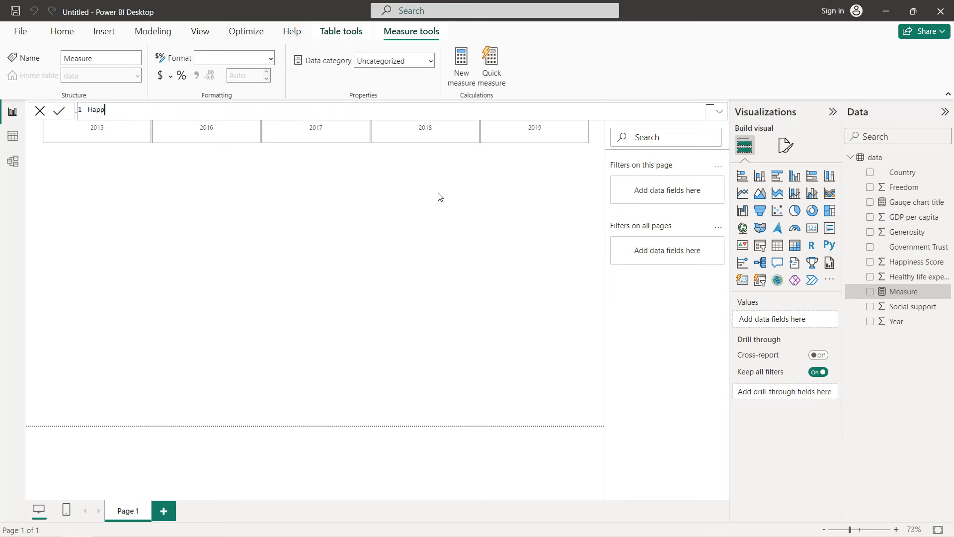
{"action": "type", "text": "y countire"}
{"action": "type", "text": "s = "}
{"action": "type", "text": "\""}
{"action": "key", "text": "Left"}
{"action": "key", "text": "BackSpace"}
{"action": "key", "text": "BackSpace"}
{"action": "type", "text": "ri"}
{"action": "key", "text": "End"}
- Write the Happy countries measure's formula as "Top 10 happy countries in "&SELECTEDVALUE(data[Year])
{"action": "type", "text": "Top 10 happy countries in \""}
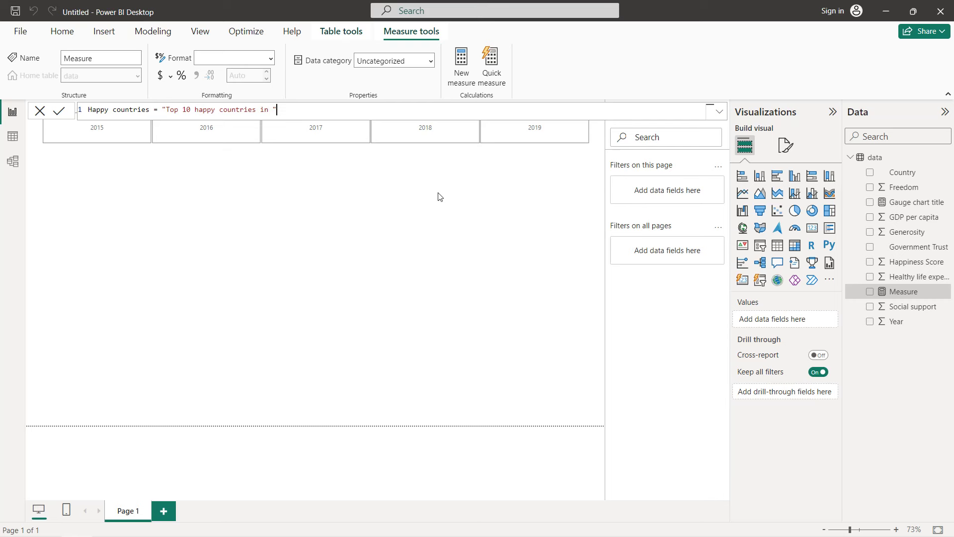
{"action": "type", "text": "&sele"}
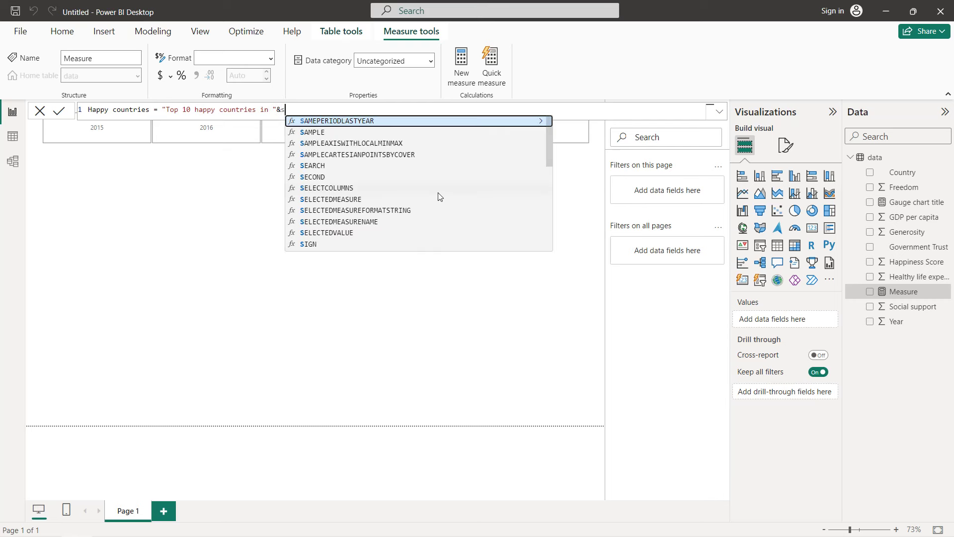
{"action": "key", "text": "Down"}
{"action": "key", "text": "Down"}
{"action": "key", "text": "Down"}
{"action": "key", "text": "Down"}
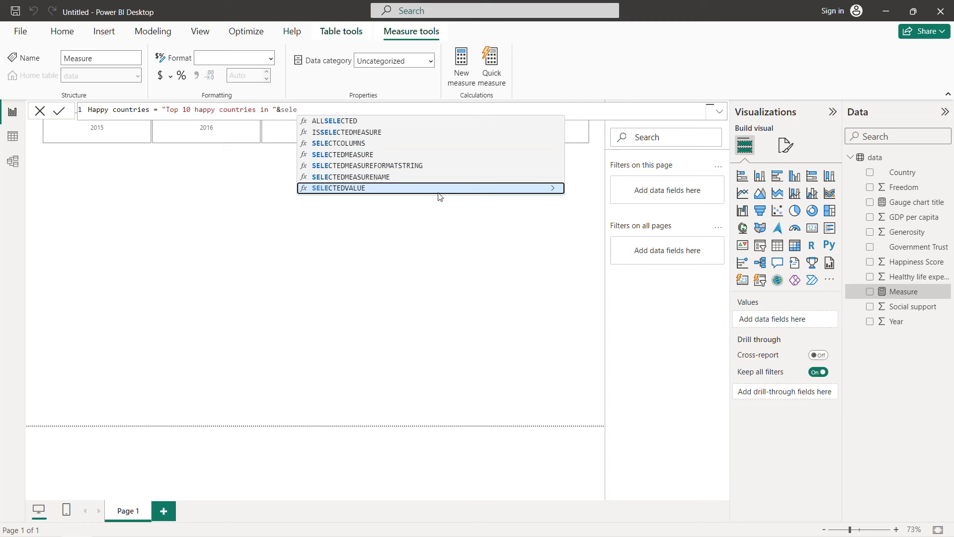
{"action": "key", "text": "Tab"}
{"action": "type", "text": "ye"}
{"action": "key", "text": "Tab"}
{"action": "type", "text": ")"}
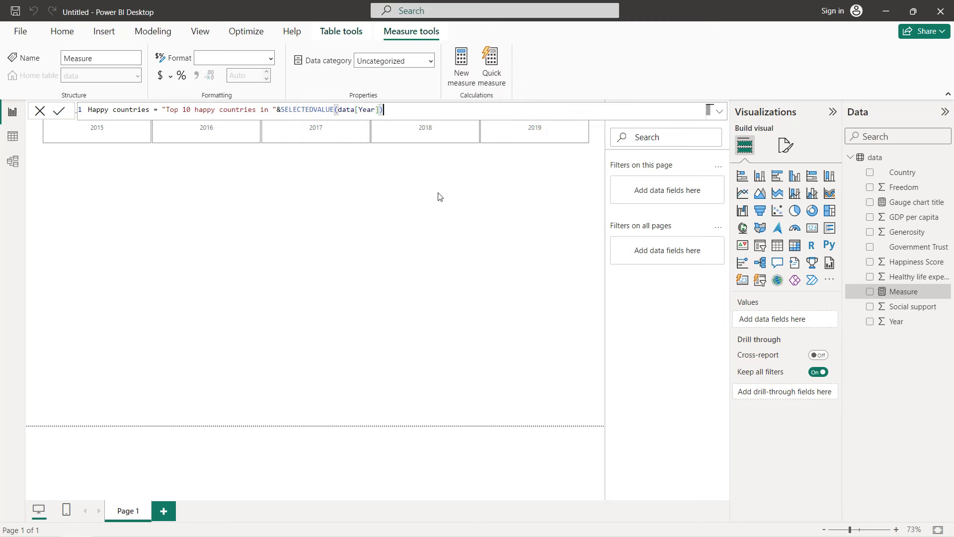
- Copy the whole Happy countries formula and commit the measure
{"action": "key", "text": "ctrl+a"}
{"action": "key", "text": "ctrl+c"}
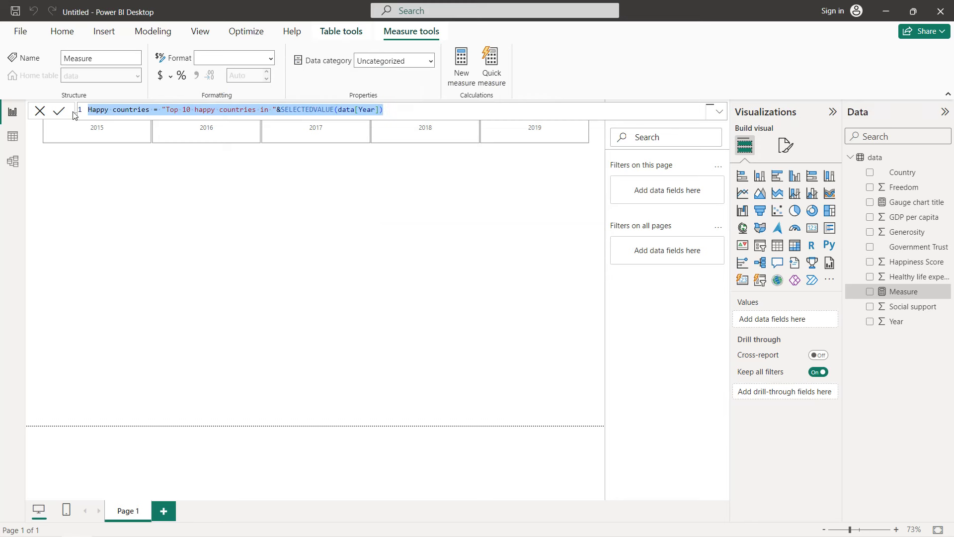
{"action": "left_click", "coordinate": [57, 112]}
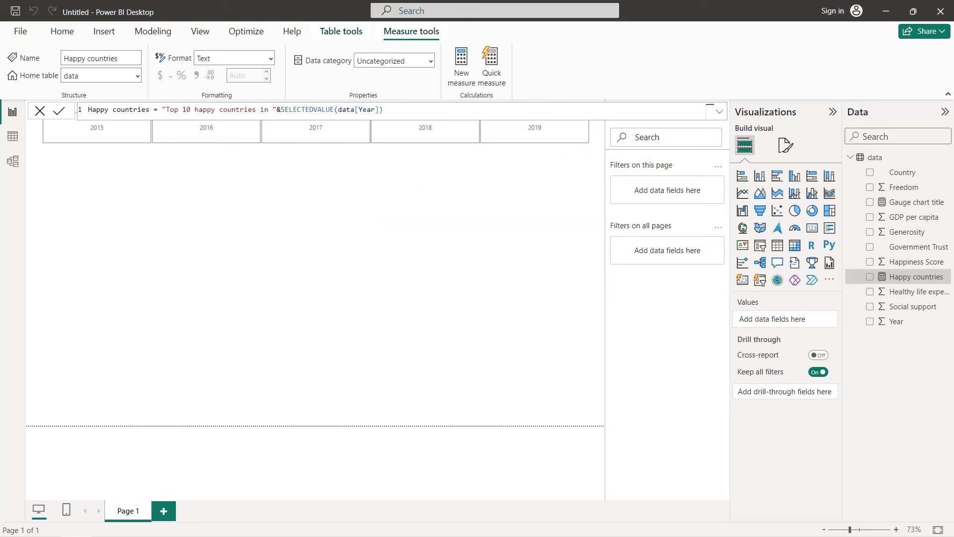
- Create another measure in the data table and paste the copied Happy countries formula into it
{"action": "left_click", "coordinate": [945, 187]}
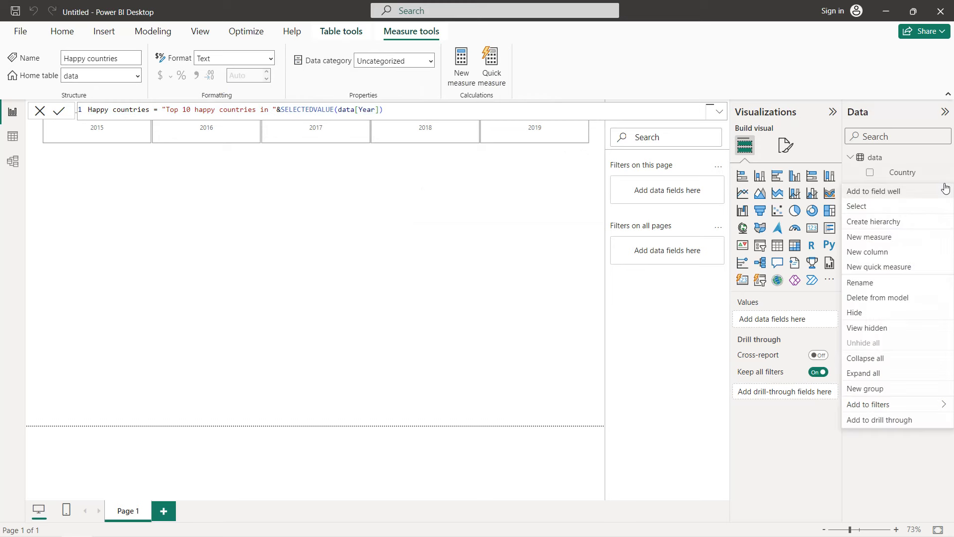
{"action": "key", "text": "Escape"}
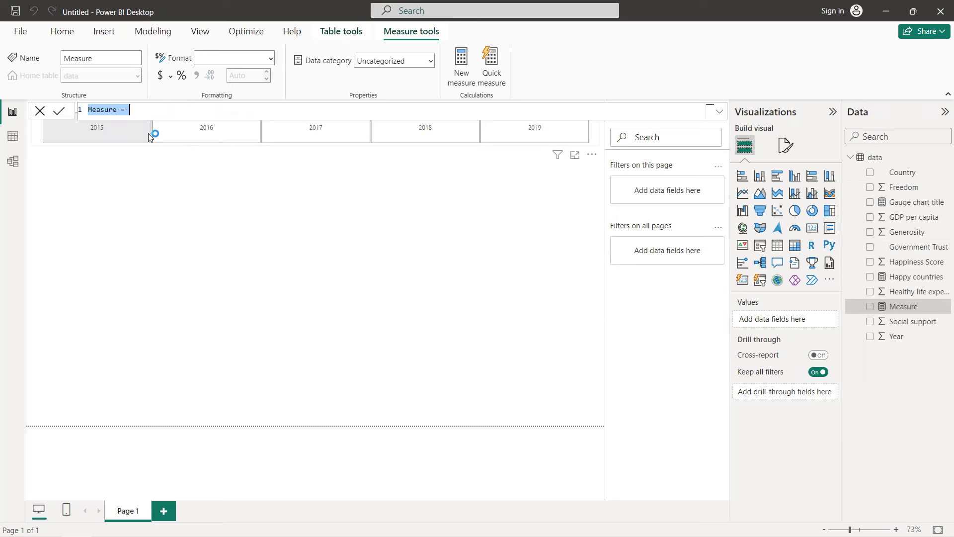
{"action": "key", "text": "ctrl+v"}
- Rename the pasted measure in its formula as Sad countries
{"action": "double_click", "coordinate": [98, 112]}
{"action": "type", "text": "Sad"}
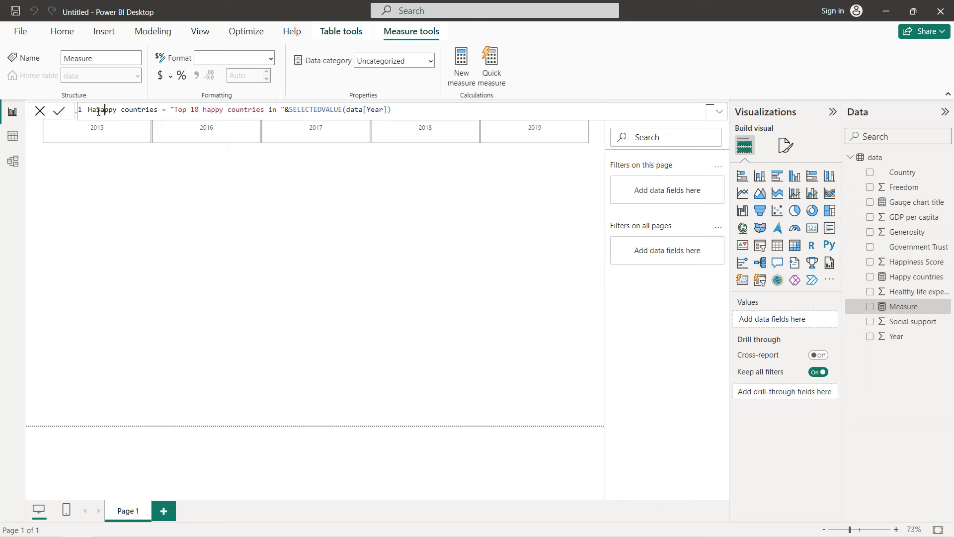
{"action": "key", "text": "BackSpace"}
{"action": "key", "text": "BackSpace"}
{"action": "key", "text": "BackSpace"}
{"action": "key", "text": "BackSpace"}
{"action": "key", "text": "BackSpace"}
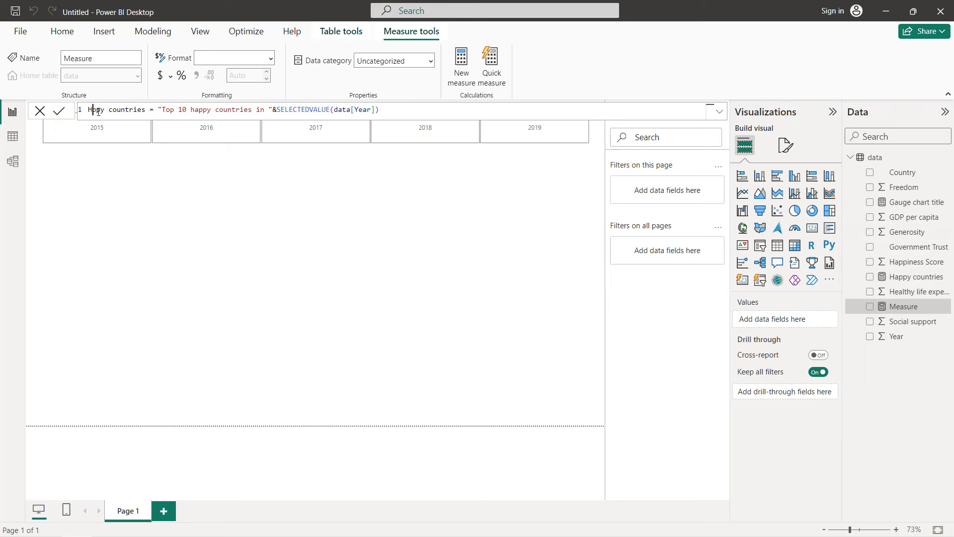
{"action": "key", "text": "Delete"}
{"action": "key", "text": "Delete"}
{"action": "key", "text": "Delete"}
{"action": "type", "text": "Sad"}
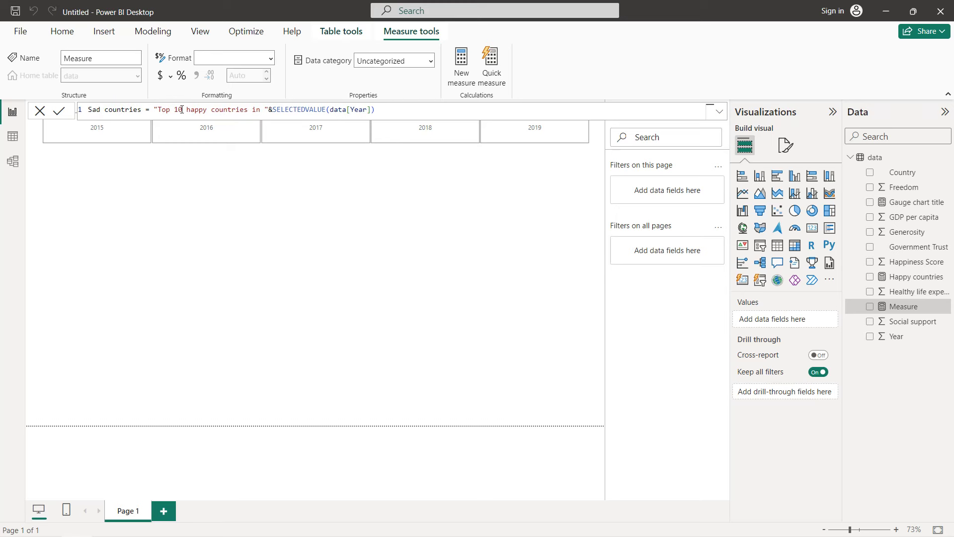
- Change the title text in the Sad countries formula to "Top 10 sad countries in " and commit the measure
{"action": "double_click", "coordinate": [196, 109]}
{"action": "type", "text": "sad"}
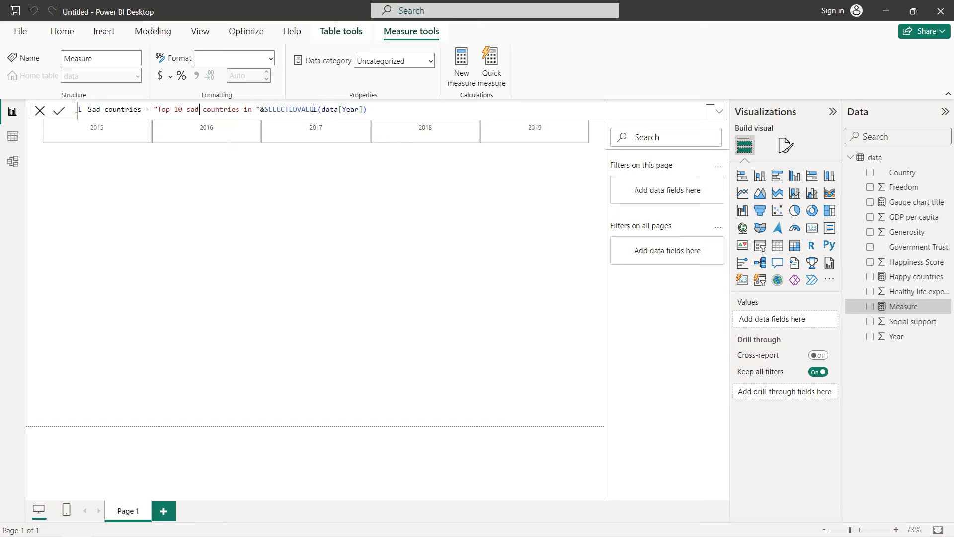
{"action": "left_click", "coordinate": [56, 114]}
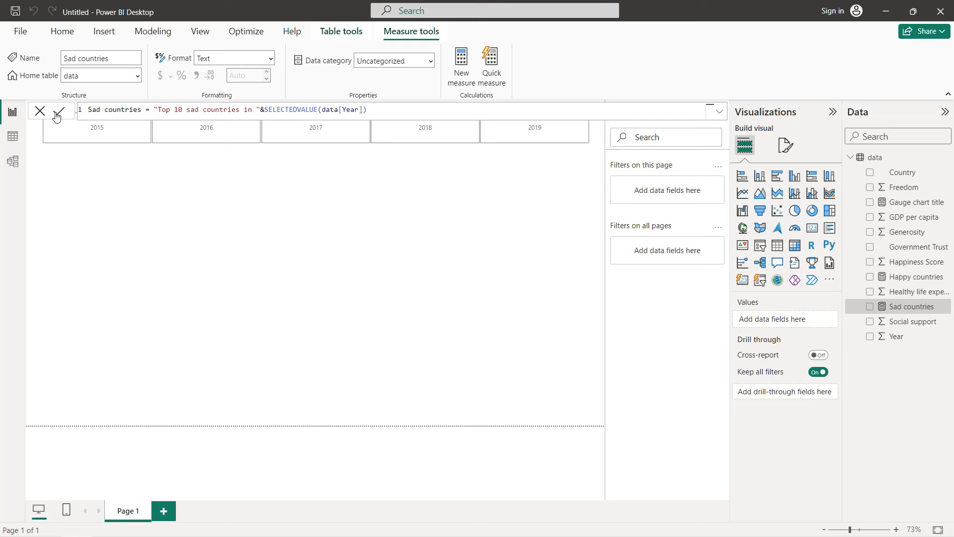
- Add a gauge chart to the page showing Happiness Score as its value, aggregated as Average
{"action": "left_click", "coordinate": [177, 191]}
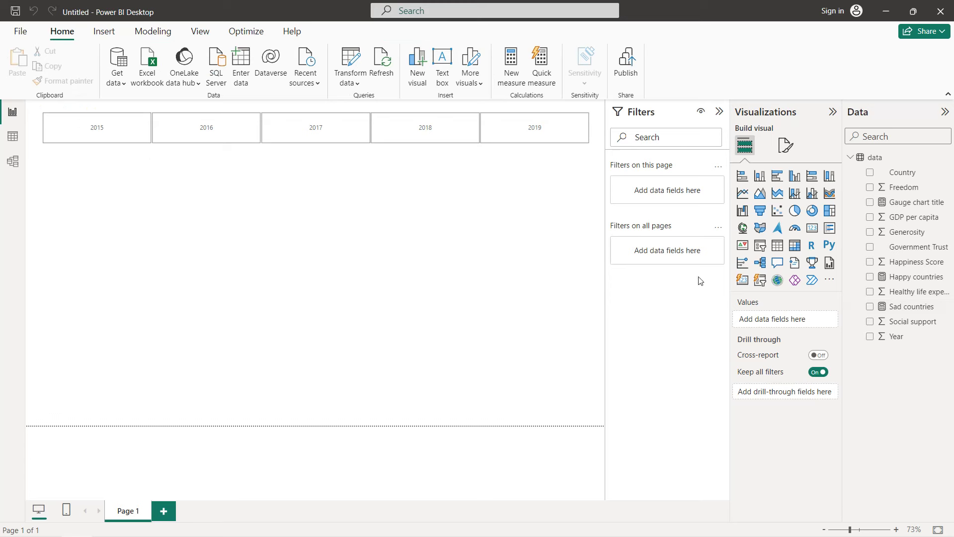
{"action": "left_click", "coordinate": [796, 229]}
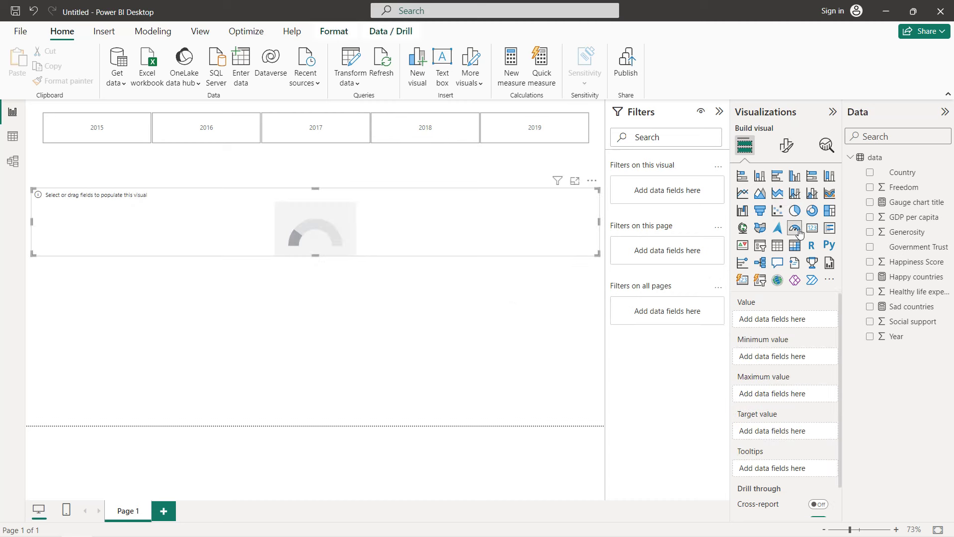
{"action": "left_click", "coordinate": [871, 262]}
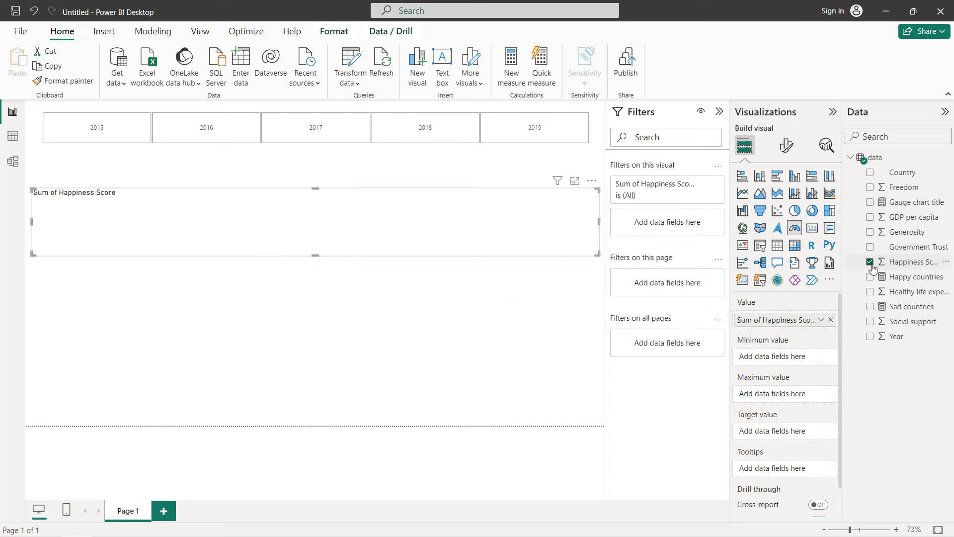
{"action": "left_click", "coordinate": [821, 320]}
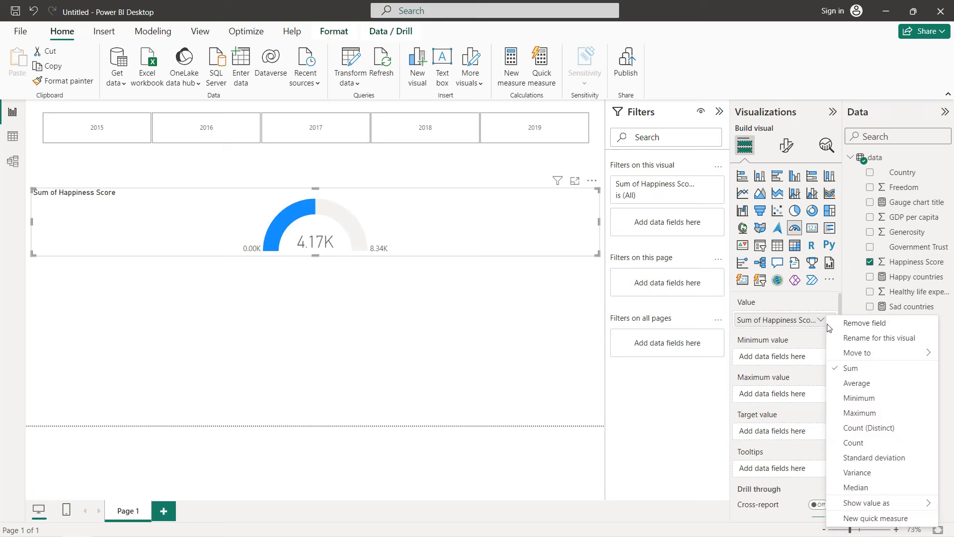
{"action": "left_click", "coordinate": [857, 383]}
- Filter the page to 2015 with the Year slicer and select the gauge chart
{"action": "left_click", "coordinate": [129, 138]}
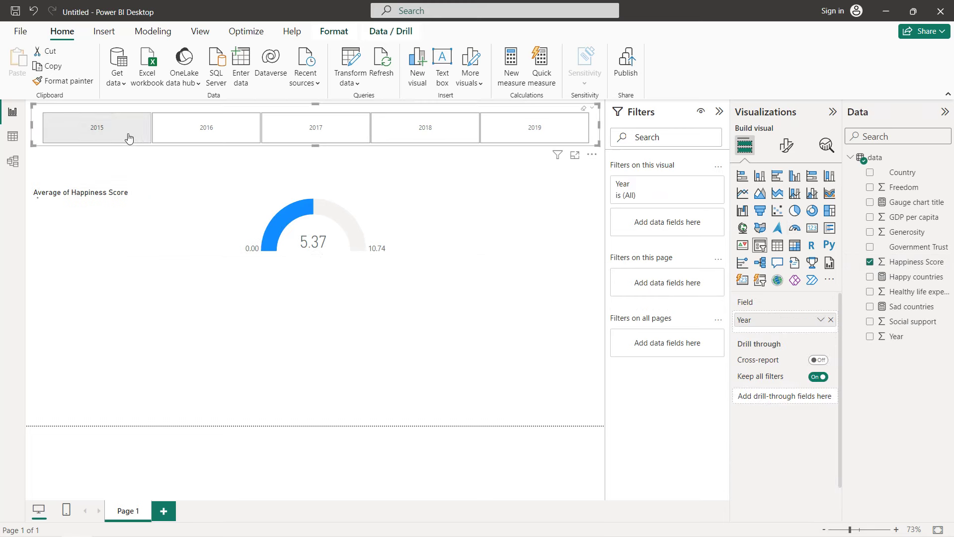
{"action": "left_click", "coordinate": [131, 142]}
{"action": "left_click", "coordinate": [403, 220]}
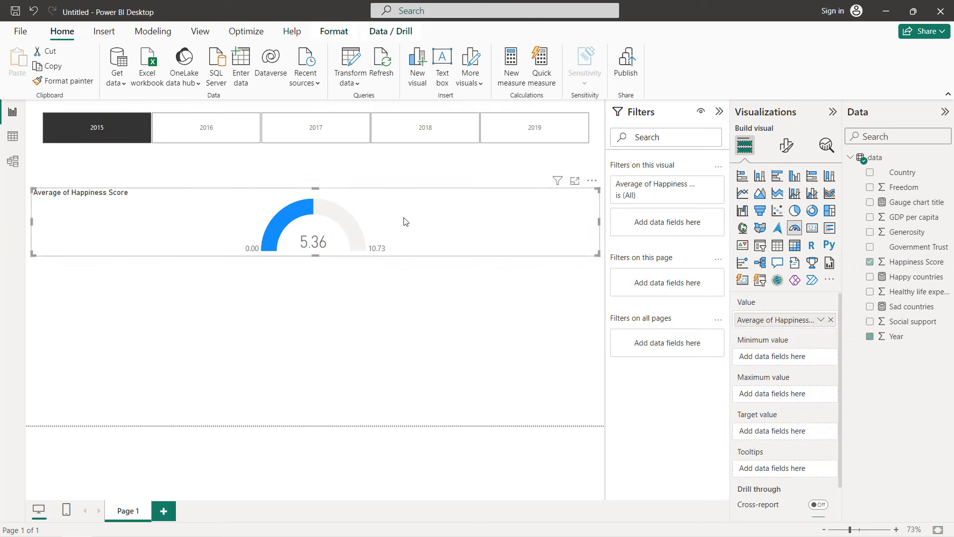
- Base the gauge's title text on the field value of the Gauge chart title measure
{"action": "left_click", "coordinate": [789, 145]}
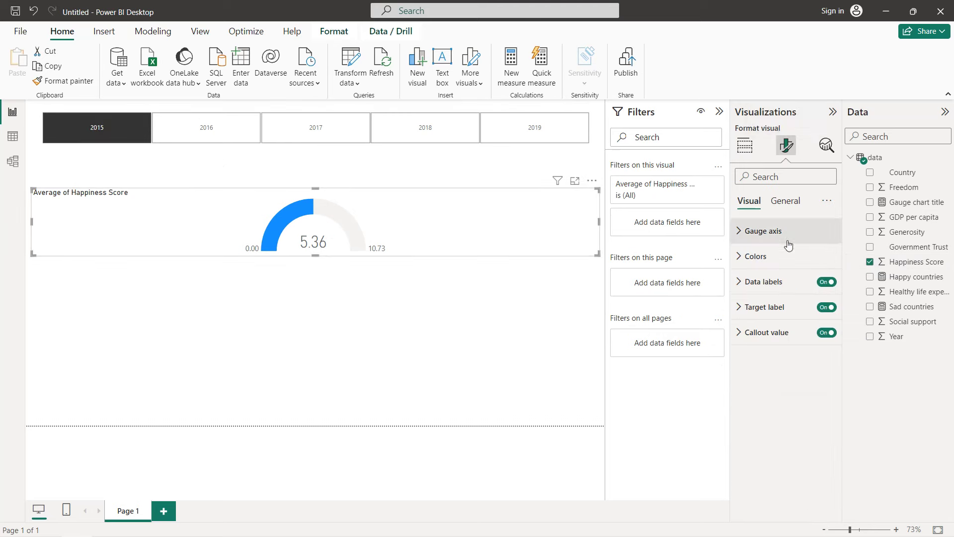
{"action": "left_click", "coordinate": [790, 202]}
{"action": "left_click", "coordinate": [760, 256]}
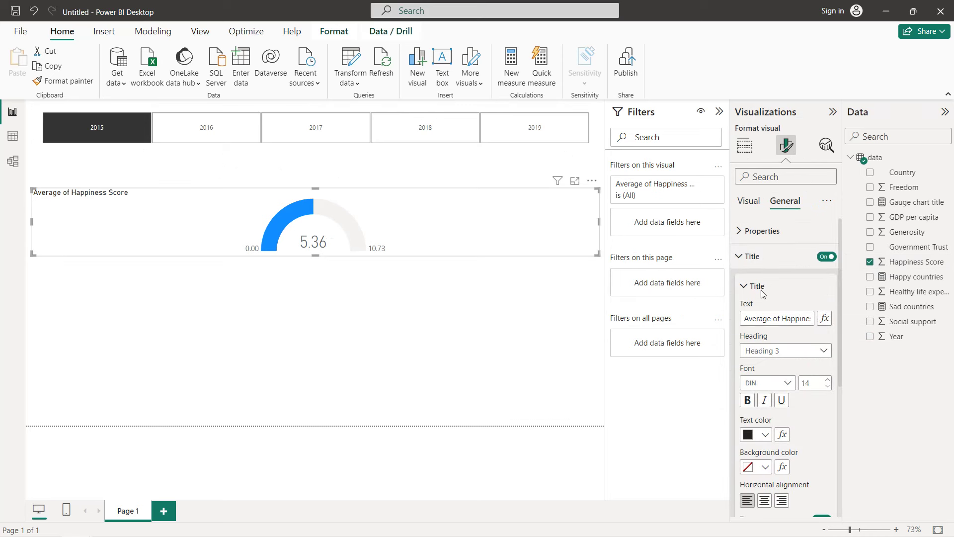
{"action": "left_click", "coordinate": [319, 130]}
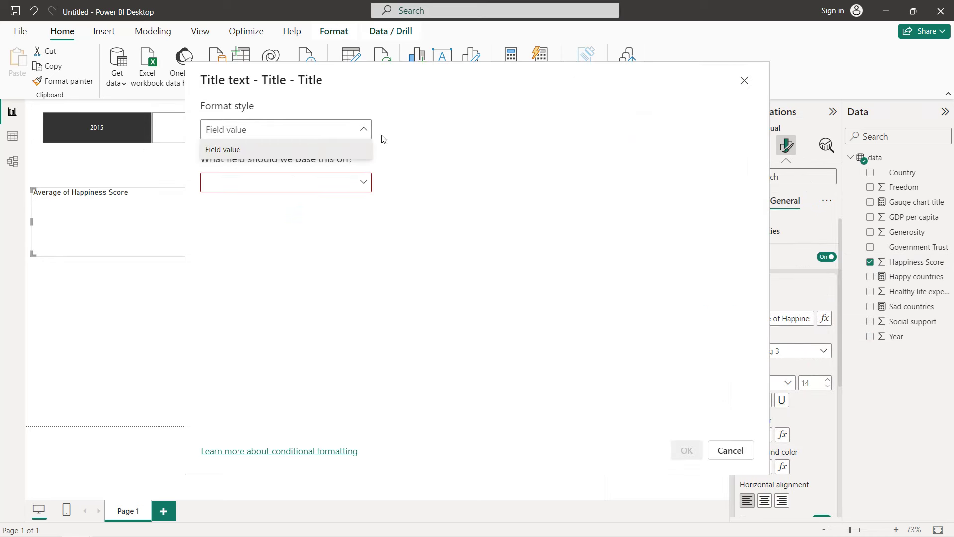
{"action": "left_click", "coordinate": [358, 191]}
{"action": "left_click", "coordinate": [362, 183]}
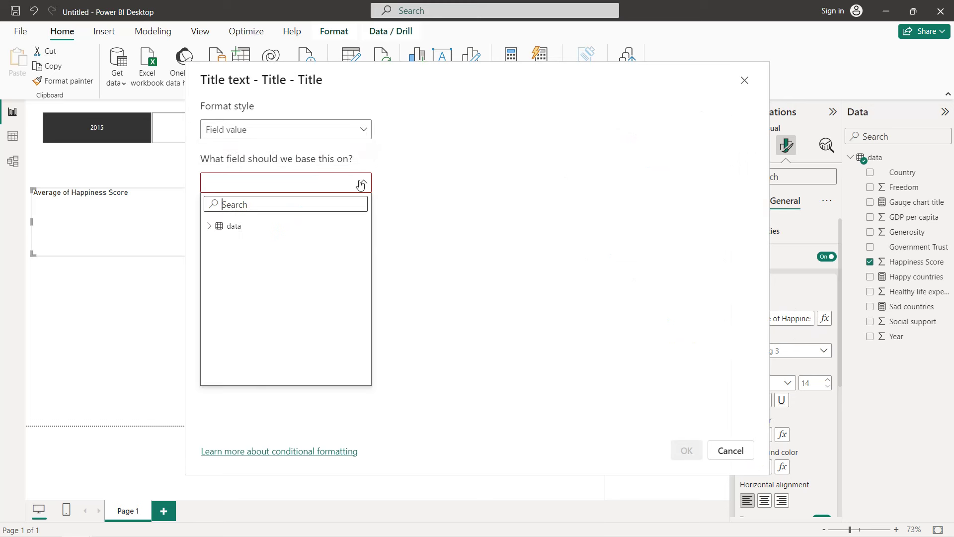
{"action": "left_click", "coordinate": [211, 229]}
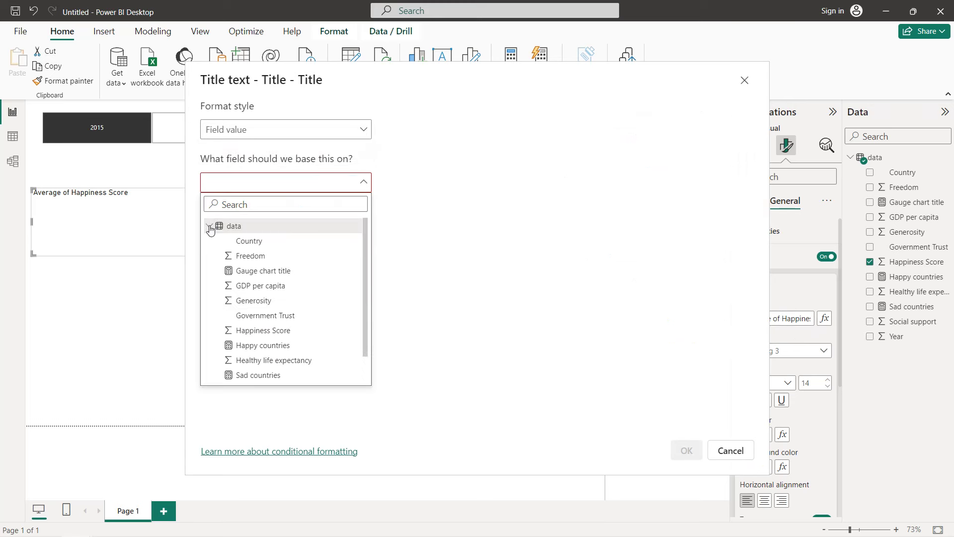
{"action": "left_click", "coordinate": [238, 273]}
{"action": "left_click", "coordinate": [687, 450]}
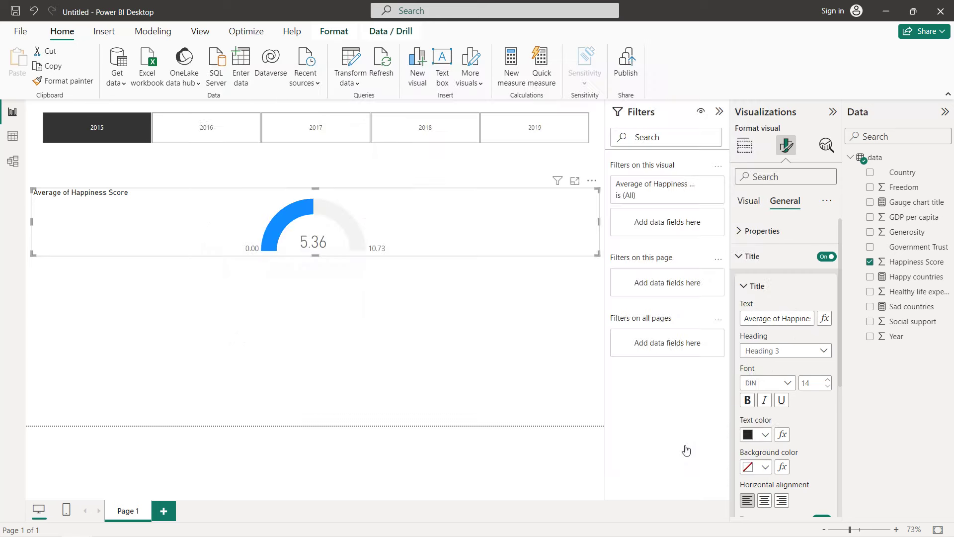
- Extend the gauge upward to just below the Year slicer and set its axis to minimum 0 and maximum 10
{"action": "left_click", "coordinate": [366, 196]}
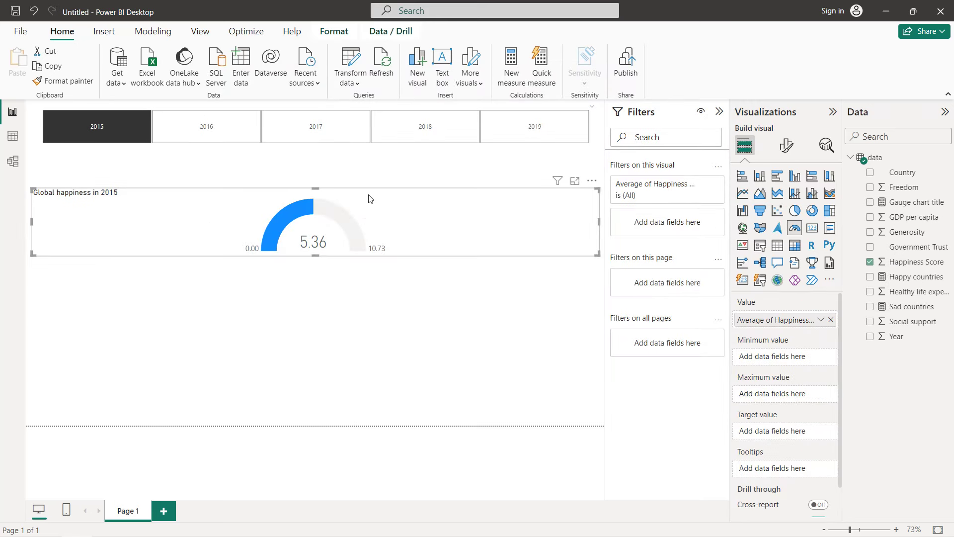
{"action": "left_click_drag", "start_coordinate": [316, 188], "coordinate": [316, 152]}
{"action": "left_click", "coordinate": [787, 145]}
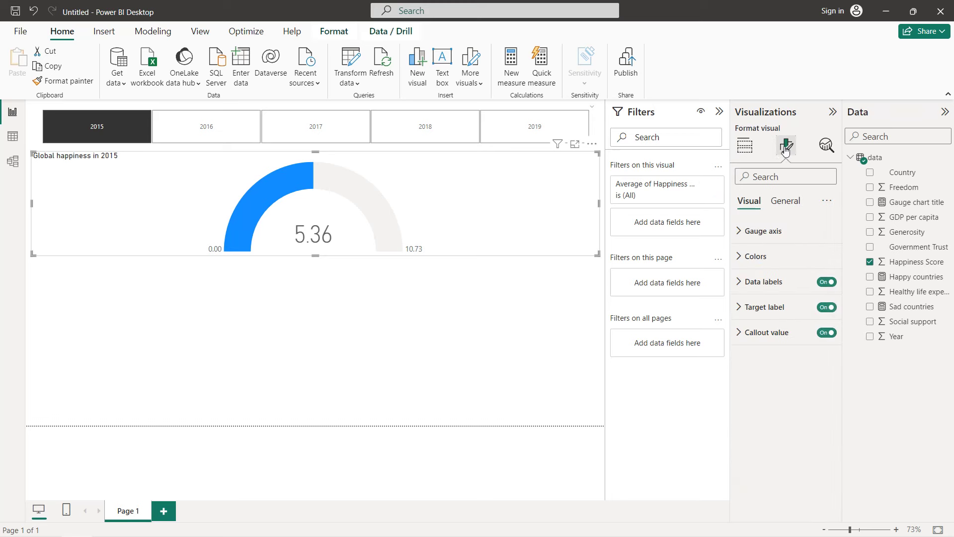
{"action": "left_click", "coordinate": [777, 230]}
{"action": "left_click", "coordinate": [764, 302]}
{"action": "left_click", "coordinate": [762, 274]}
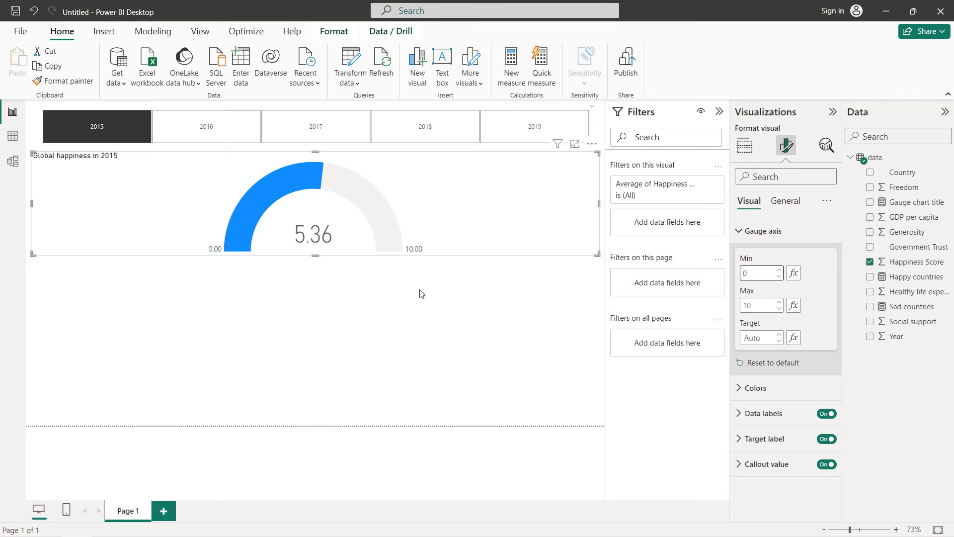
- Center the gauge's title horizontally and make it bold
{"action": "left_click", "coordinate": [745, 145]}
{"action": "left_click", "coordinate": [787, 146]}
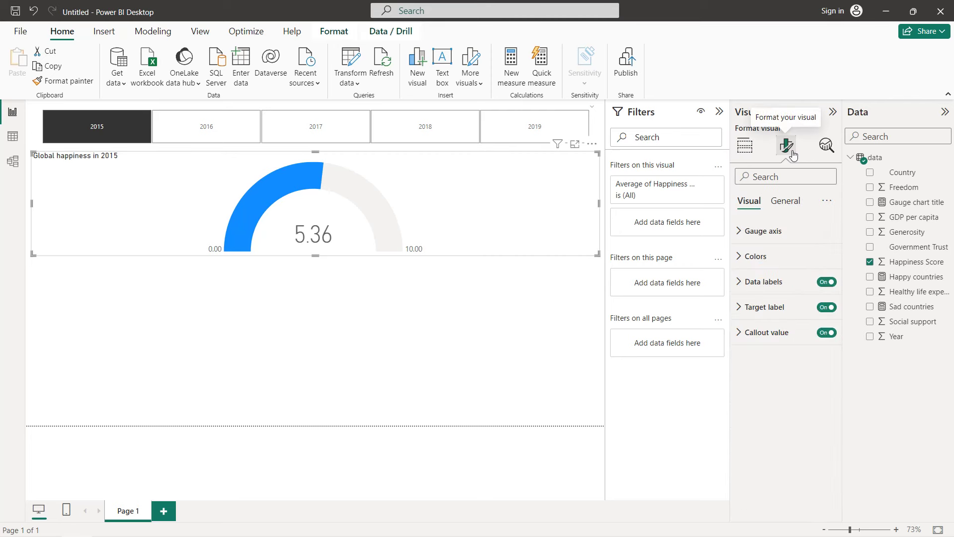
{"action": "left_click", "coordinate": [790, 204]}
{"action": "left_click", "coordinate": [788, 256]}
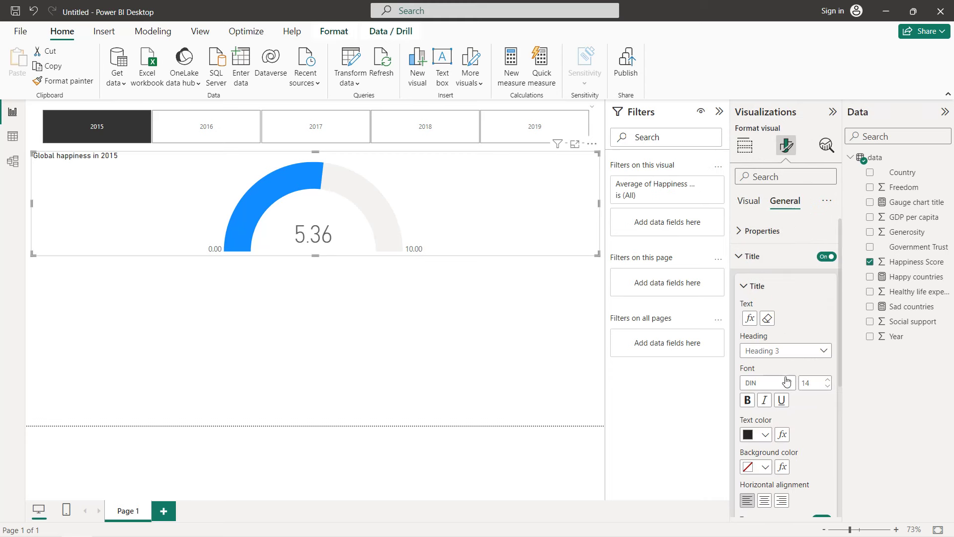
{"action": "scroll", "coordinate": [787, 375], "scroll_direction": "down", "scroll_amount": 1}
{"action": "left_click", "coordinate": [764, 456]}
{"action": "left_click", "coordinate": [754, 361]}
- Open conditional formatting for the gauge's fill color and set the gradient's minimum color to red
{"action": "left_click", "coordinate": [750, 201]}
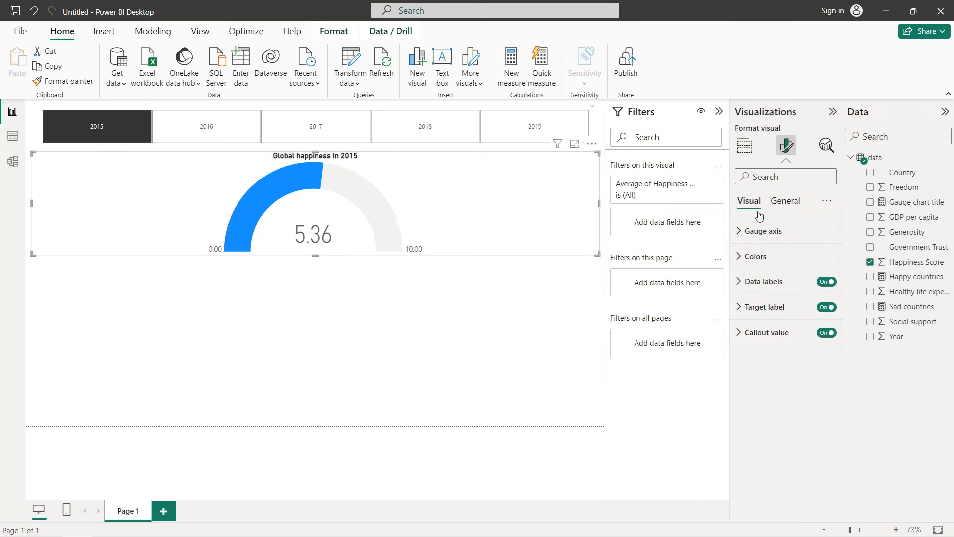
{"action": "left_click", "coordinate": [780, 280]}
{"action": "left_click", "coordinate": [780, 280]}
{"action": "left_click", "coordinate": [780, 257]}
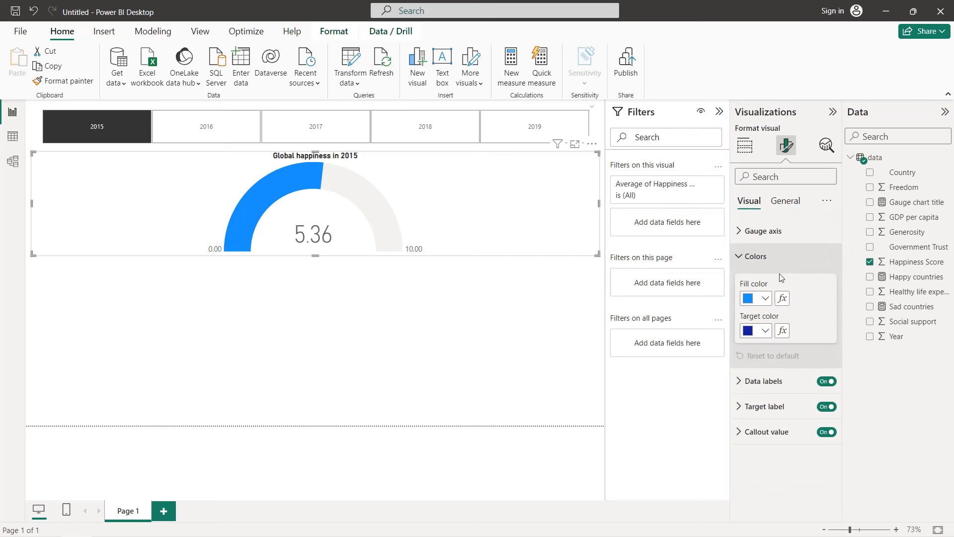
{"action": "left_click", "coordinate": [782, 298]}
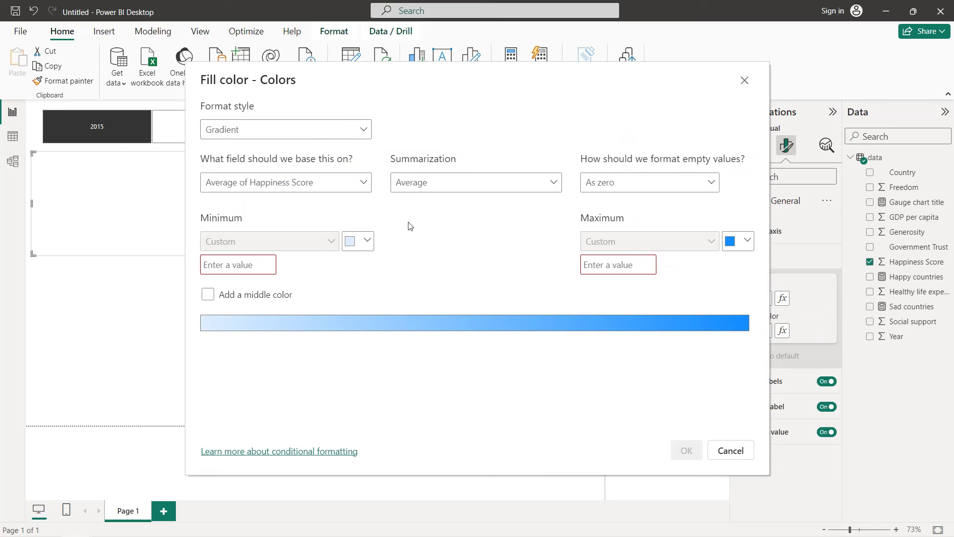
{"action": "left_click", "coordinate": [367, 241]}
{"action": "left_click", "coordinate": [514, 262]}
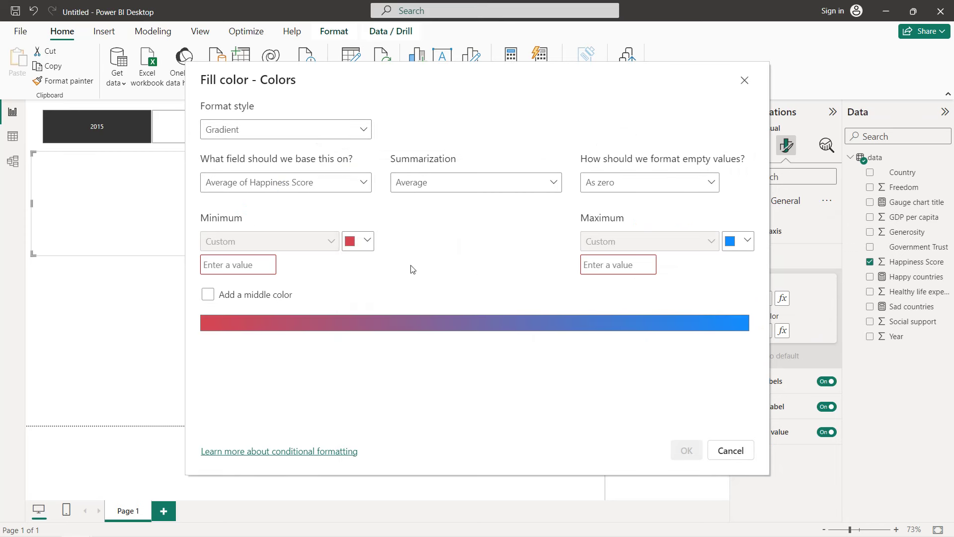
- Set the fill gradient's minimum value to 0 and its maximum value to 10, with green #089E00 as the maximum color
{"action": "left_click", "coordinate": [262, 267]}
{"action": "type", "text": "0"}
{"action": "left_click", "coordinate": [586, 266]}
{"action": "type", "text": "10"}
{"action": "left_click", "coordinate": [743, 253]}
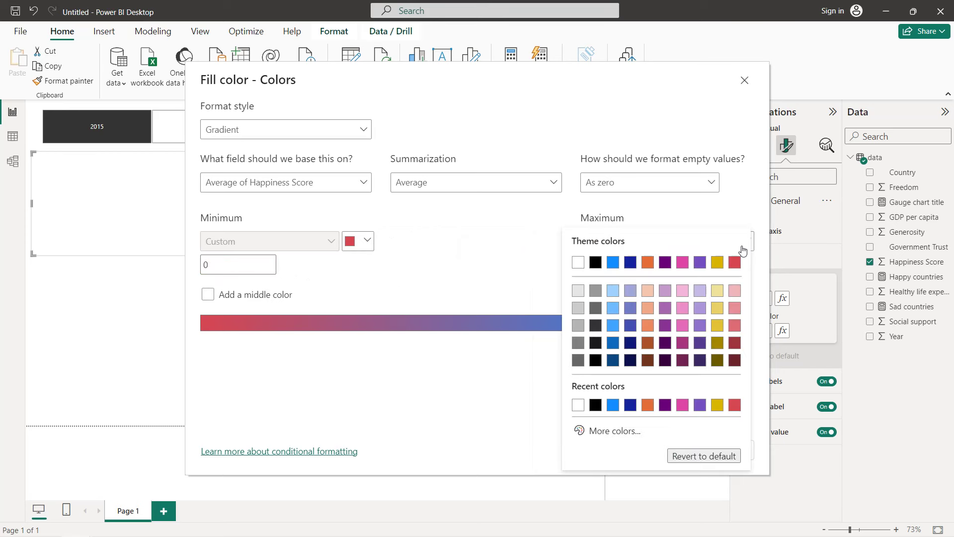
{"action": "left_click", "coordinate": [613, 430]}
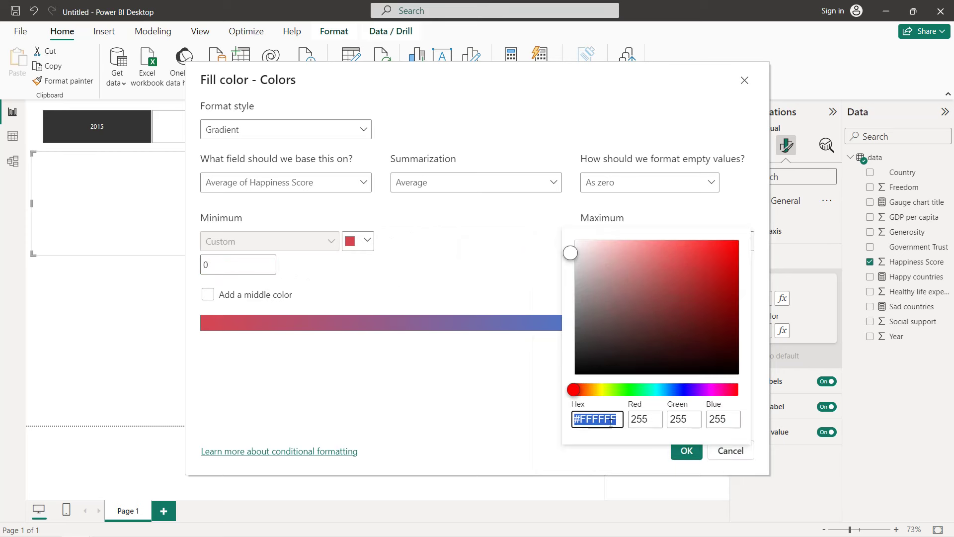
{"action": "left_click", "coordinate": [628, 389]}
{"action": "left_click_drag", "start_coordinate": [736, 303], "coordinate": [743, 294]}
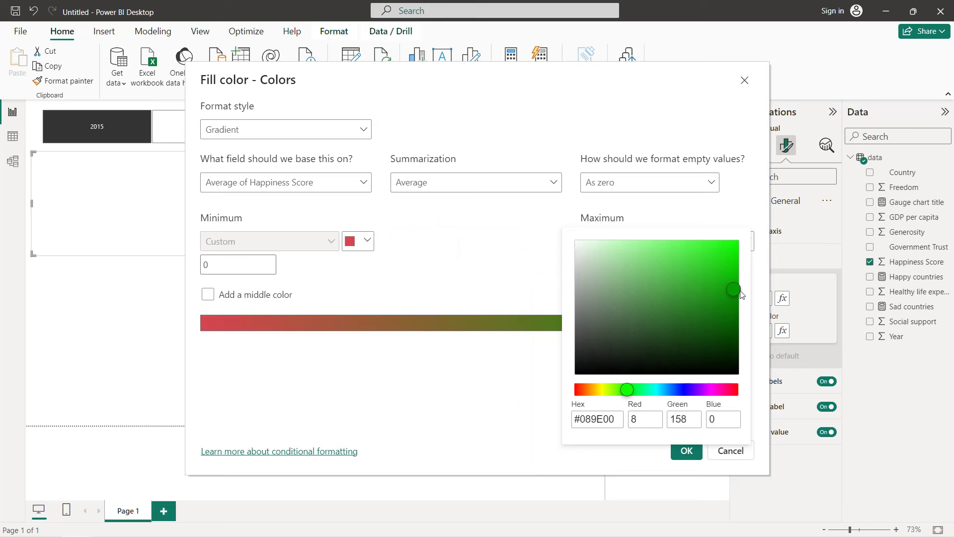
{"action": "left_click", "coordinate": [396, 283]}
- Add a middle color to the gradient with center value 5 and apply the conditional formatting
{"action": "left_click", "coordinate": [208, 295]}
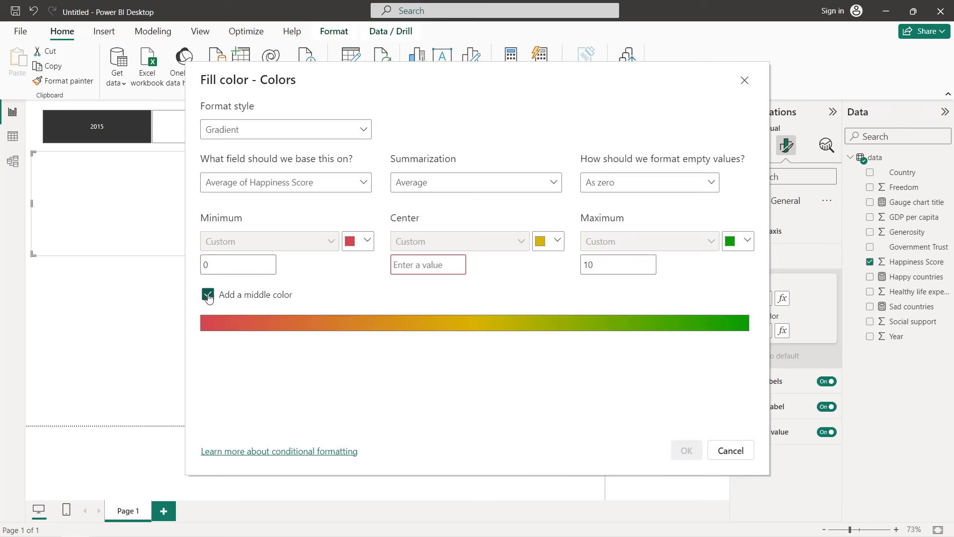
{"action": "type", "text": "5"}
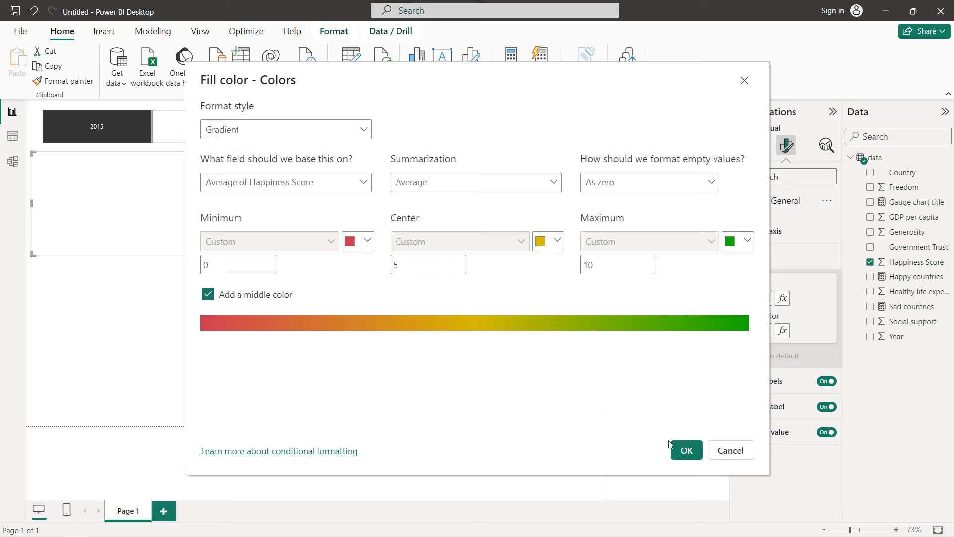
{"action": "left_click", "coordinate": [686, 451]}
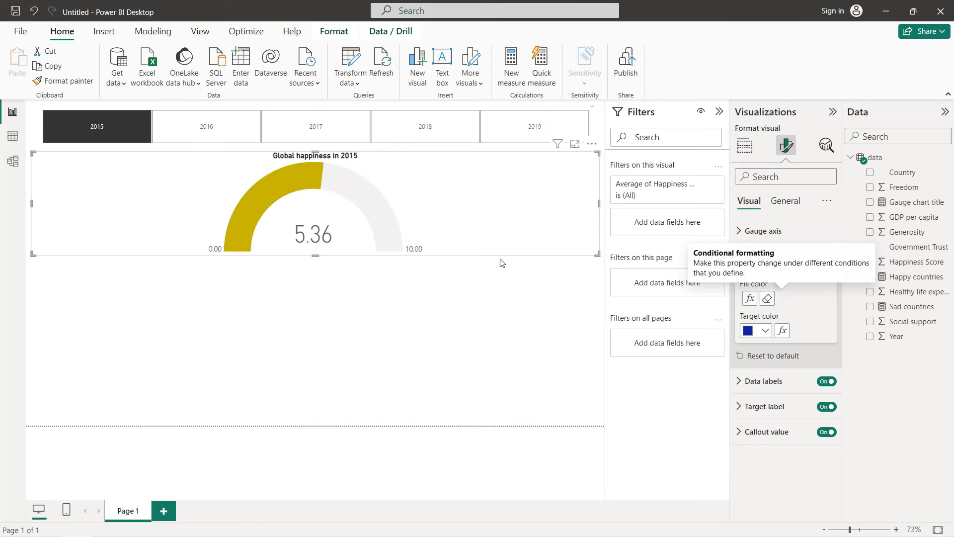
- Make the gauge's data label values bold and black
{"action": "left_click", "coordinate": [755, 233]}
{"action": "left_click", "coordinate": [755, 238]}
{"action": "left_click", "coordinate": [757, 256]}
{"action": "left_click", "coordinate": [759, 287]}
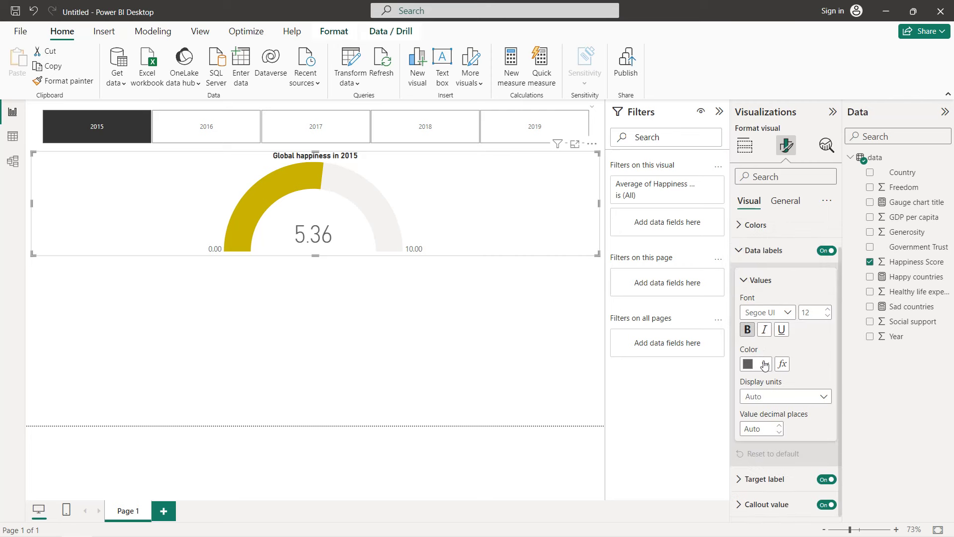
{"action": "left_click", "coordinate": [765, 366]}
{"action": "left_click", "coordinate": [774, 314]}
{"action": "left_click", "coordinate": [756, 250]}
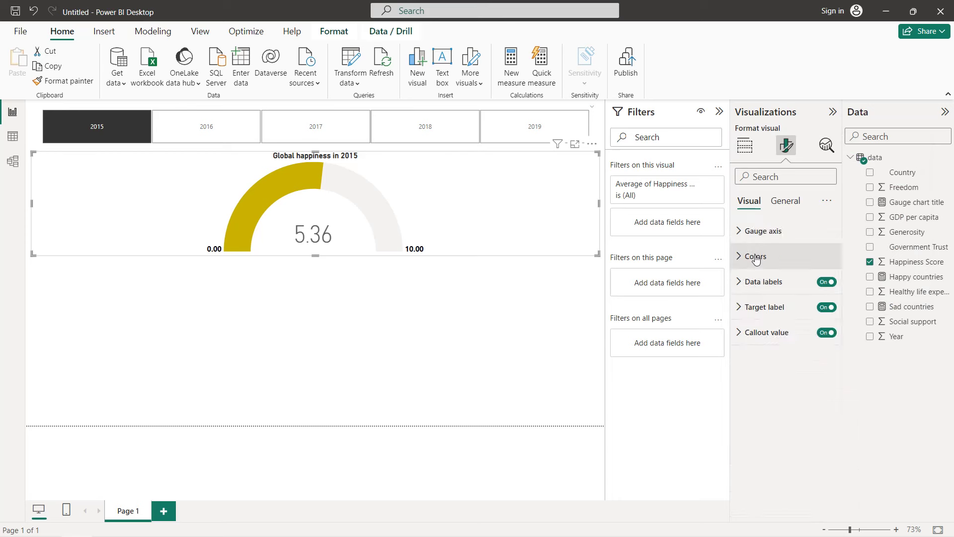
- Set the color of the gauge's target label values to black
{"action": "left_click", "coordinate": [764, 306]}
{"action": "scroll", "coordinate": [765, 306], "scroll_direction": "down", "scroll_amount": 1}
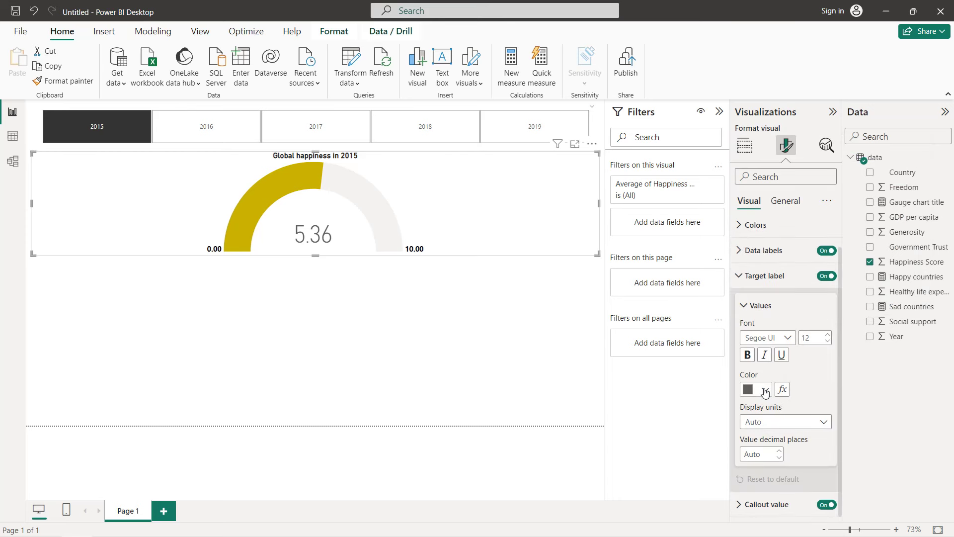
{"action": "left_click", "coordinate": [765, 390]}
{"action": "left_click", "coordinate": [754, 333]}
{"action": "left_click", "coordinate": [748, 276]}
- Make the gauge's callout value bold and black
{"action": "left_click", "coordinate": [751, 332]}
{"action": "scroll", "coordinate": [755, 332], "scroll_direction": "down", "scroll_amount": 1}
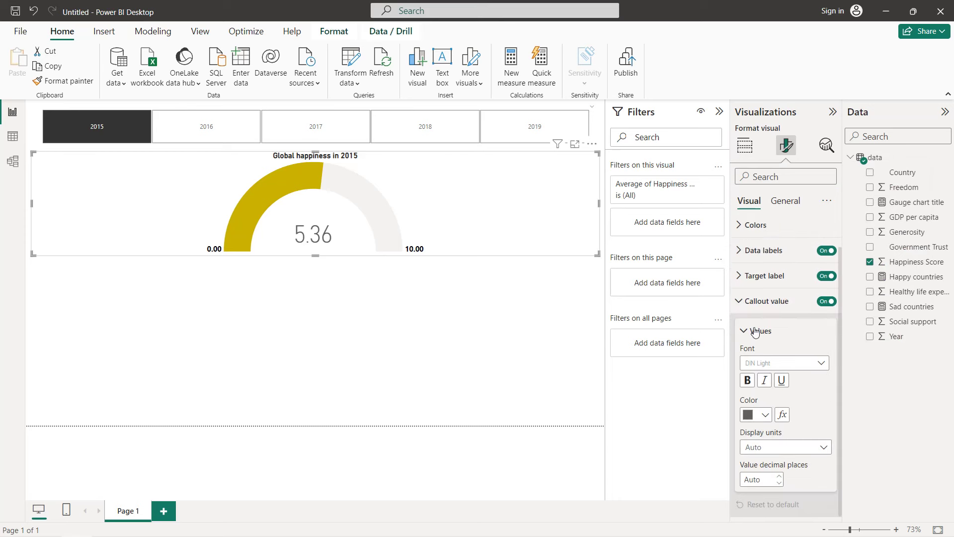
{"action": "left_click", "coordinate": [747, 380]}
{"action": "left_click", "coordinate": [765, 414]}
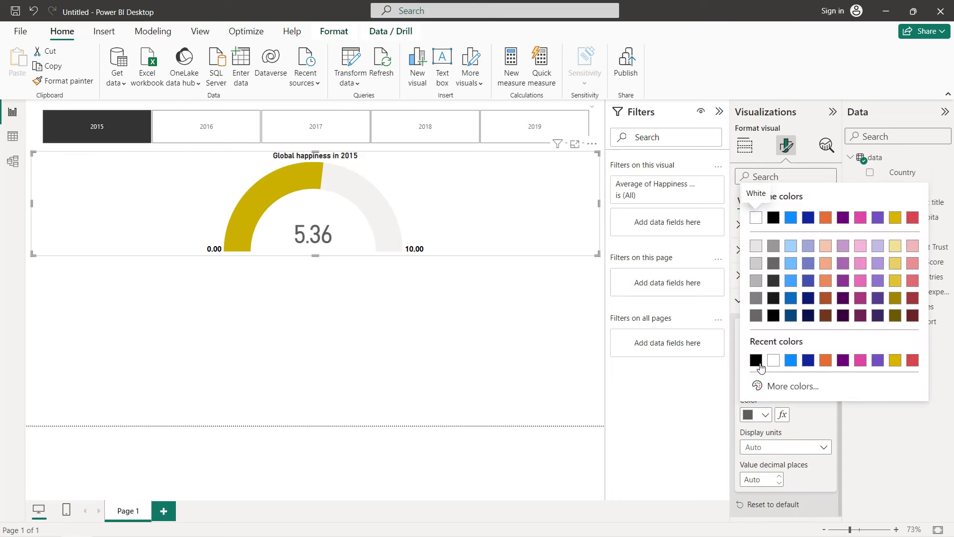
{"action": "left_click", "coordinate": [756, 360]}
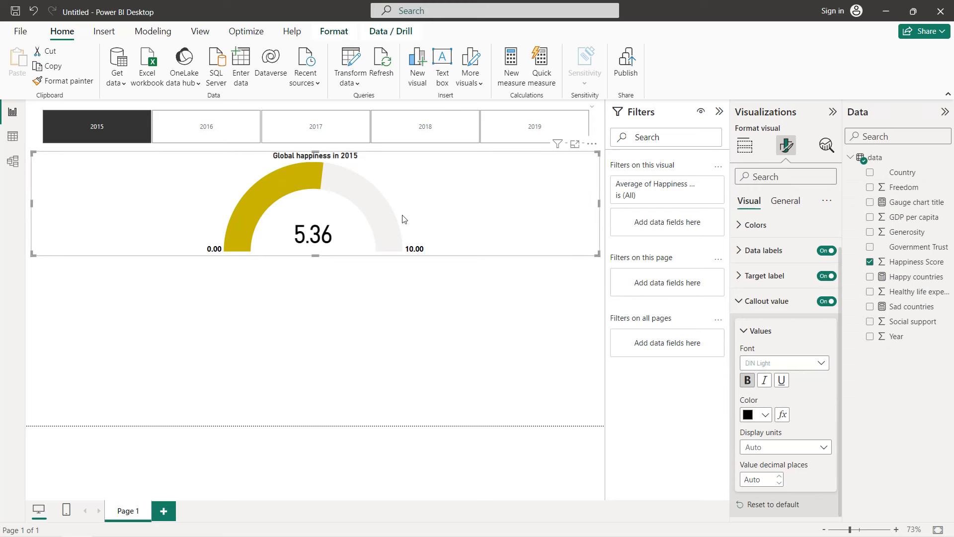
- Turn on a visual border for the gauge with 20 px rounded corners
{"action": "left_click", "coordinate": [785, 201]}
{"action": "left_click", "coordinate": [785, 266]}
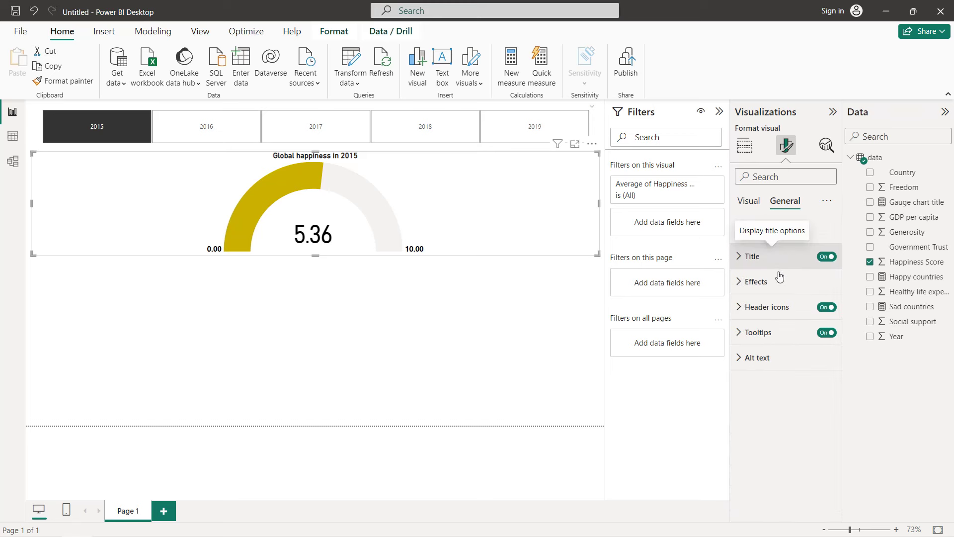
{"action": "left_click", "coordinate": [778, 281]}
{"action": "left_click", "coordinate": [821, 374]}
{"action": "left_click", "coordinate": [744, 373]}
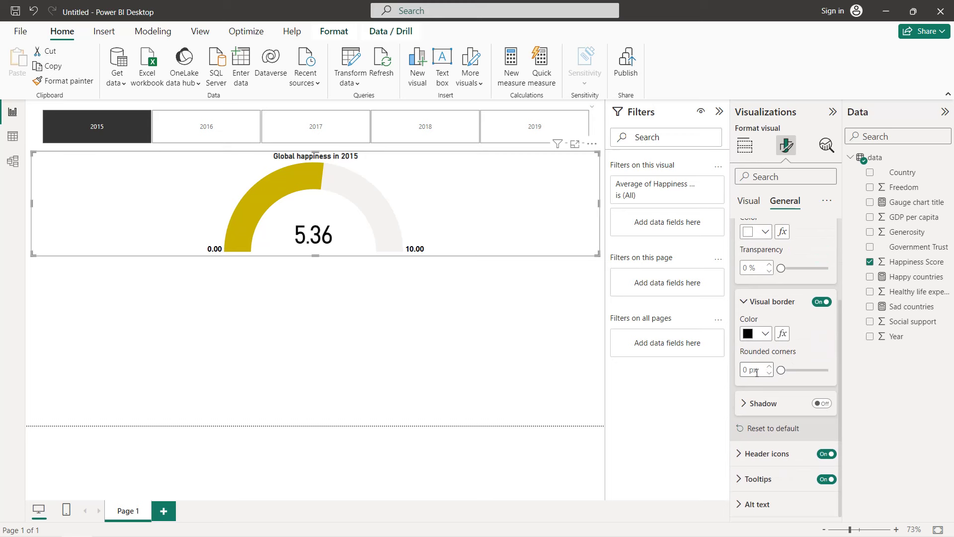
{"action": "left_click", "coordinate": [746, 370]}
{"action": "type", "text": "15"}
- Give the Year slicer a visual border with 20 px rounded corners
{"action": "left_click", "coordinate": [497, 109]}
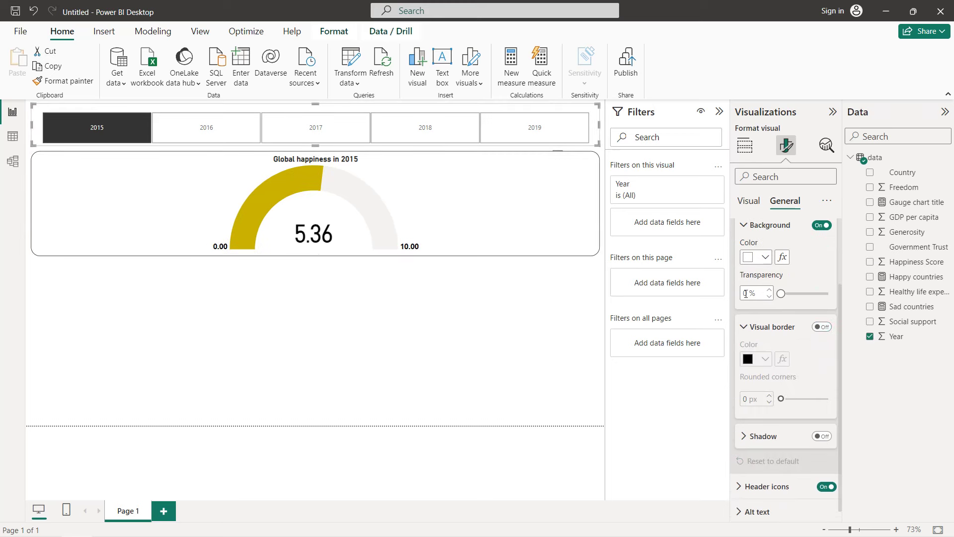
{"action": "left_click", "coordinate": [822, 326]}
{"action": "left_click", "coordinate": [745, 395]}
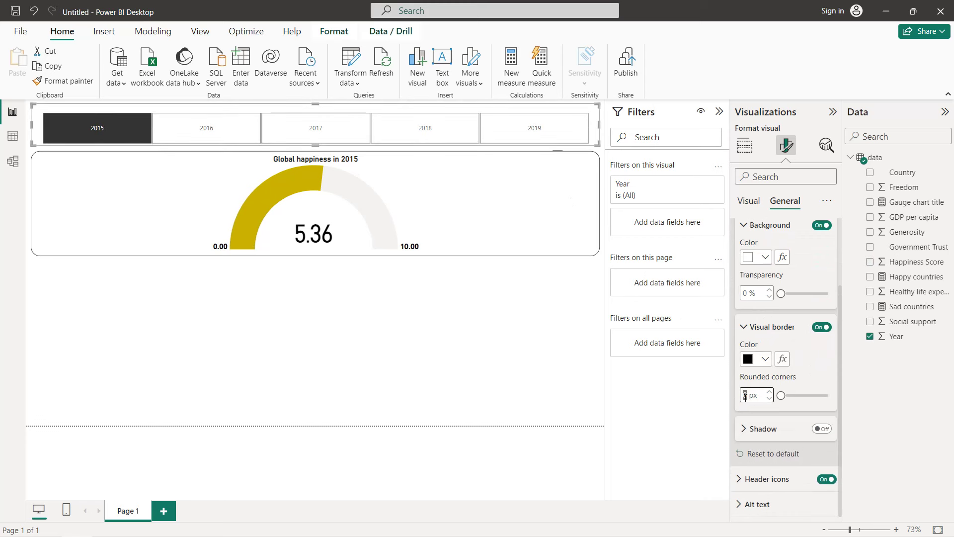
{"action": "type", "text": "20"}
- Make the gauge narrower and slightly taller, and center it just below the Year slicer
{"action": "left_click", "coordinate": [428, 211]}
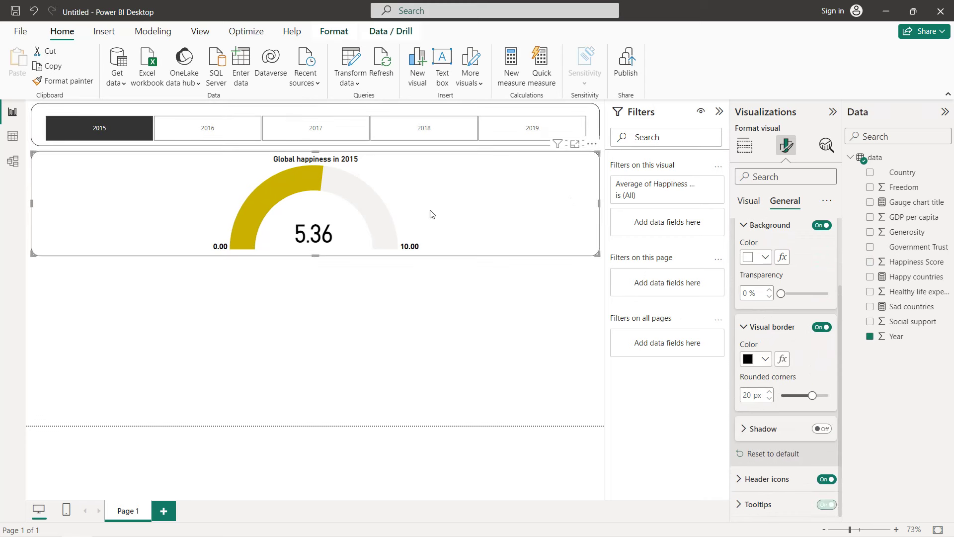
{"action": "left_click_drag", "start_coordinate": [323, 257], "coordinate": [320, 272]}
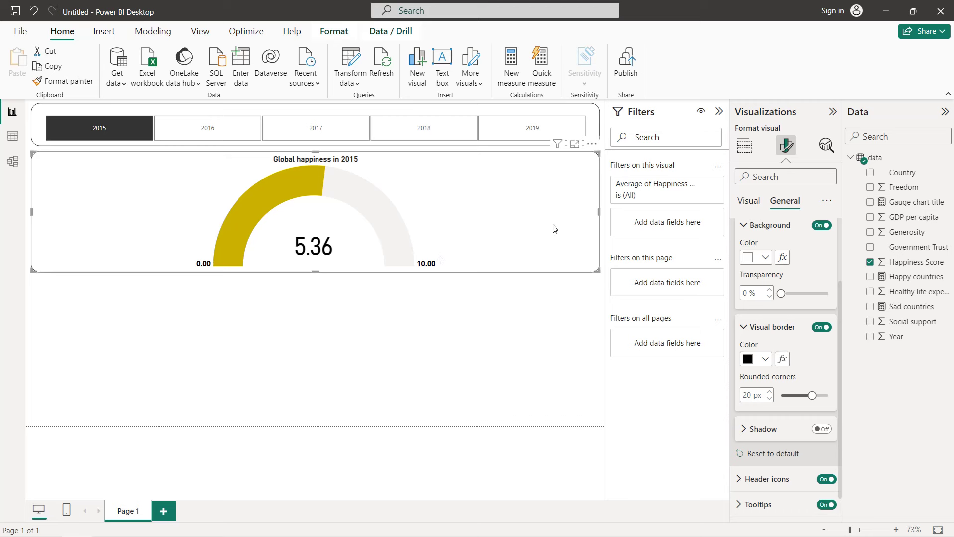
{"action": "left_click_drag", "start_coordinate": [601, 211], "coordinate": [402, 212]}
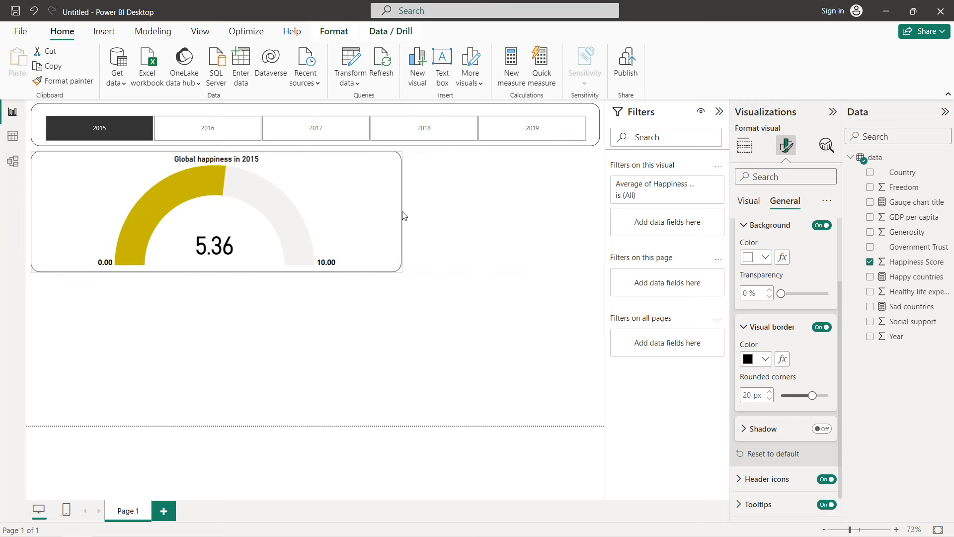
{"action": "left_click_drag", "start_coordinate": [31, 216], "coordinate": [168, 215]}
{"action": "left_click_drag", "start_coordinate": [315, 179], "coordinate": [343, 177]}
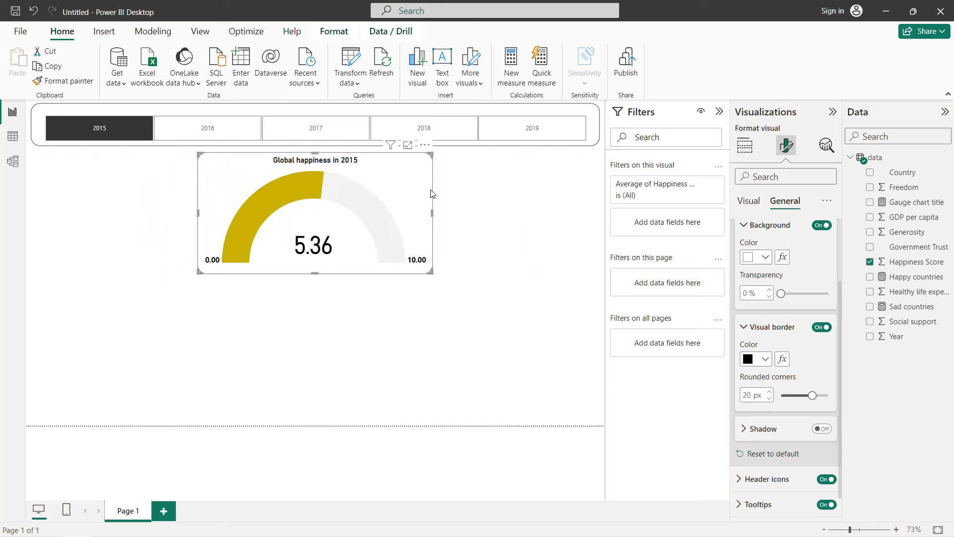
{"action": "left_click_drag", "start_coordinate": [432, 215], "coordinate": [403, 217]}
{"action": "left_click_drag", "start_coordinate": [310, 158], "coordinate": [325, 158]}
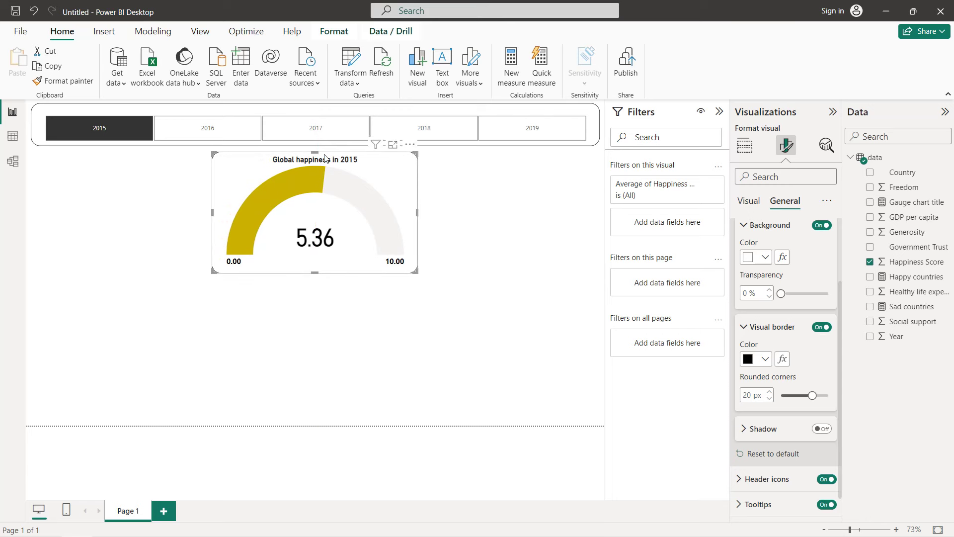
{"action": "left_click", "coordinate": [161, 194]}
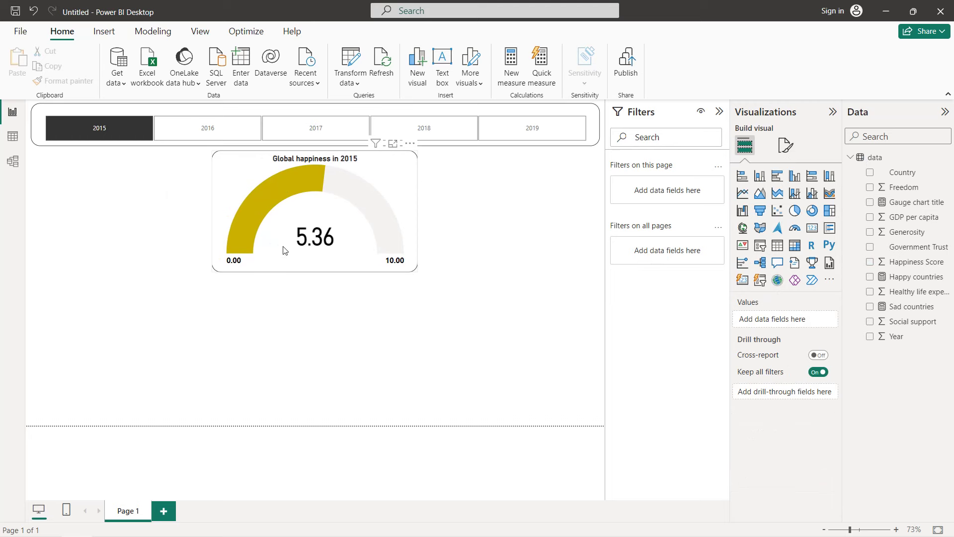
{"action": "left_click", "coordinate": [316, 266]}
{"action": "left_click", "coordinate": [186, 252]}
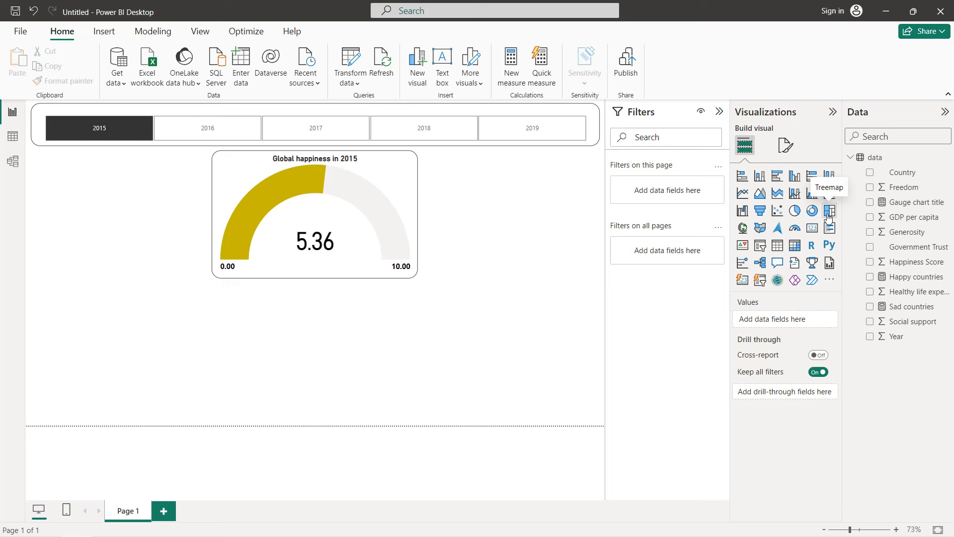
- Add a treemap of average Happiness Score by Country and extend it upward to near the gauge's lower edge
{"action": "left_click", "coordinate": [829, 211]}
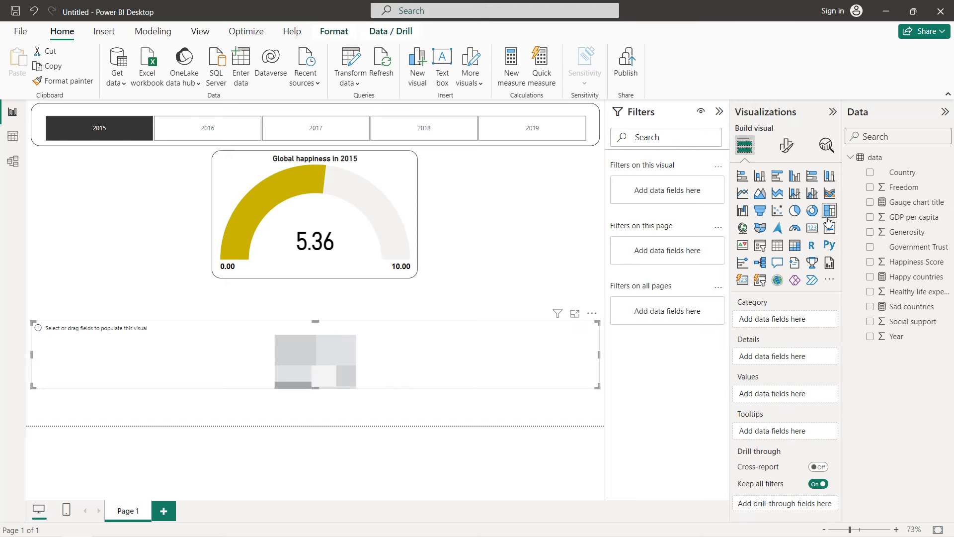
{"action": "left_click", "coordinate": [870, 172]}
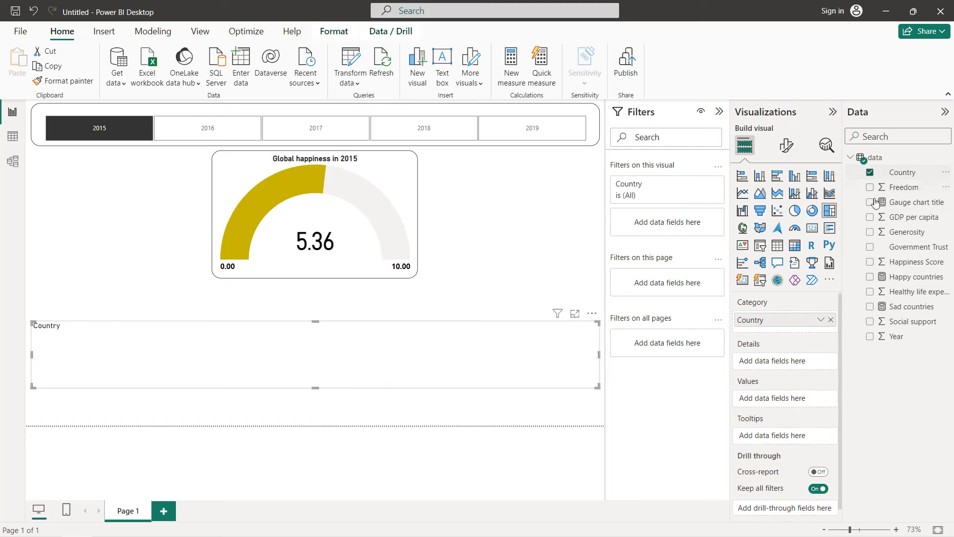
{"action": "left_click_drag", "start_coordinate": [895, 263], "coordinate": [787, 398]}
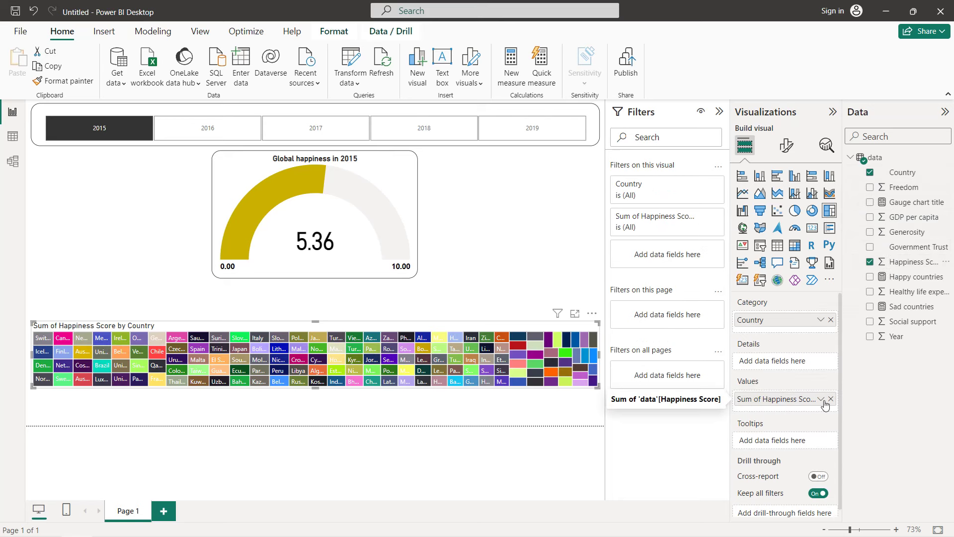
{"action": "left_click", "coordinate": [821, 400]}
{"action": "left_click", "coordinate": [857, 261]}
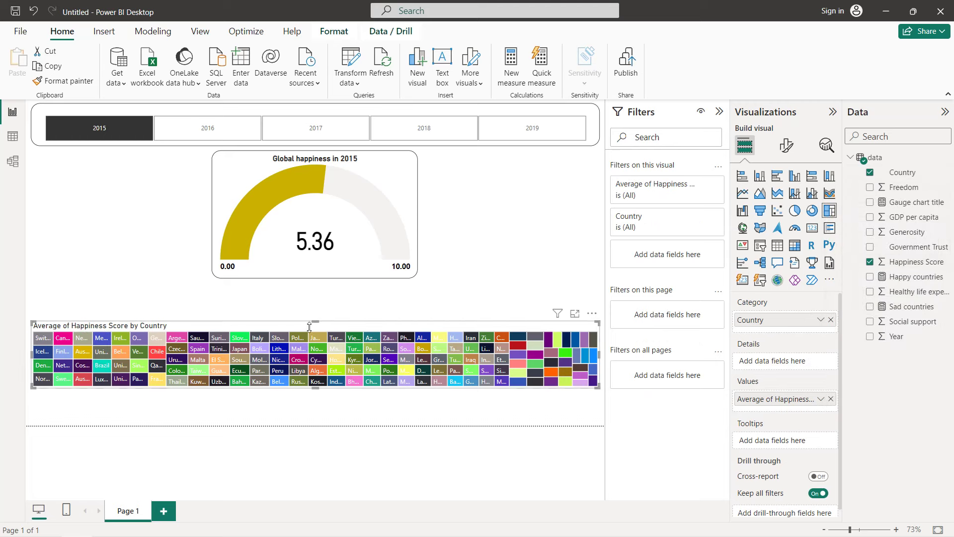
{"action": "left_click_drag", "start_coordinate": [317, 315], "coordinate": [317, 288]}
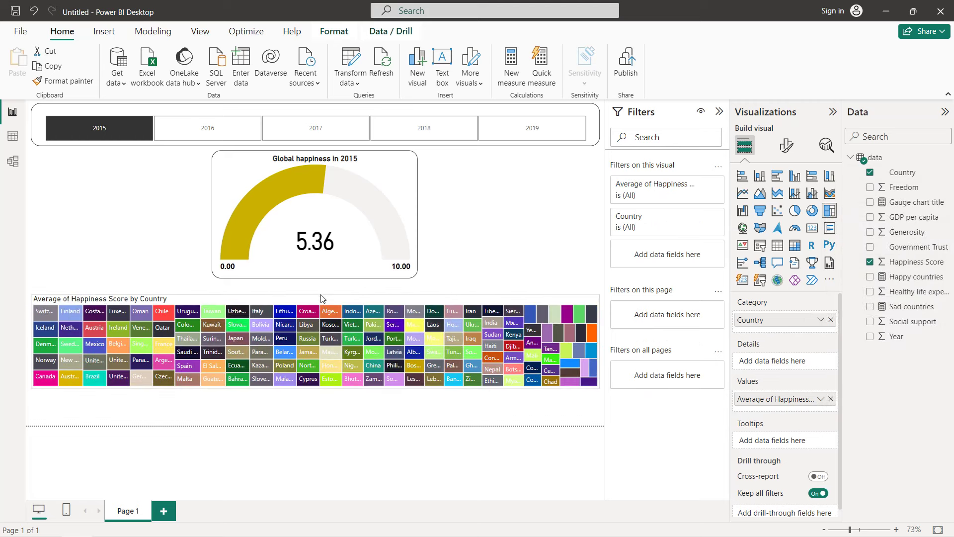
- Apply a Top N filter on Country that shows the top 10 by average Happiness Score
{"action": "left_click", "coordinate": [700, 218]}
{"action": "left_click", "coordinate": [639, 259]}
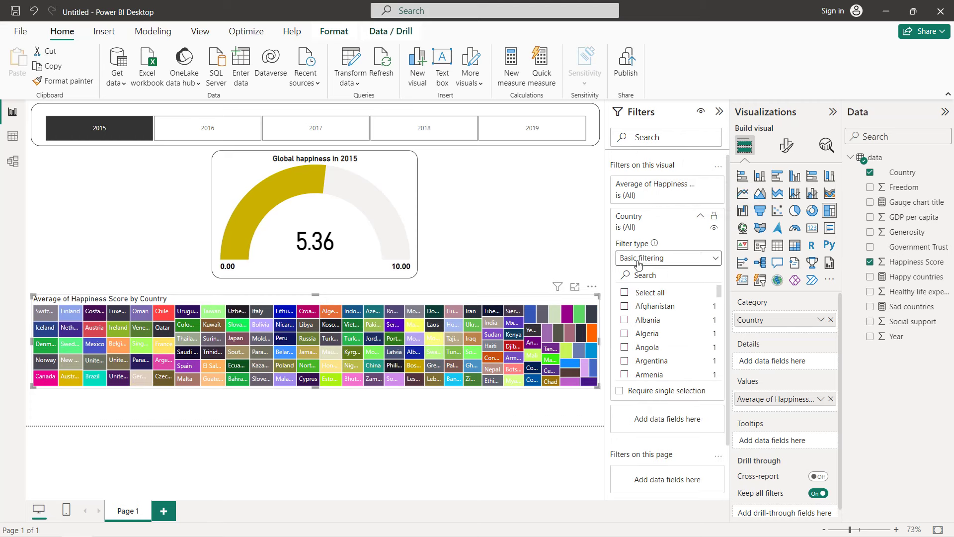
{"action": "left_click", "coordinate": [637, 306]}
{"action": "left_click", "coordinate": [673, 290]}
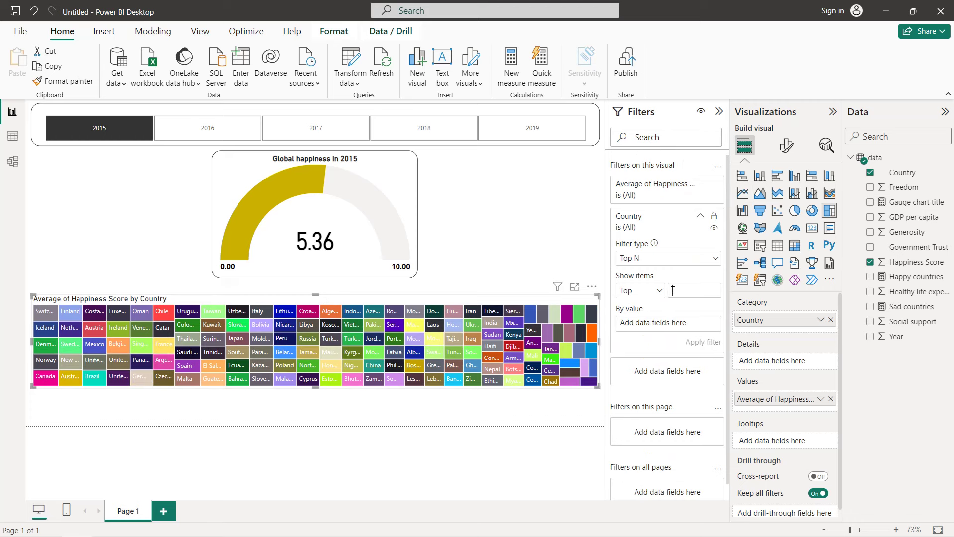
{"action": "type", "text": "10"}
{"action": "left_click_drag", "start_coordinate": [908, 266], "coordinate": [680, 323]}
{"action": "left_click", "coordinate": [702, 324]}
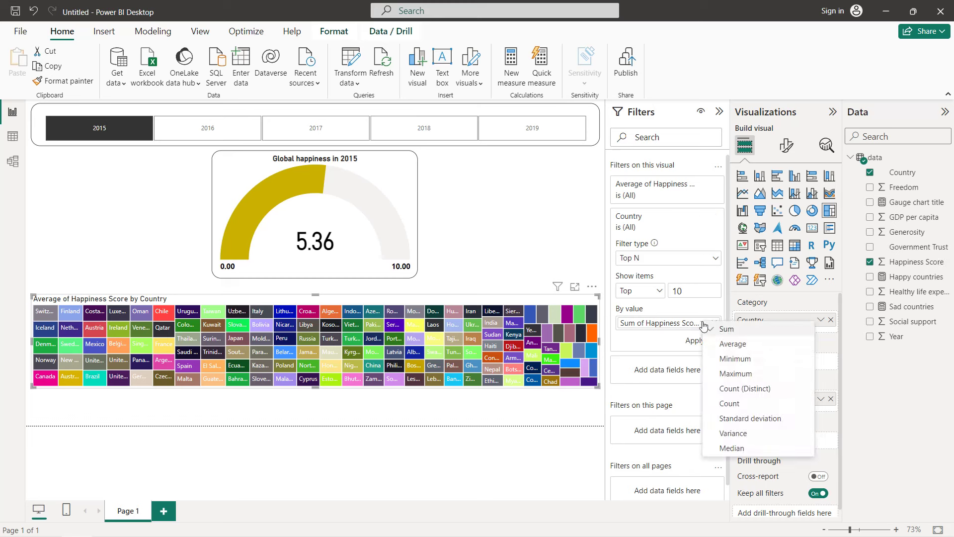
{"action": "left_click", "coordinate": [727, 344]}
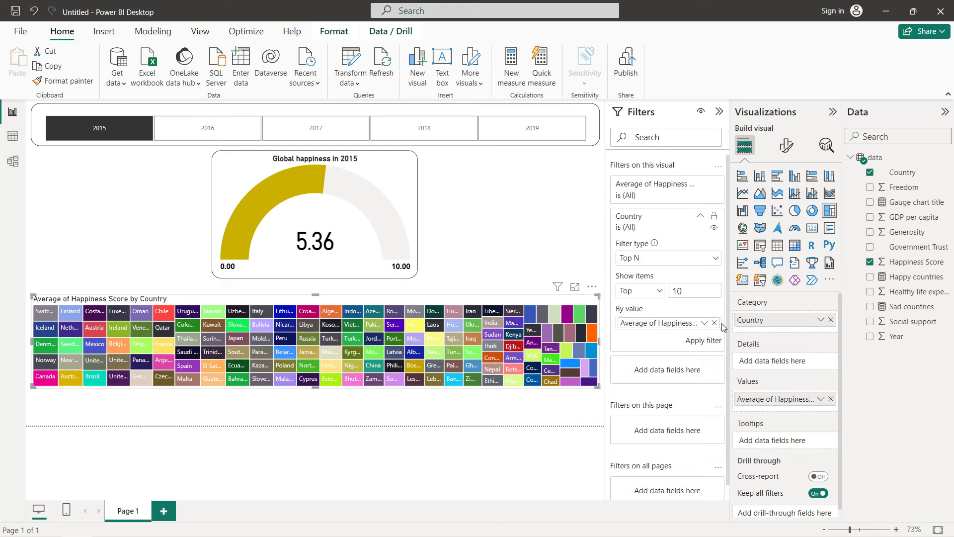
{"action": "left_click", "coordinate": [710, 341]}
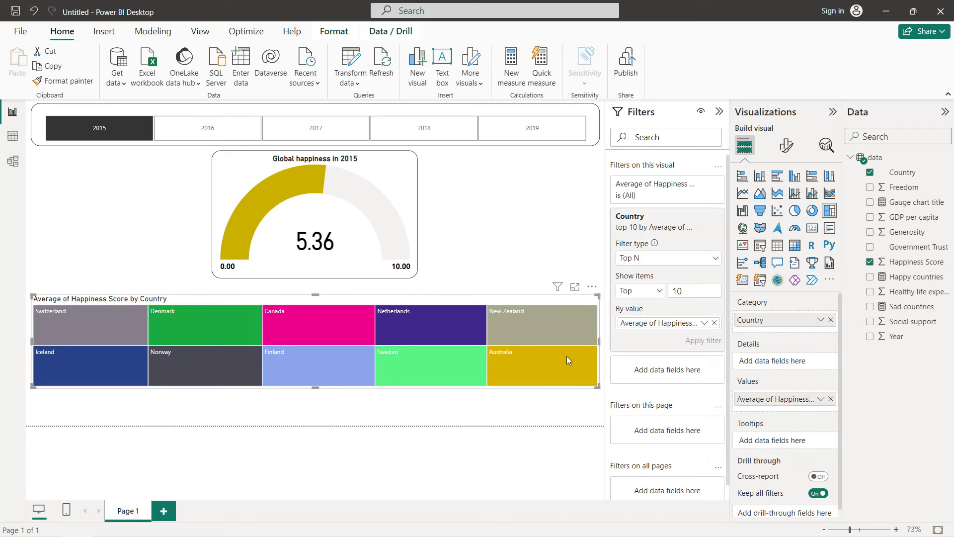
- Turn on the treemap's data labels, then shrink the treemap and fit it beside the gauge's right edge, below the slicer
{"action": "left_click", "coordinate": [787, 145]}
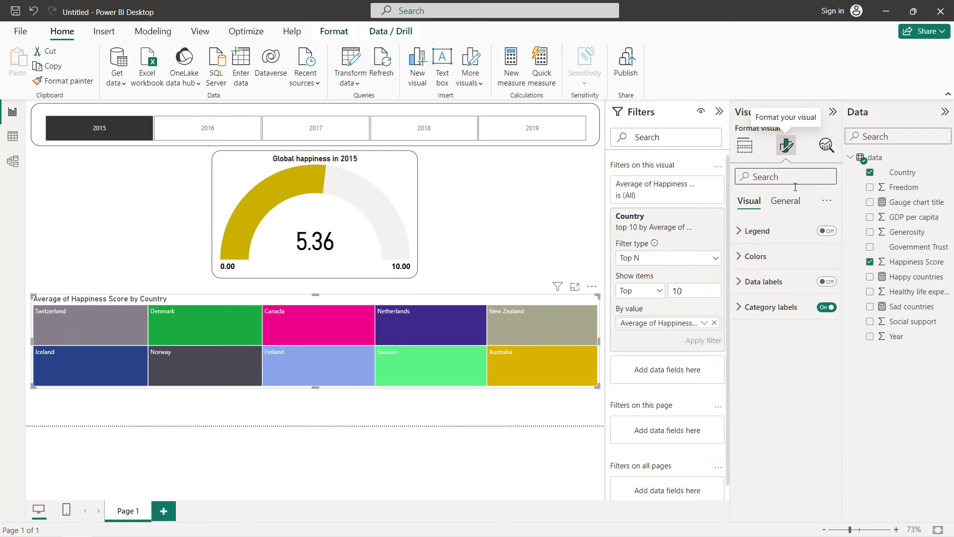
{"action": "left_click", "coordinate": [825, 283]}
{"action": "left_click_drag", "start_coordinate": [597, 386], "coordinate": [187, 426]}
{"action": "left_click_drag", "start_coordinate": [100, 301], "coordinate": [486, 159]}
{"action": "left_click_drag", "start_coordinate": [575, 282], "coordinate": [599, 286]}
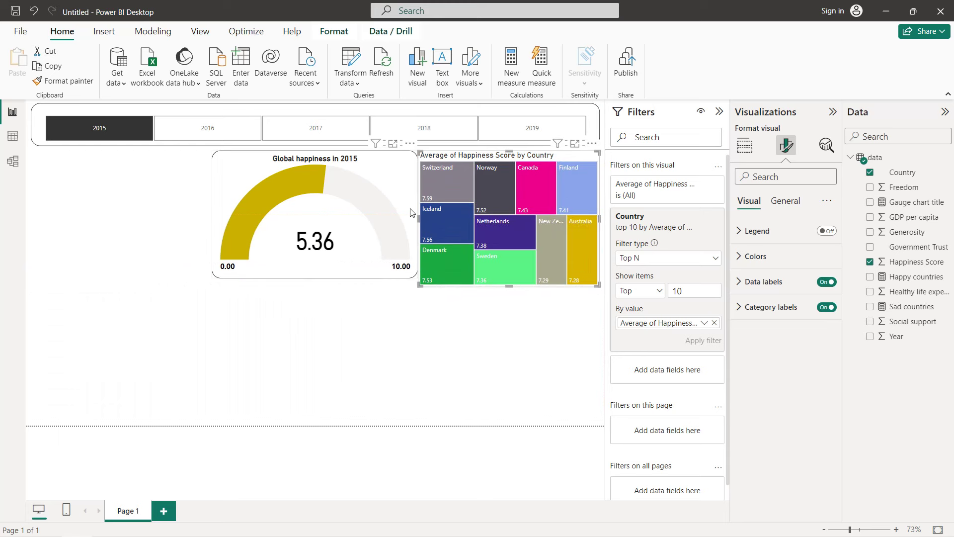
- Extend the gauge's lower edge downward so it lines up with the treemap's lower edge
{"action": "left_click", "coordinate": [326, 275]}
{"action": "left_click_drag", "start_coordinate": [315, 279], "coordinate": [315, 287]}
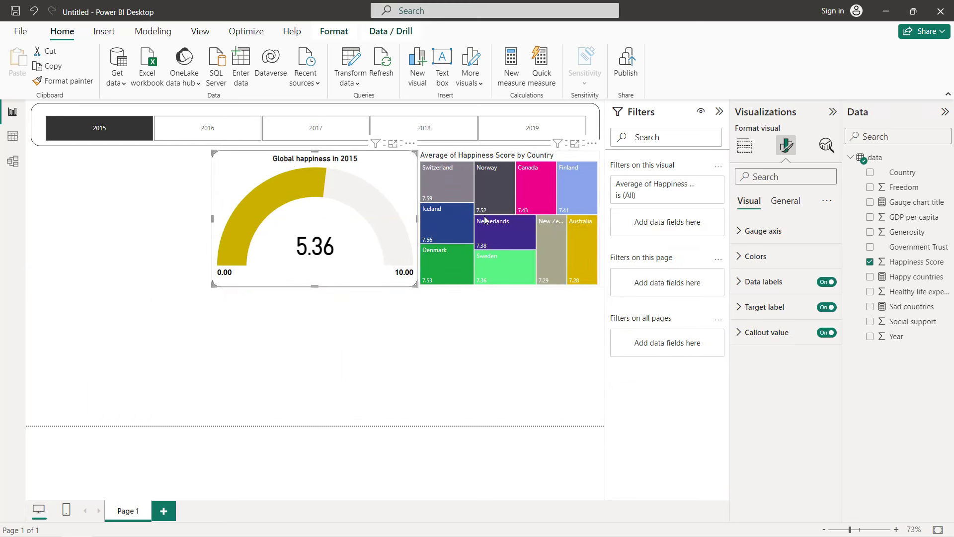
- Base the treemap's title text on the Happy countries measure through field-value conditional formatting
{"action": "left_click", "coordinate": [456, 156]}
{"action": "left_click", "coordinate": [783, 201]}
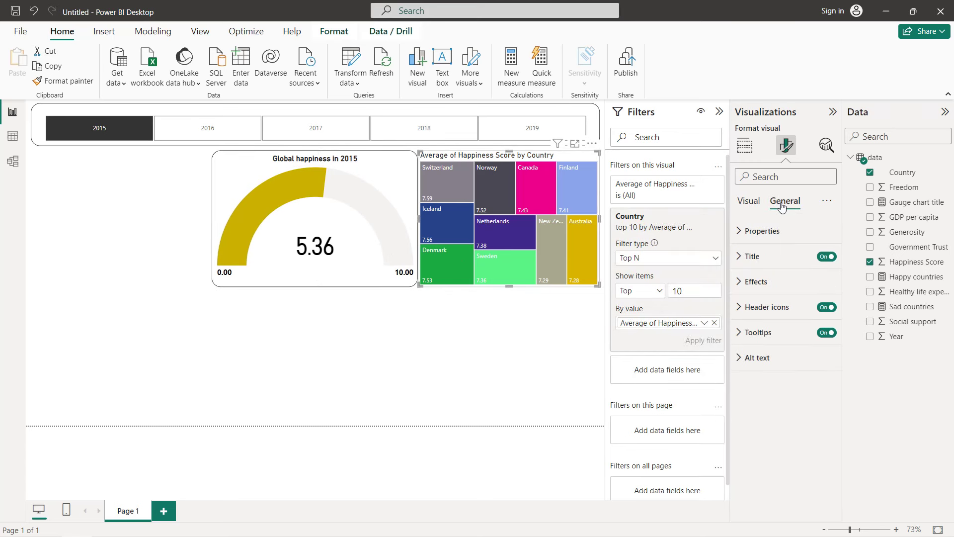
{"action": "left_click", "coordinate": [745, 257]}
{"action": "left_click", "coordinate": [825, 321]}
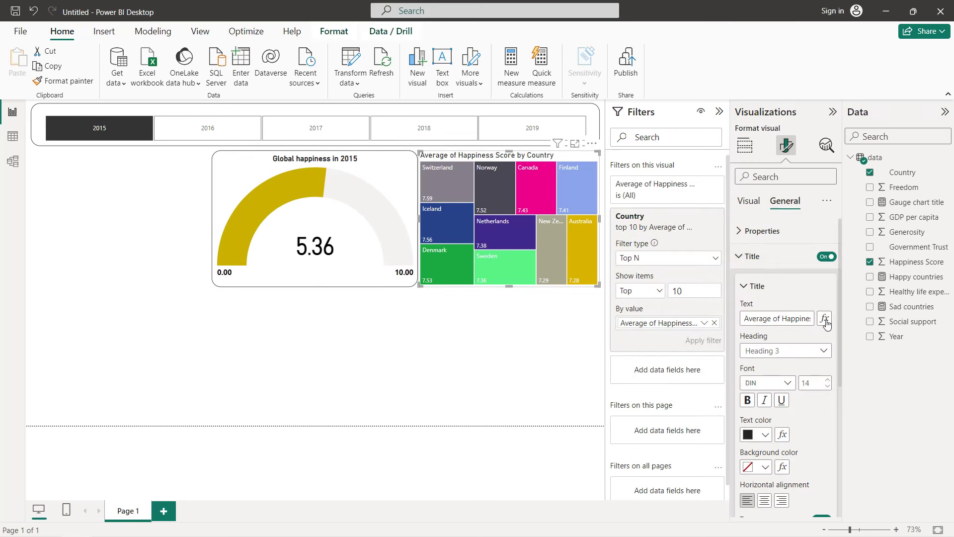
{"action": "left_click", "coordinate": [234, 191]}
{"action": "left_click", "coordinate": [229, 226]}
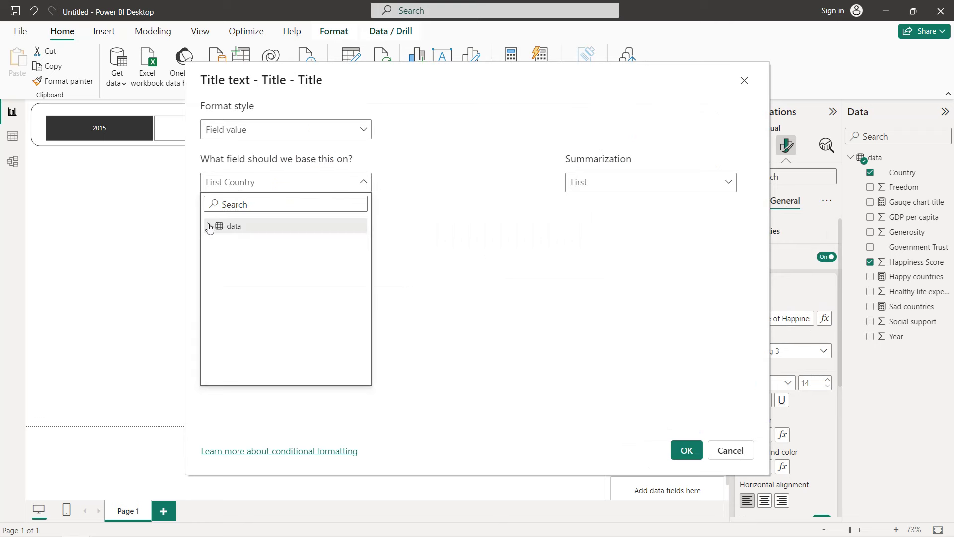
{"action": "left_click", "coordinate": [266, 345]}
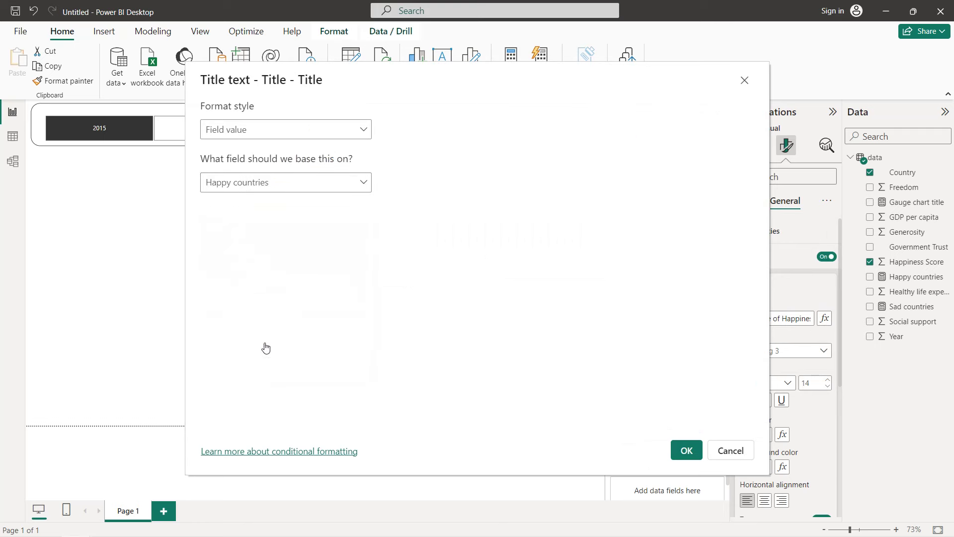
{"action": "left_click", "coordinate": [686, 450]}
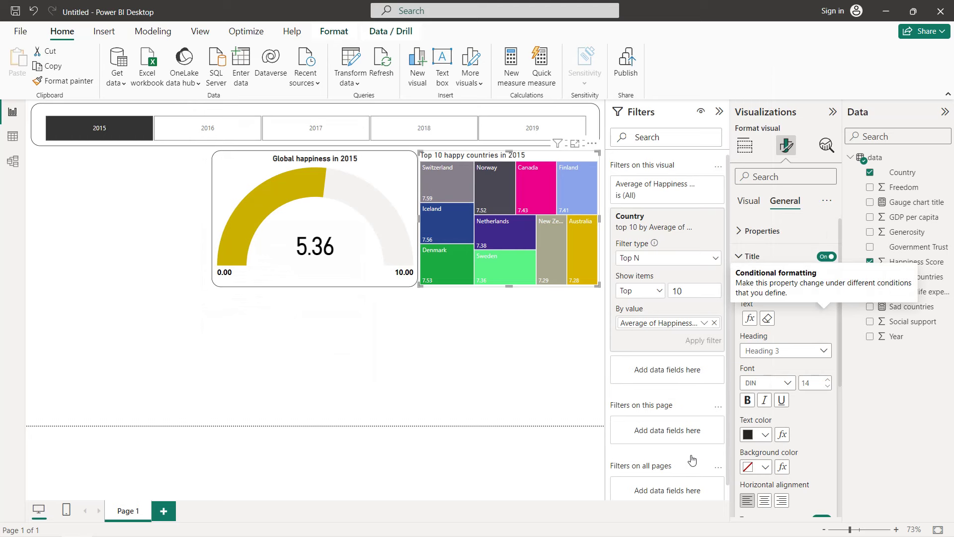
- Center the treemap's title horizontally and make it bold
{"action": "left_click", "coordinate": [749, 205]}
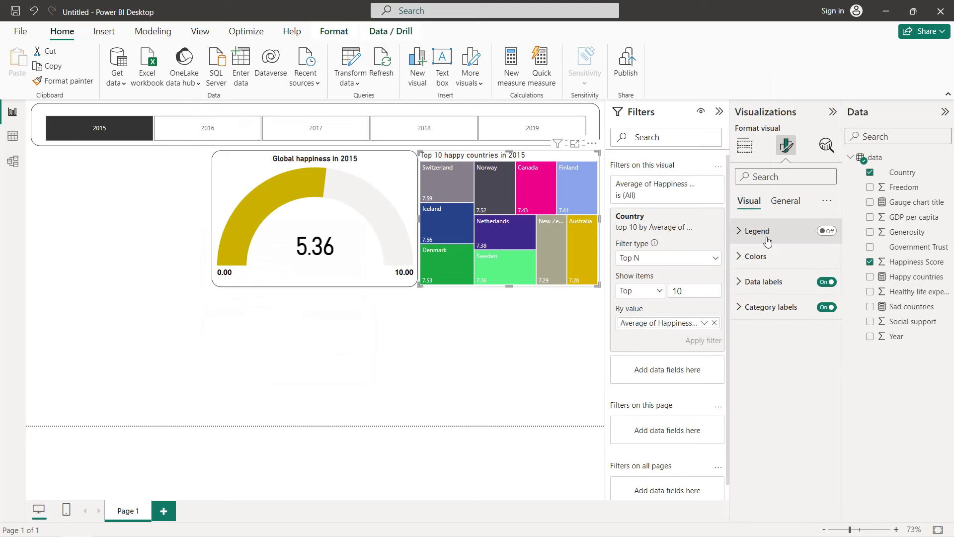
{"action": "left_click", "coordinate": [786, 200]}
{"action": "left_click", "coordinate": [787, 256]}
{"action": "left_click", "coordinate": [787, 256]}
{"action": "scroll", "coordinate": [788, 266], "scroll_direction": "down", "scroll_amount": 3}
{"action": "left_click", "coordinate": [765, 367]}
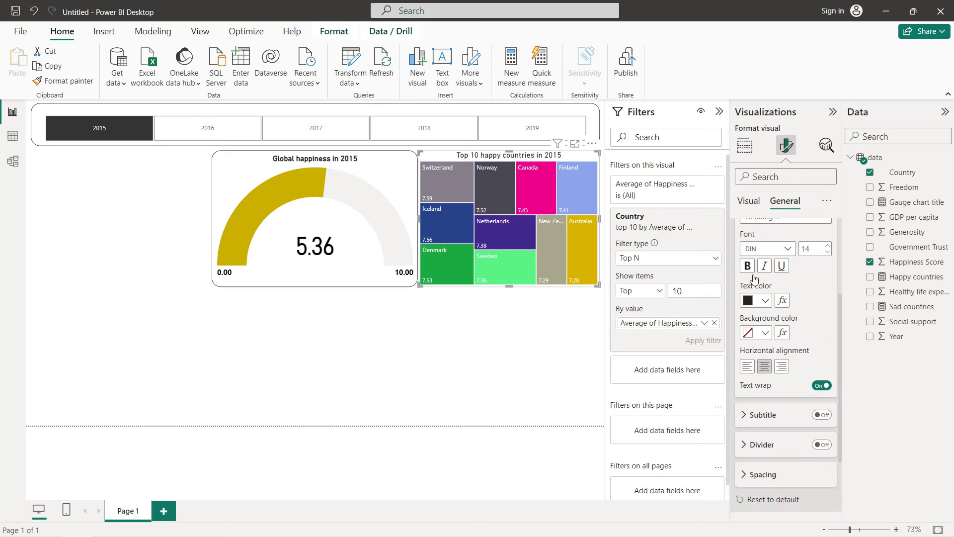
{"action": "left_click", "coordinate": [747, 266]}
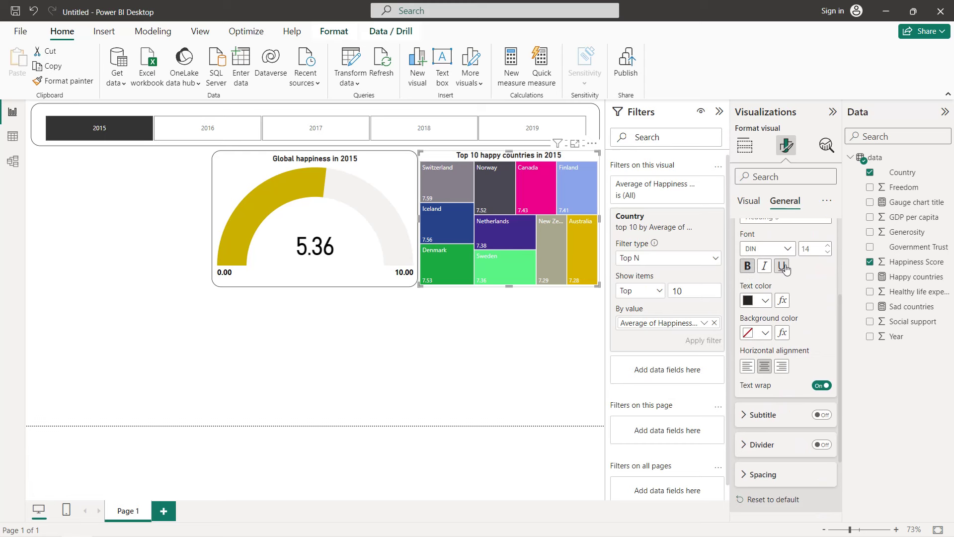
- Turn on a black visual border for the treemap with rounded corners of 20 px
{"action": "scroll", "coordinate": [784, 278], "scroll_direction": "up", "scroll_amount": 3}
{"action": "left_click", "coordinate": [786, 259]}
{"action": "left_click", "coordinate": [795, 283]}
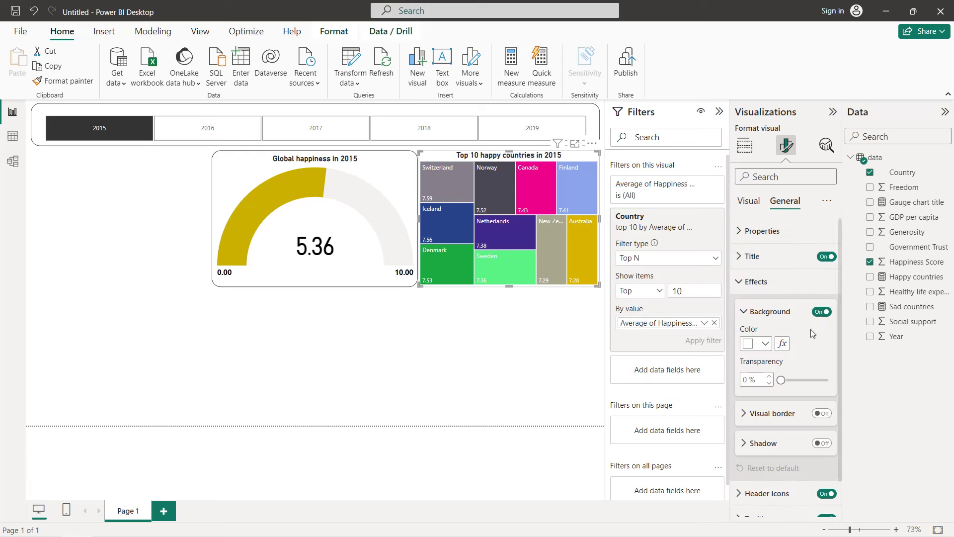
{"action": "left_click", "coordinate": [823, 414]}
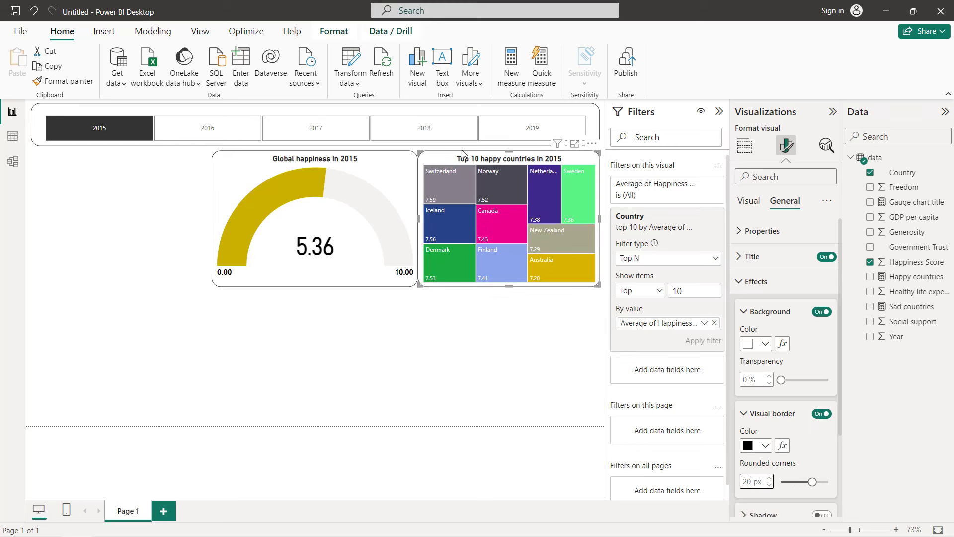
- Narrow the gauge from its right edge and widen the treemap leftward, leaving a small gap between the two visuals
{"action": "left_click", "coordinate": [398, 195]}
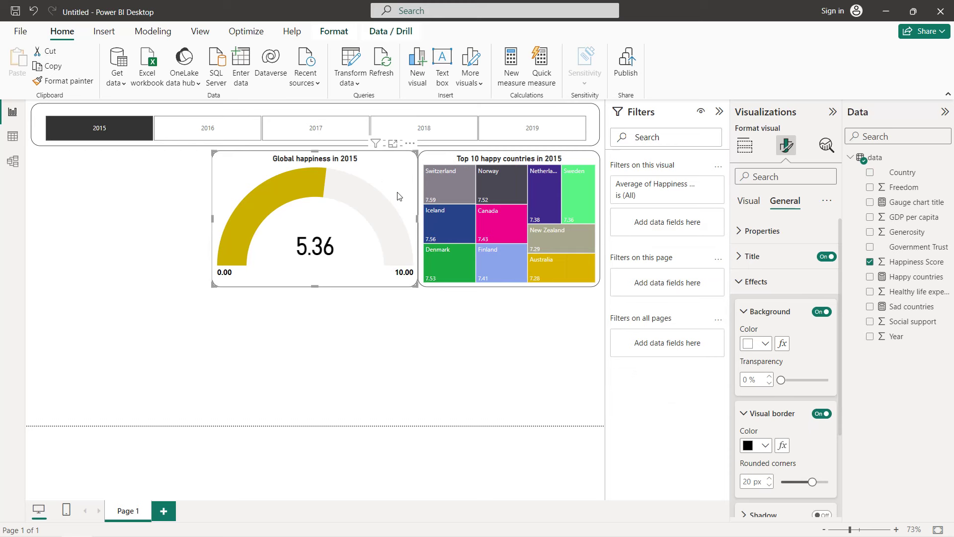
{"action": "left_click_drag", "start_coordinate": [417, 219], "coordinate": [409, 224]}
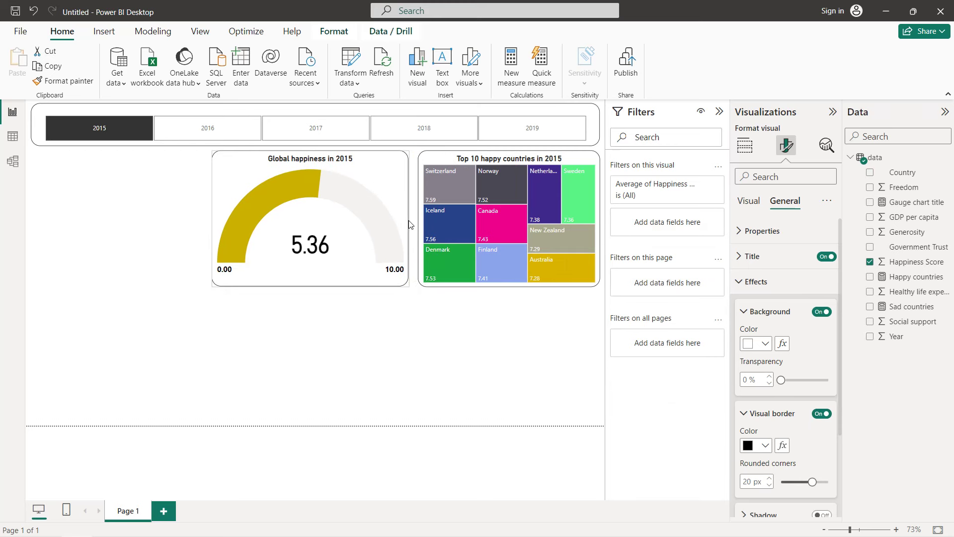
{"action": "left_click", "coordinate": [439, 157]}
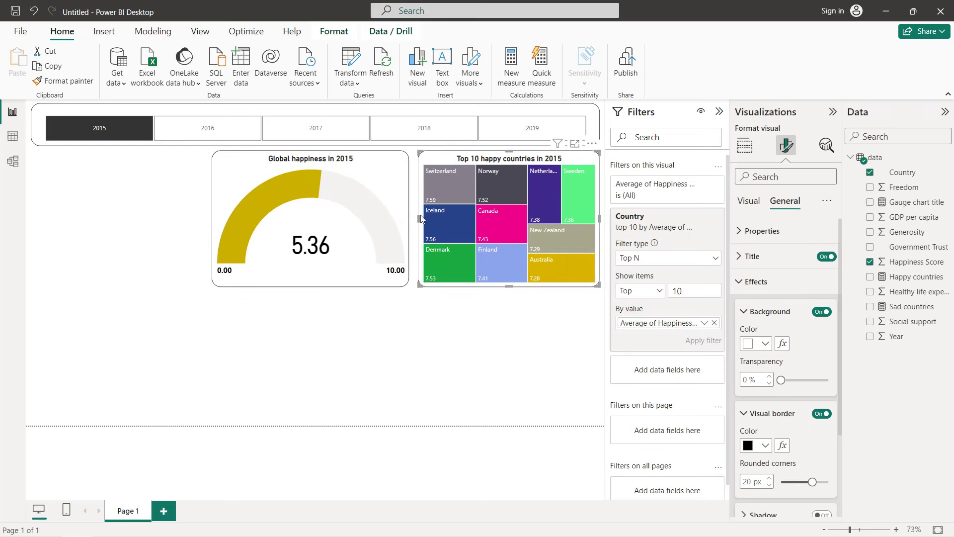
{"action": "left_click_drag", "start_coordinate": [415, 224], "coordinate": [414, 230]}
- Nudge the Year slicer slightly downward, closer to the gauge and treemap, and deselect it
{"action": "left_click", "coordinate": [479, 106]}
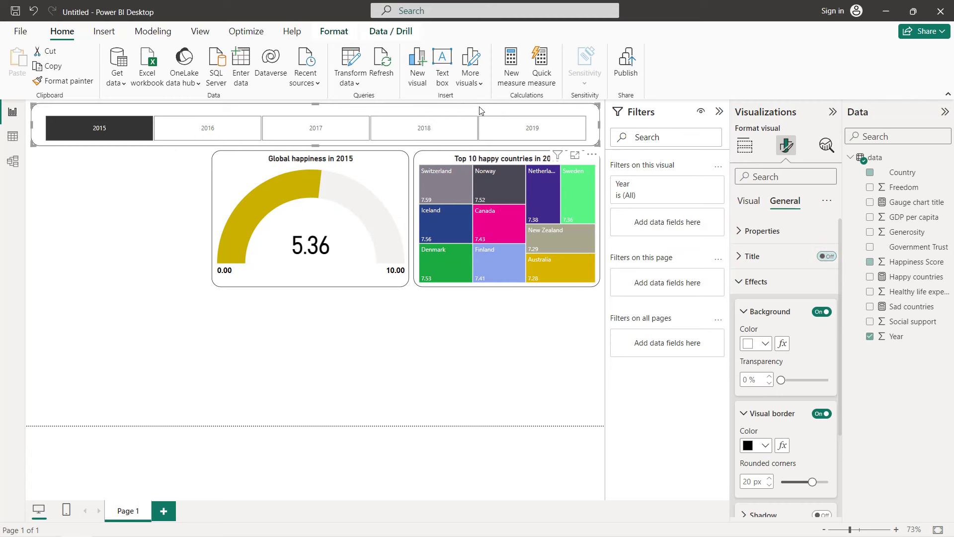
{"action": "key", "text": "Down"}
{"action": "key", "text": "Down"}
{"action": "key", "text": "Down"}
{"action": "key", "text": "Down"}
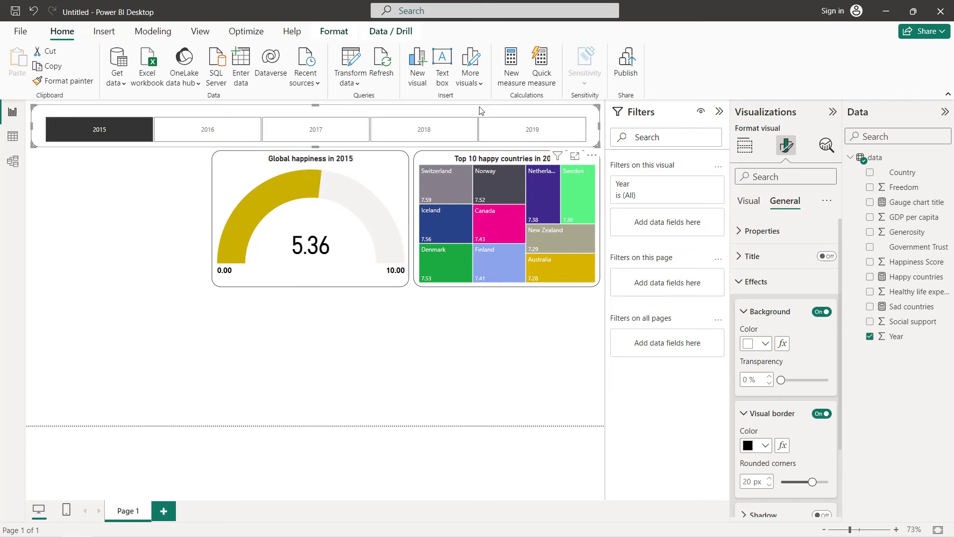
{"action": "left_click", "coordinate": [145, 187]}
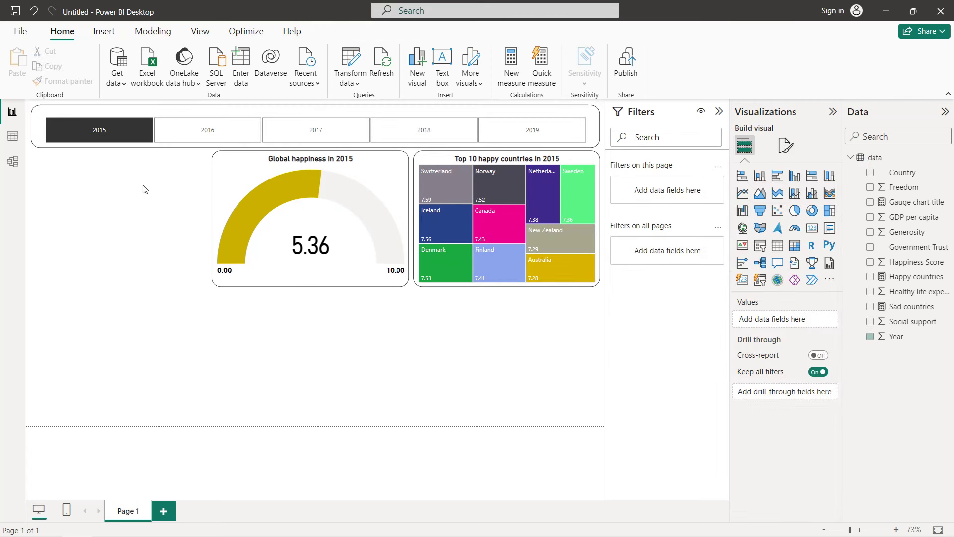
- Set the treemap's conditional color format to Gradient with light green #72F654 for the lowest value
{"action": "left_click", "coordinate": [444, 160]}
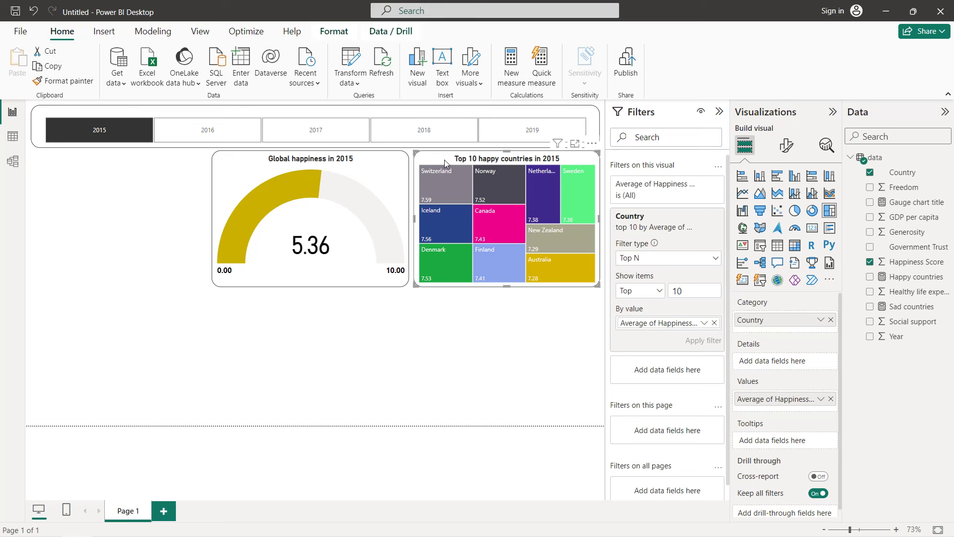
{"action": "left_click", "coordinate": [787, 146]}
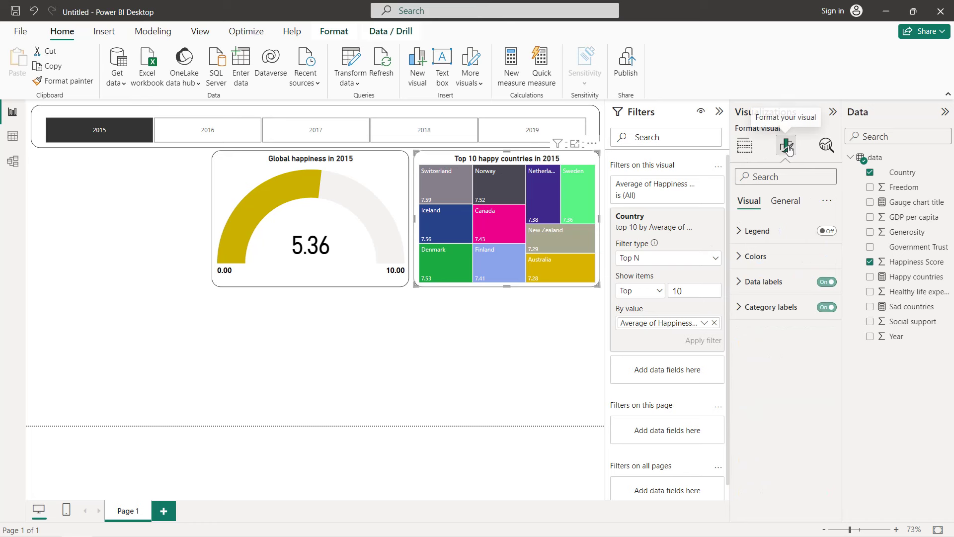
{"action": "left_click", "coordinate": [788, 256]}
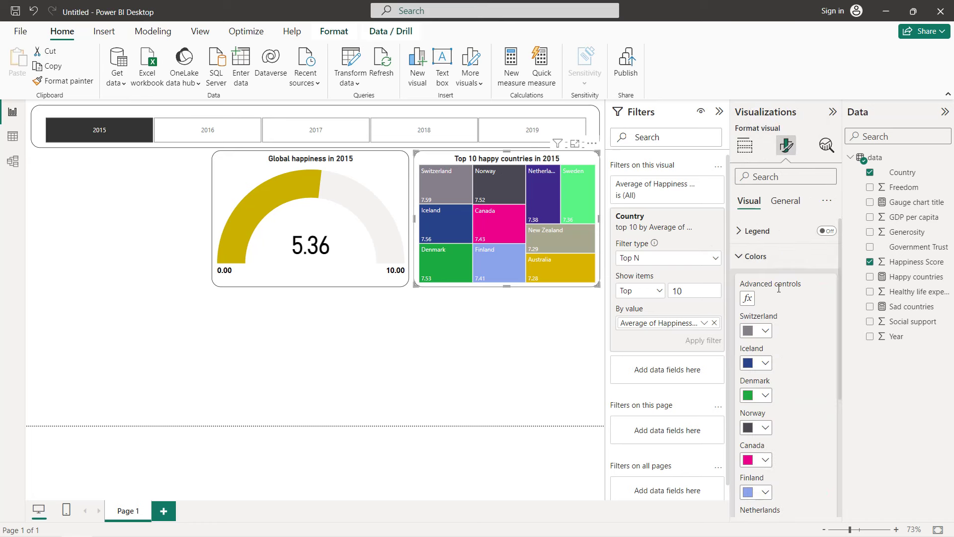
{"action": "left_click", "coordinate": [748, 298]}
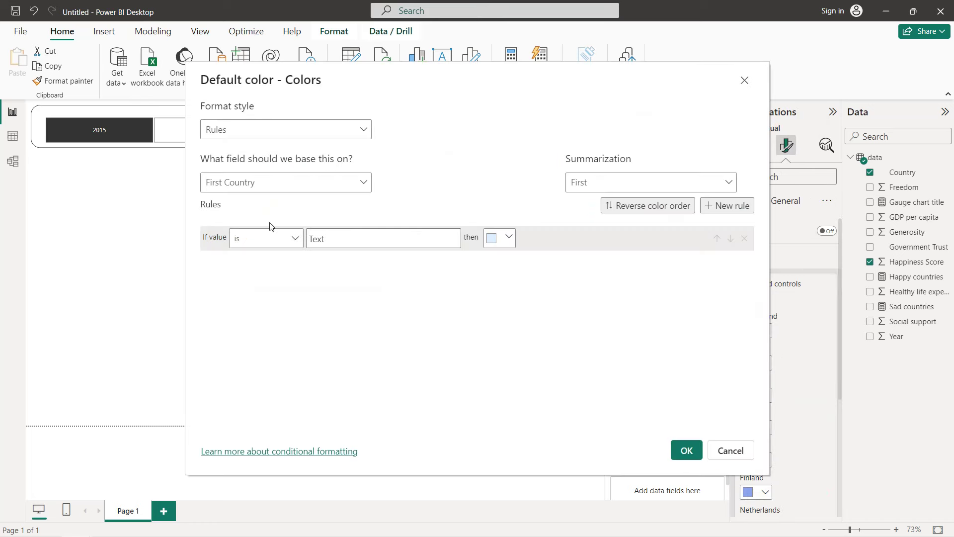
{"action": "left_click", "coordinate": [336, 129]}
{"action": "left_click", "coordinate": [273, 145]}
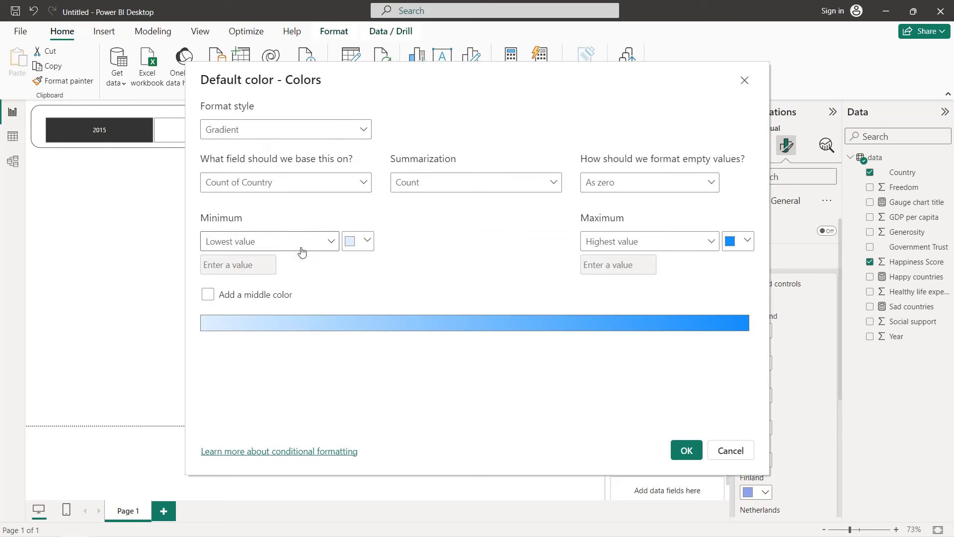
{"action": "left_click", "coordinate": [367, 248]}
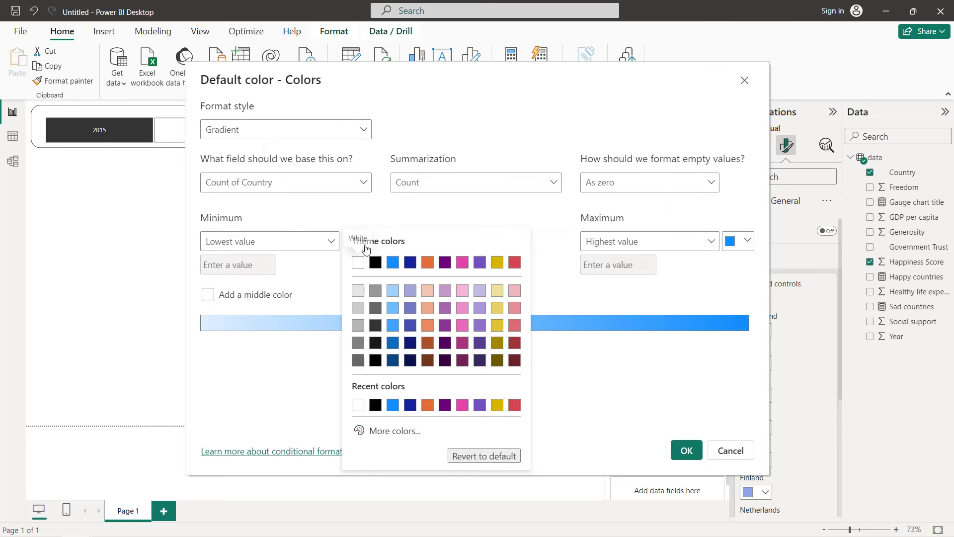
{"action": "left_click", "coordinate": [380, 431]}
{"action": "left_click", "coordinate": [404, 391]}
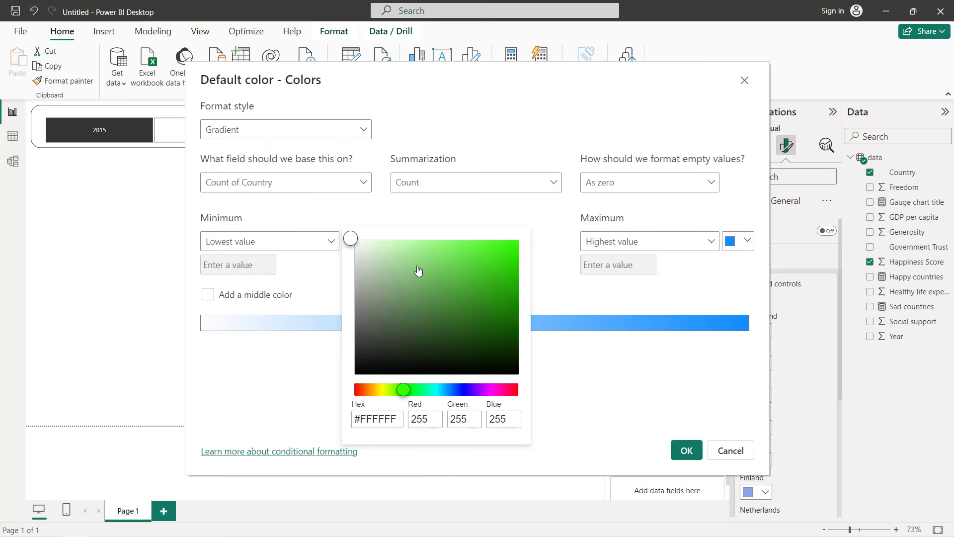
{"action": "left_click", "coordinate": [458, 244]}
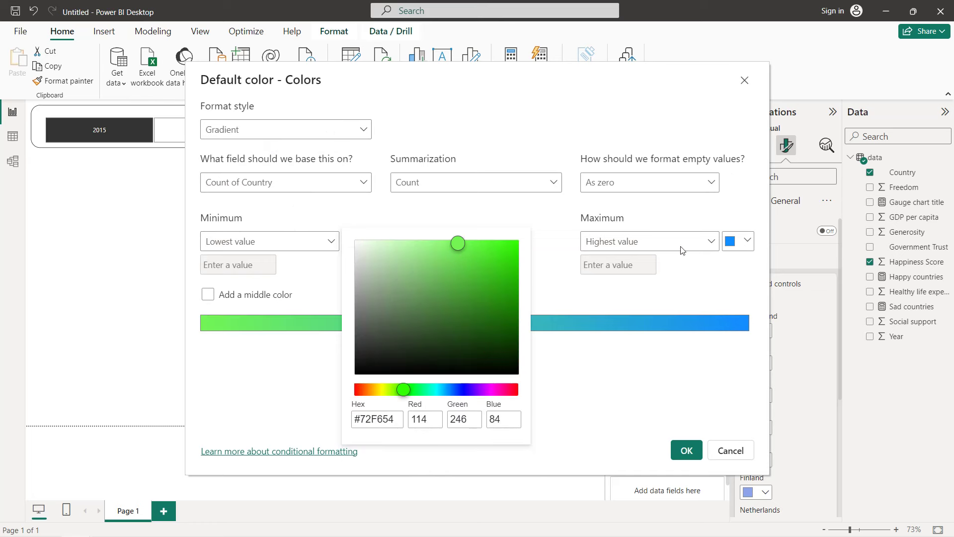
- Set the gradient's highest-value color to a dark green and apply the color formatting to the treemap
{"action": "left_click", "coordinate": [733, 247]}
{"action": "left_click", "coordinate": [730, 244]}
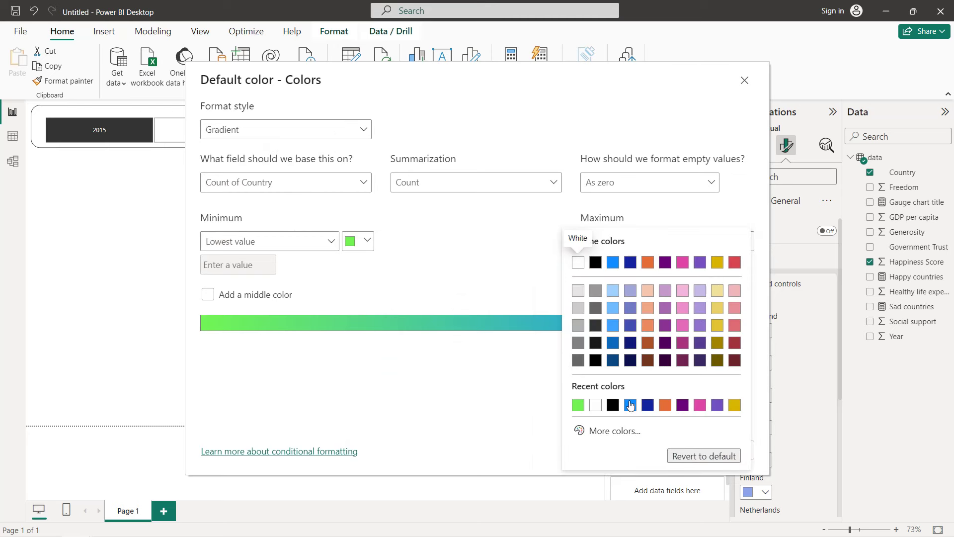
{"action": "left_click", "coordinate": [614, 431]}
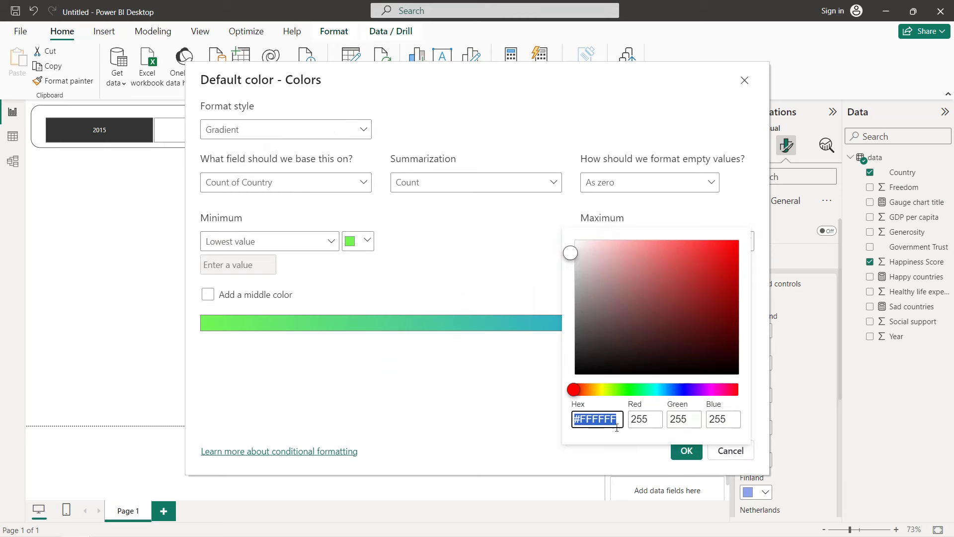
{"action": "left_click", "coordinate": [638, 391]}
{"action": "left_click_drag", "start_coordinate": [731, 306], "coordinate": [734, 312]}
{"action": "left_click", "coordinate": [477, 382]}
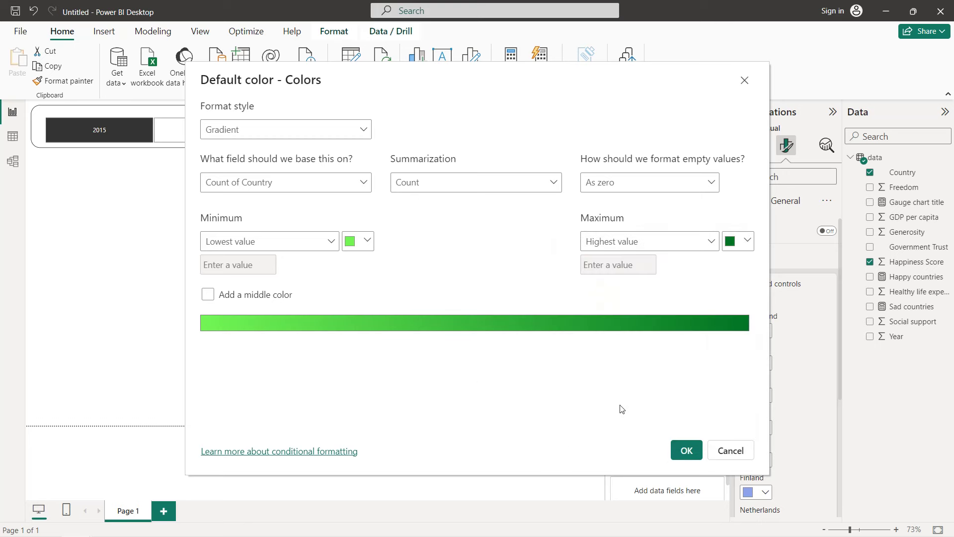
{"action": "left_click", "coordinate": [686, 450]}
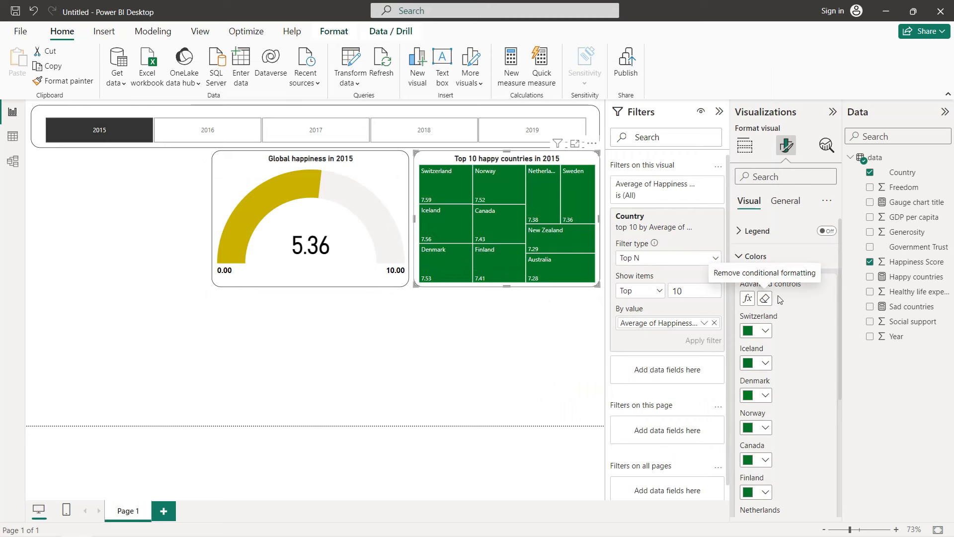
- Base the treemap's color gradient on Happiness Score summarized as Average
{"action": "left_click", "coordinate": [747, 299]}
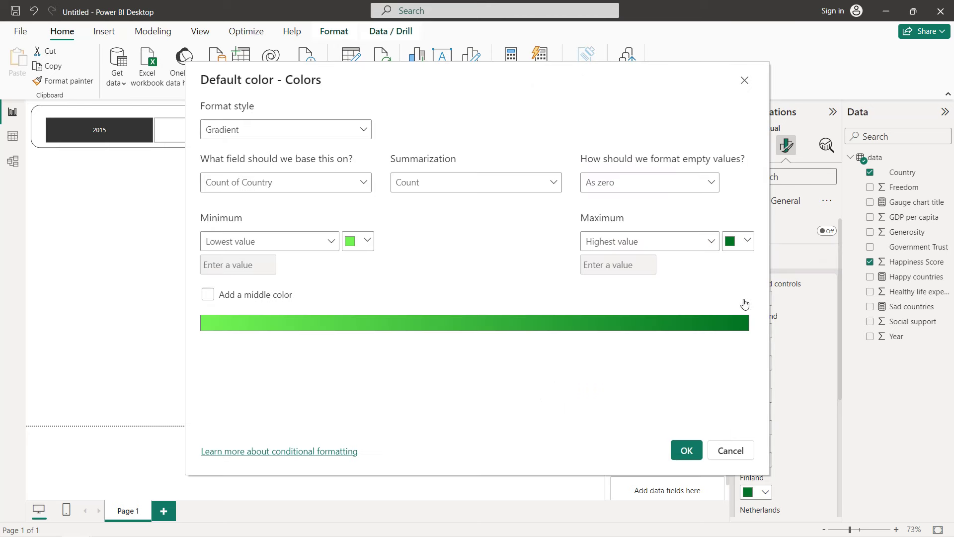
{"action": "left_click", "coordinate": [314, 182]}
{"action": "left_click", "coordinate": [209, 227]}
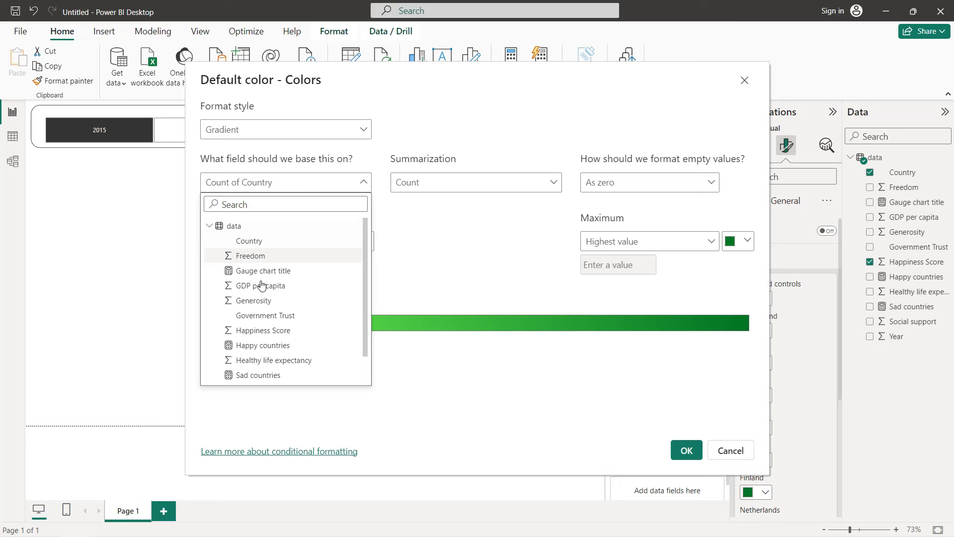
{"action": "left_click", "coordinate": [279, 330]}
{"action": "left_click", "coordinate": [492, 188]}
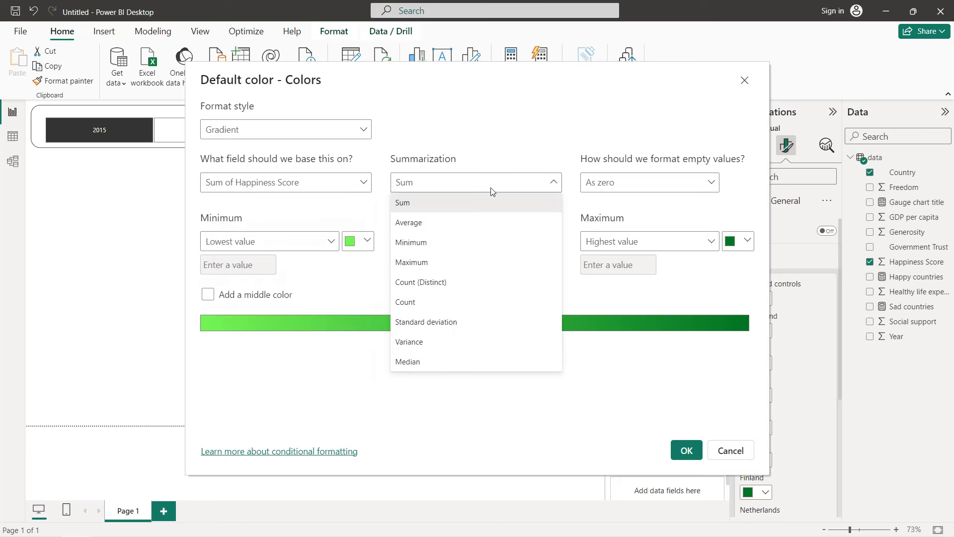
{"action": "left_click", "coordinate": [450, 224]}
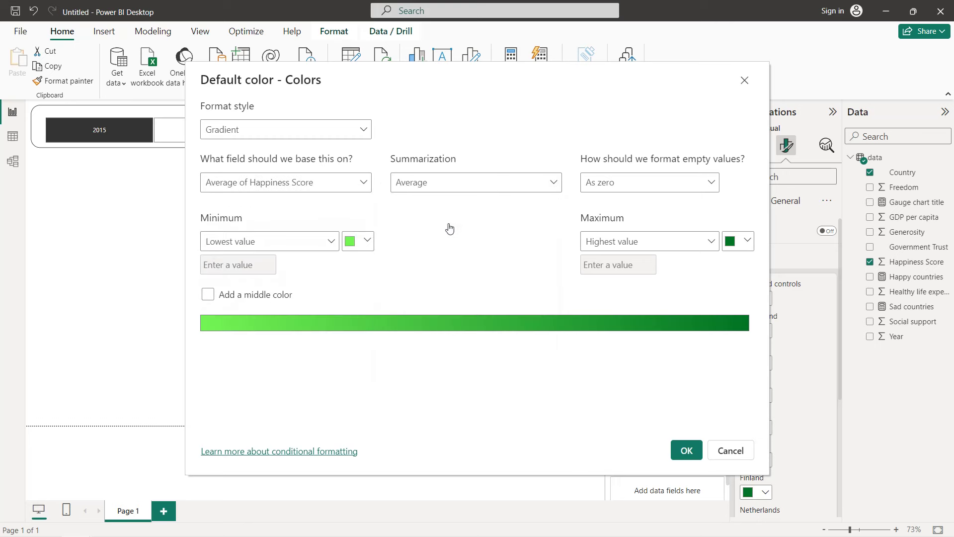
{"action": "left_click", "coordinate": [686, 450]}
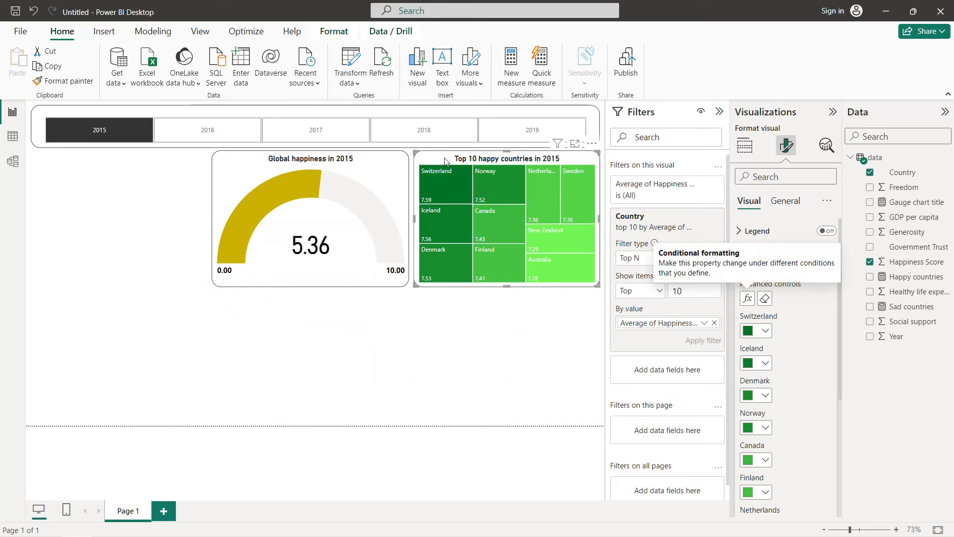
- Duplicate the top 10 happy countries treemap on the page
{"action": "key", "text": "ctrl+c"}
{"action": "key", "text": "ctrl+v"}
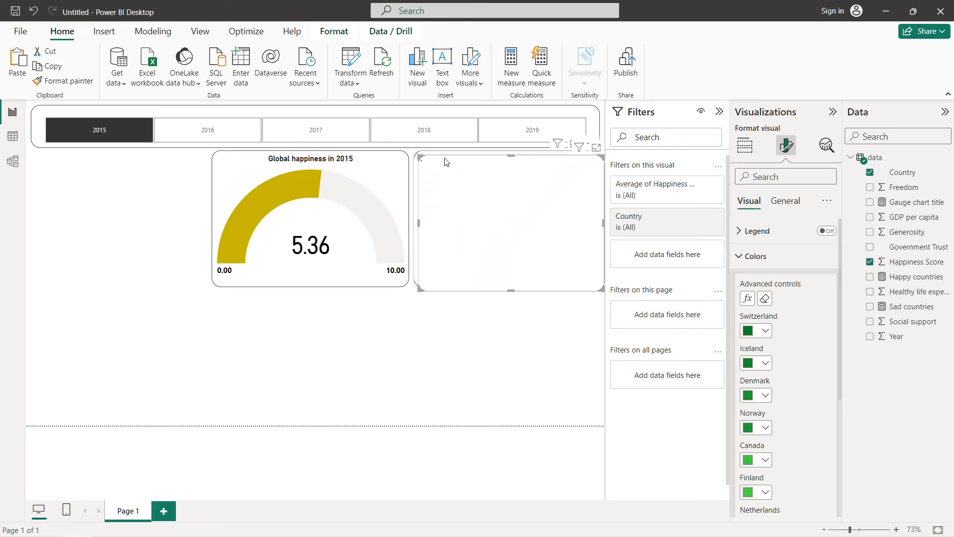
- Move the duplicated treemap to the left of the happiness gauge and narrow the gauge so the two visuals do not overlap
{"action": "left_click_drag", "start_coordinate": [445, 161], "coordinate": [89, 163]}
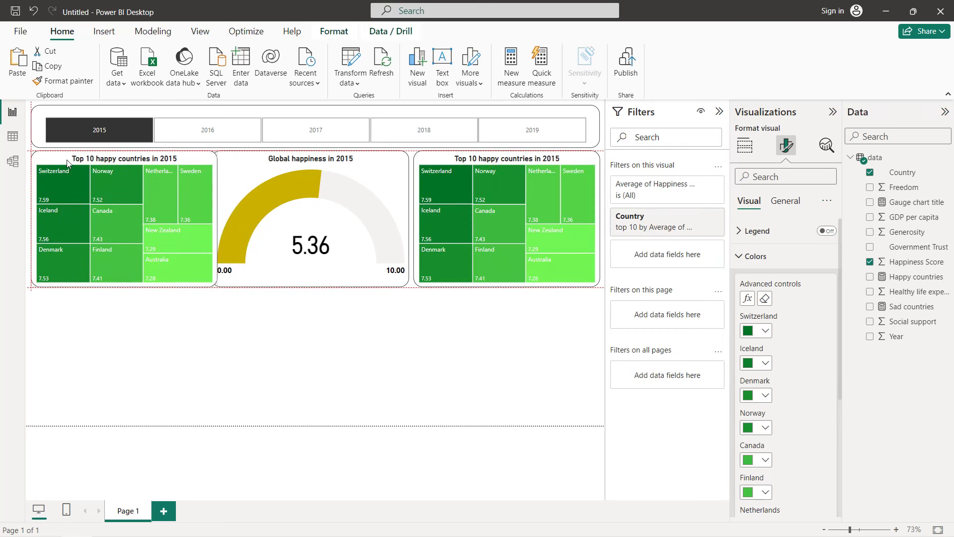
{"action": "left_click", "coordinate": [218, 221]}
{"action": "left_click_drag", "start_coordinate": [218, 222], "coordinate": [223, 223]}
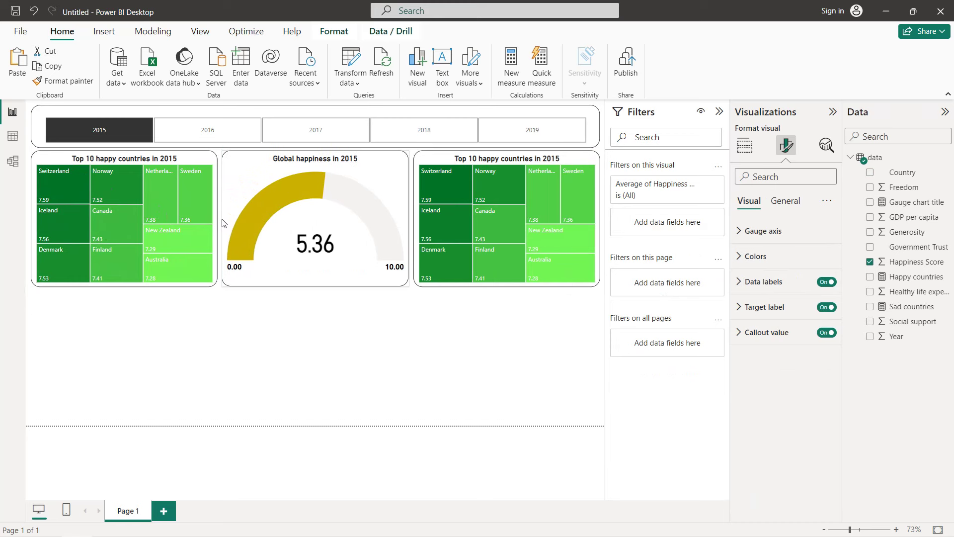
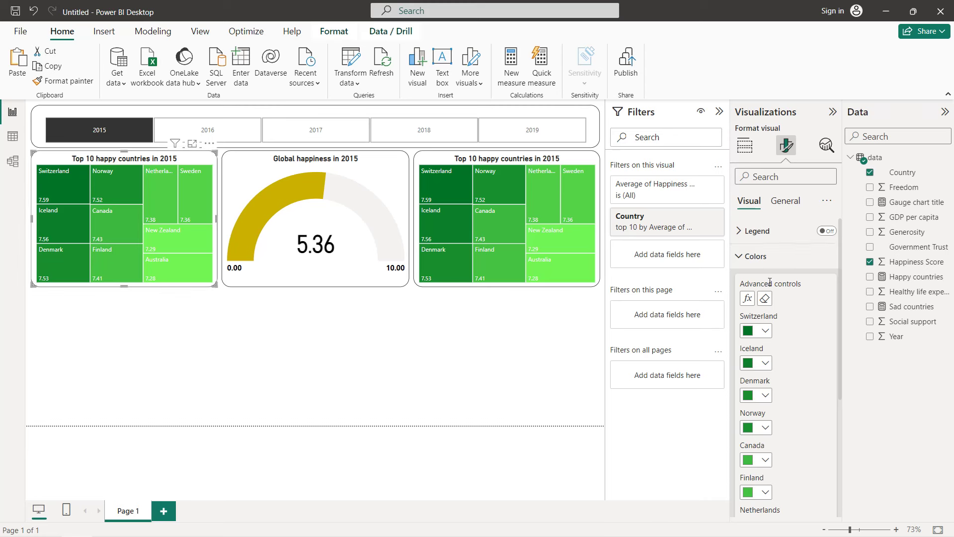
- Change the duplicated treemap's Country filter to show the Bottom 10 items by Average of Happiness Score
{"action": "left_click", "coordinate": [759, 256]}
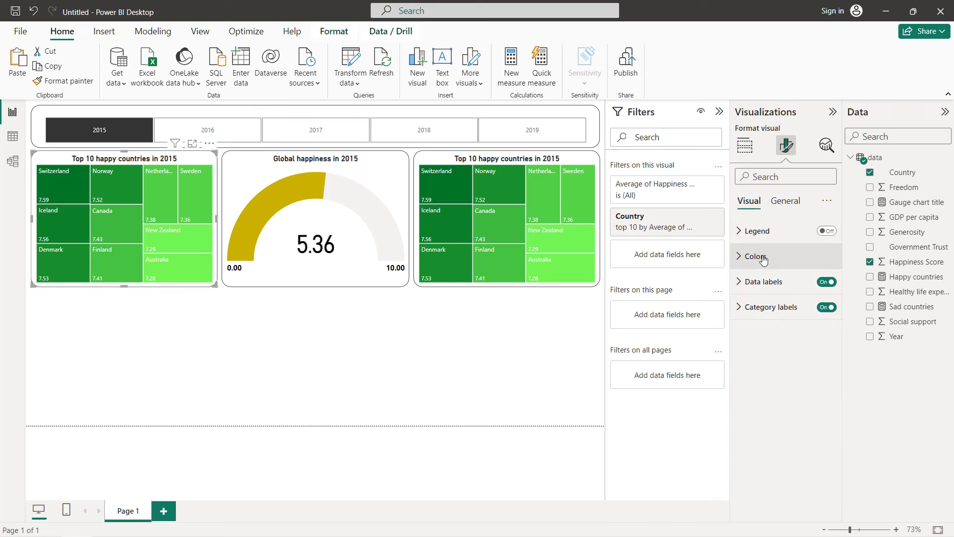
{"action": "left_click", "coordinate": [701, 217]}
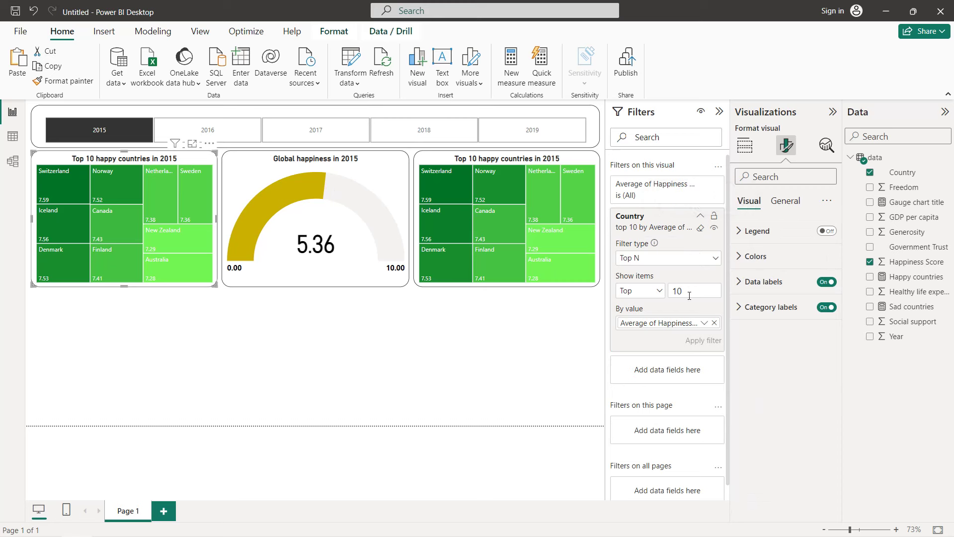
{"action": "left_click", "coordinate": [659, 291]}
{"action": "left_click", "coordinate": [646, 324]}
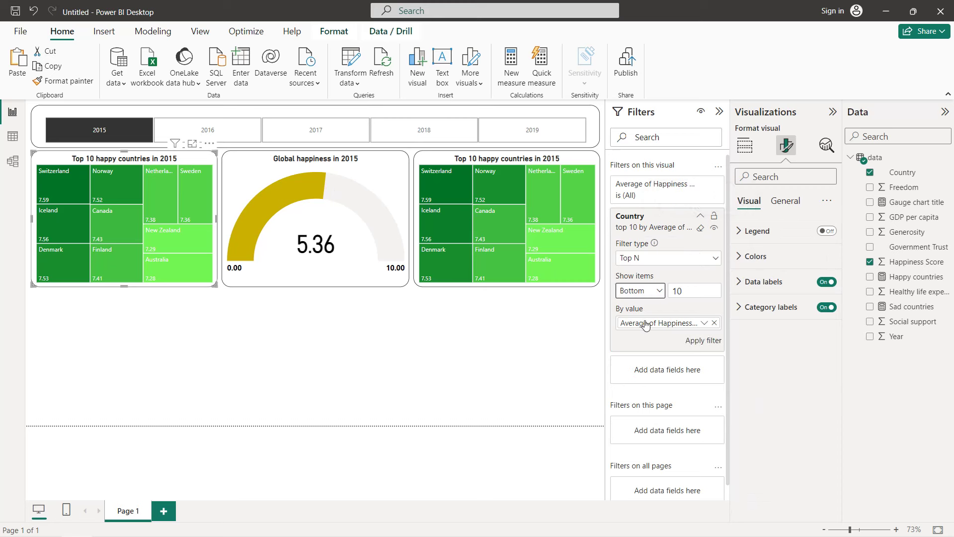
{"action": "left_click", "coordinate": [705, 343]}
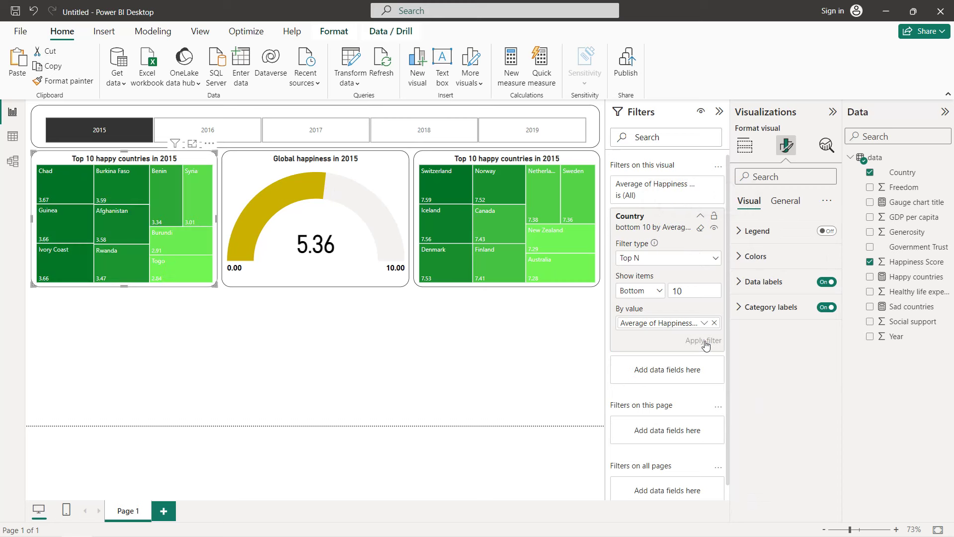
- Set the lowest-value color of the bottom 10 treemap's gradient to light red #F98383
{"action": "left_click", "coordinate": [749, 257]}
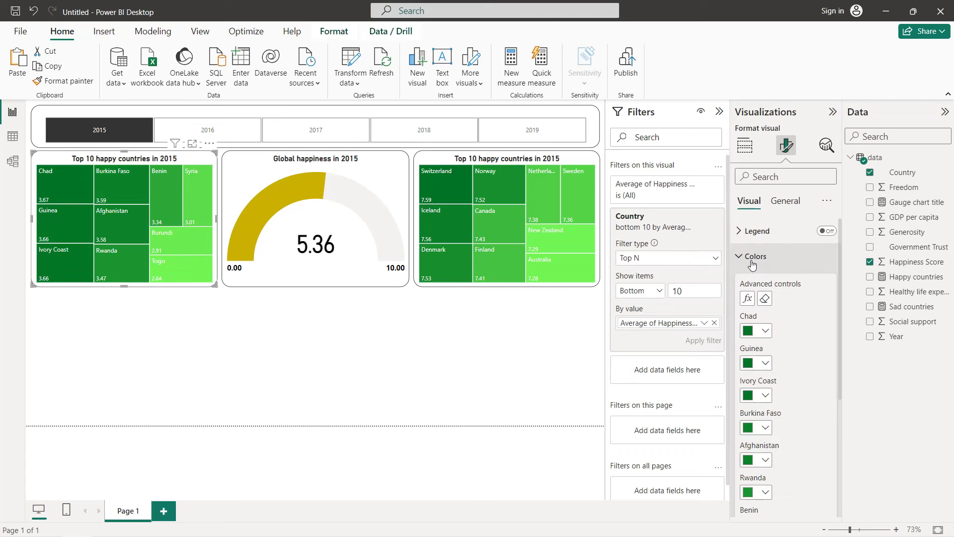
{"action": "left_click", "coordinate": [747, 298]}
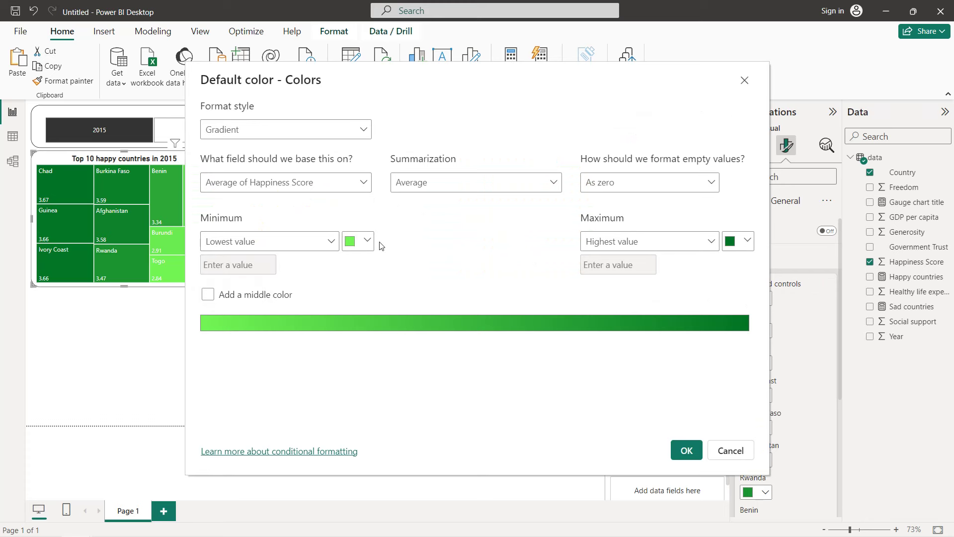
{"action": "left_click", "coordinate": [362, 248]}
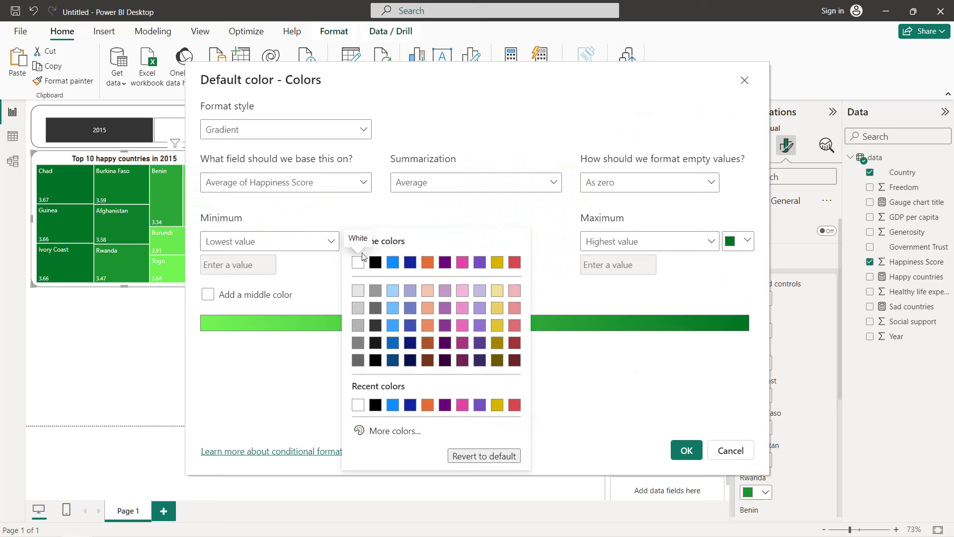
{"action": "left_click", "coordinate": [387, 430]}
{"action": "left_click", "coordinate": [509, 390]}
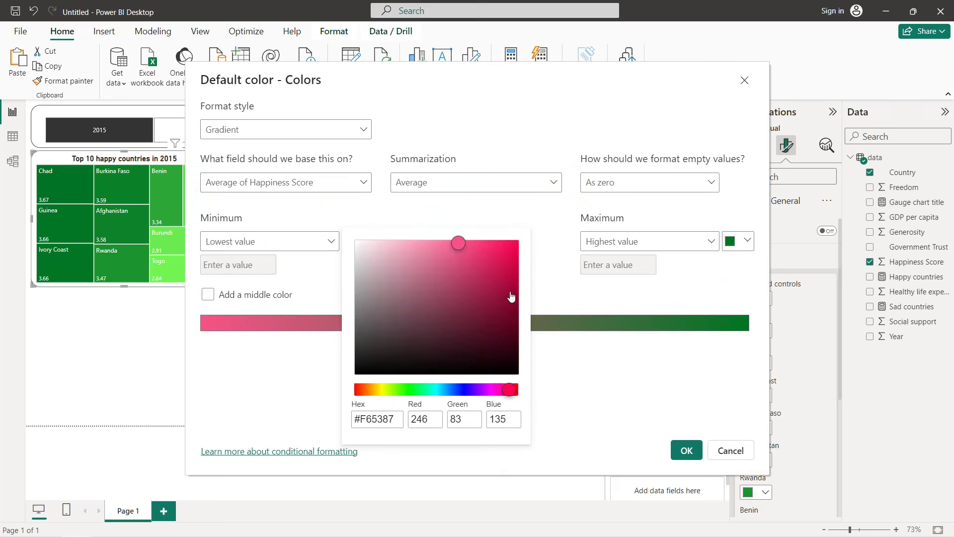
{"action": "left_click", "coordinate": [517, 391]}
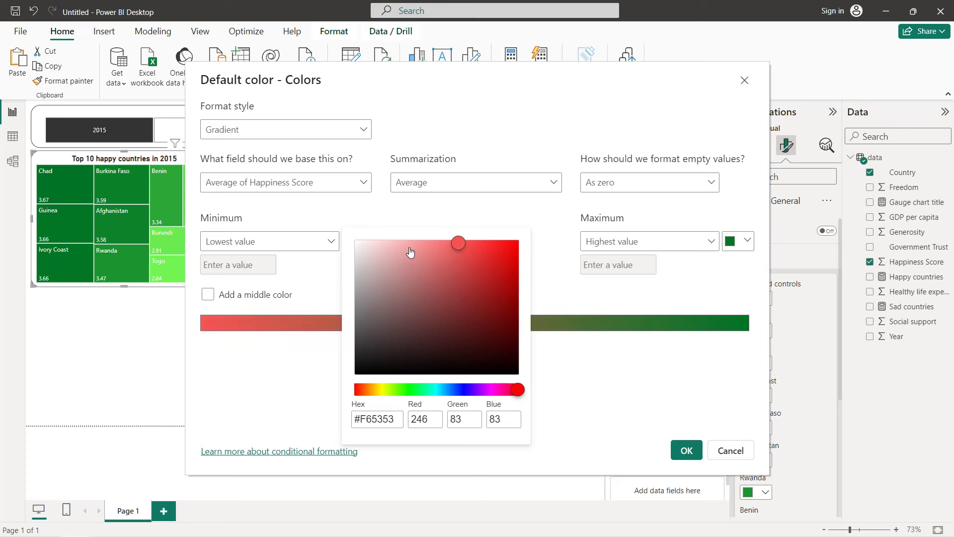
{"action": "left_click_drag", "start_coordinate": [430, 243], "coordinate": [428, 242]}
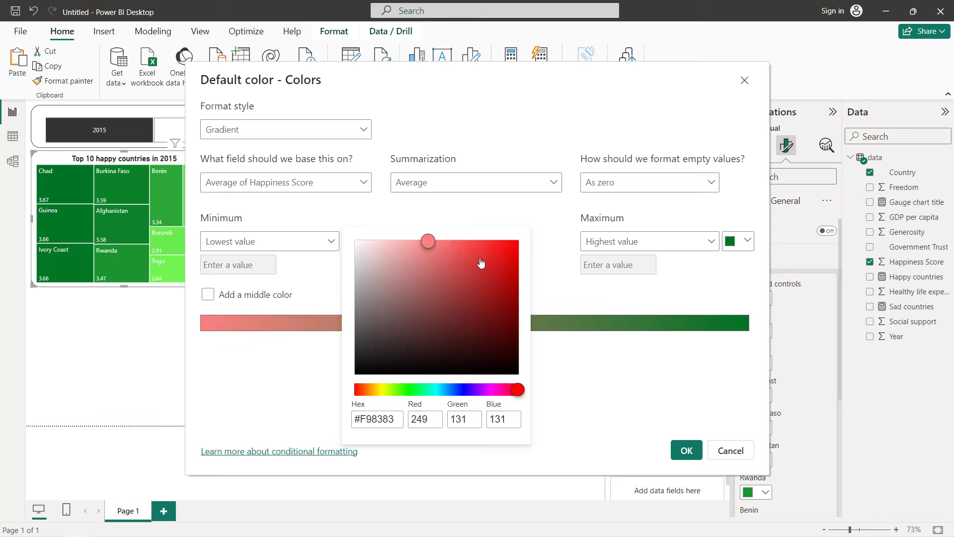
{"action": "left_click", "coordinate": [562, 284]}
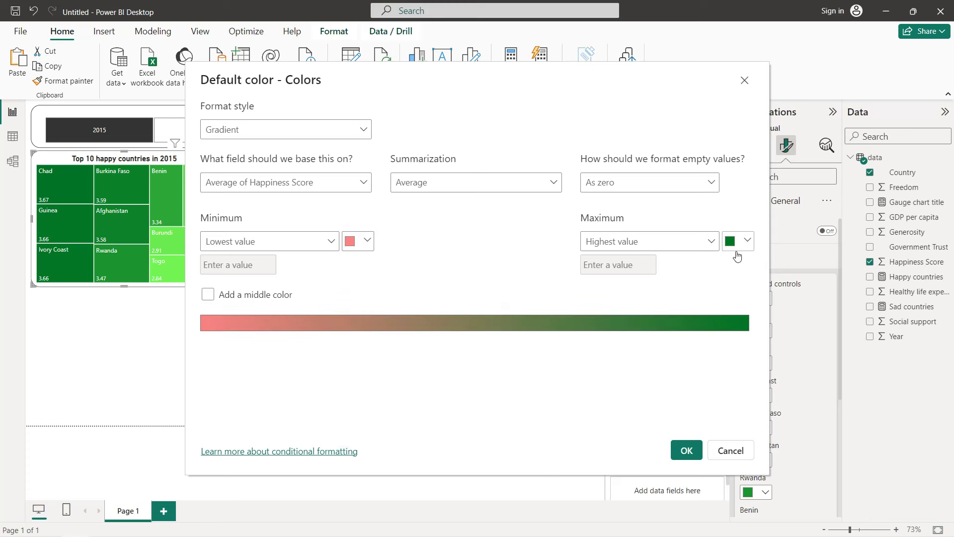
- Set the gradient's lowest-value color to red #FD0000 and its highest-value color to light red #F98383, and apply the formatting
{"action": "left_click", "coordinate": [358, 245]}
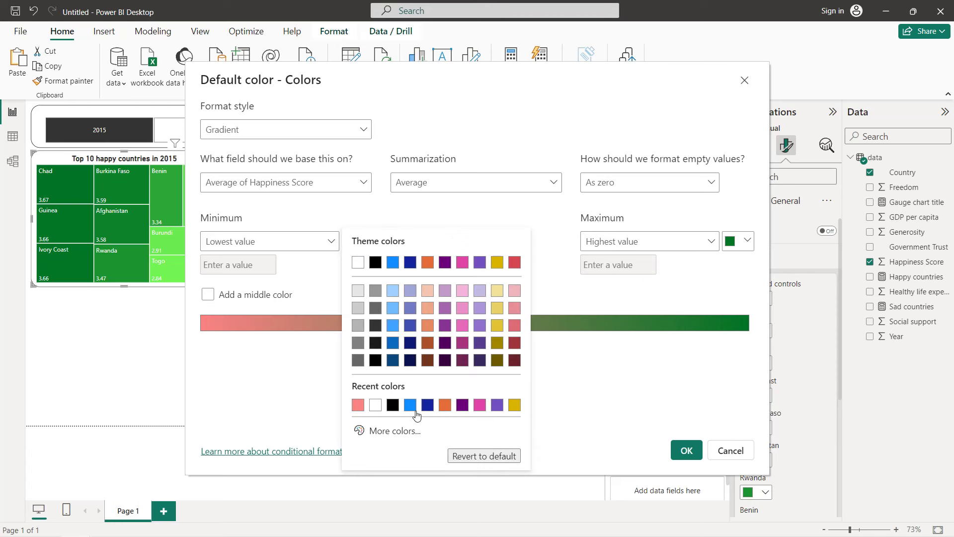
{"action": "left_click", "coordinate": [404, 430]}
{"action": "left_click_drag", "start_coordinate": [515, 254], "coordinate": [517, 243]}
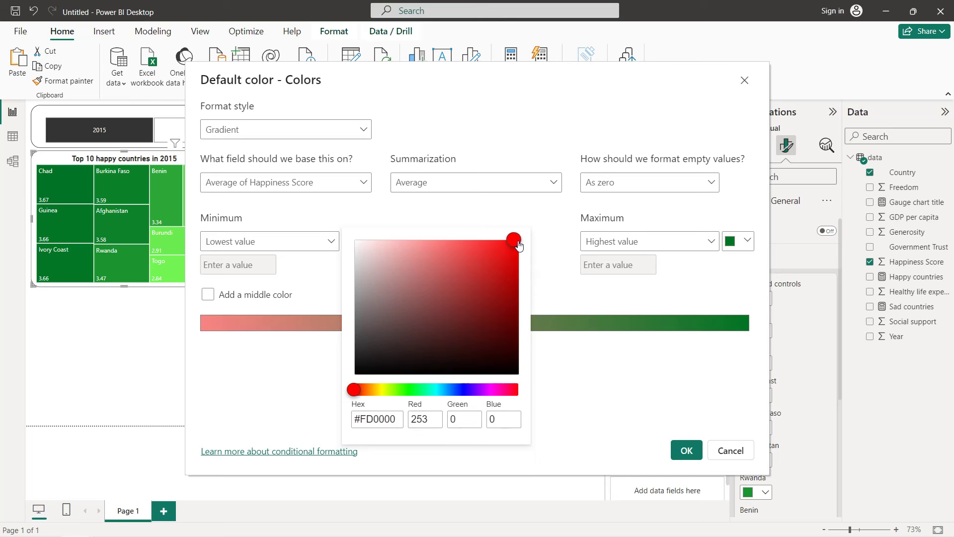
{"action": "left_click", "coordinate": [511, 220]}
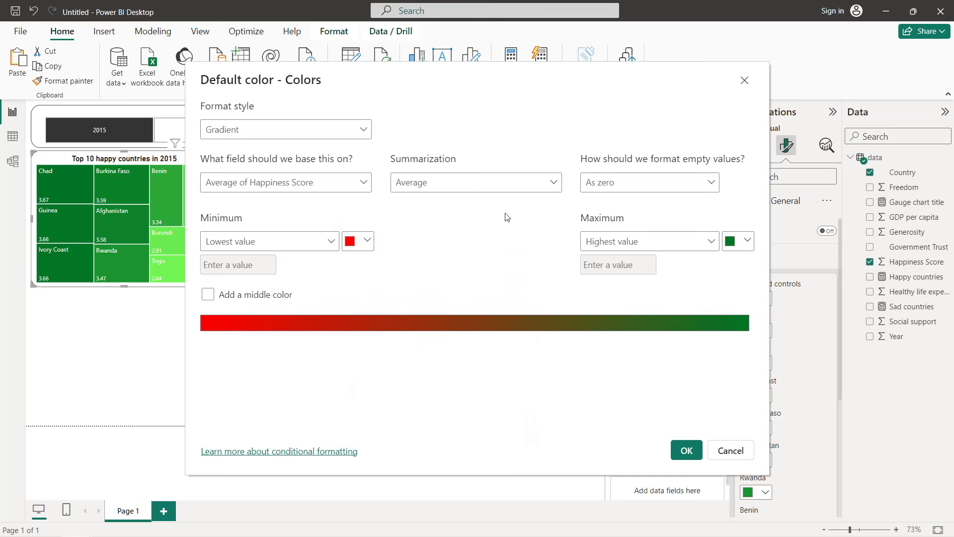
{"action": "left_click", "coordinate": [749, 242]}
{"action": "left_click", "coordinate": [596, 406]}
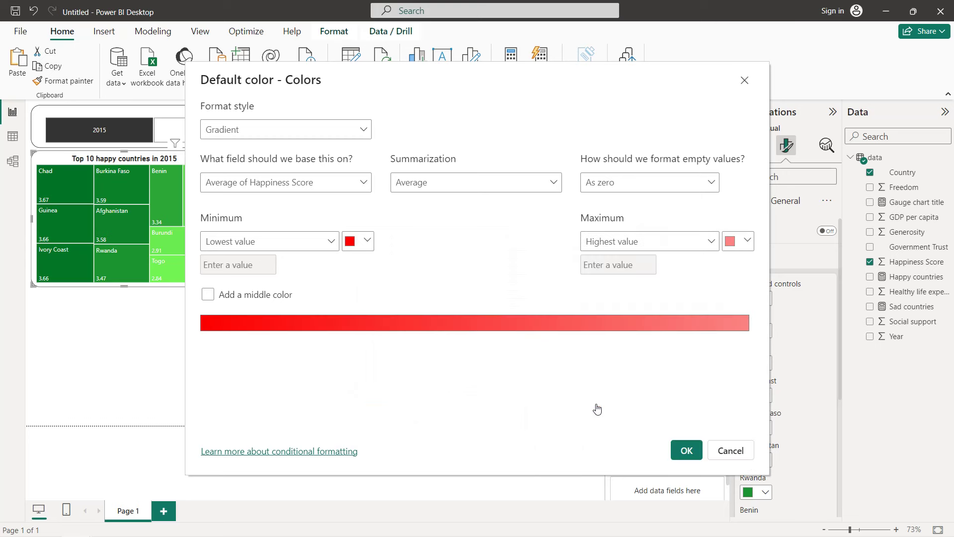
{"action": "left_click", "coordinate": [686, 450]}
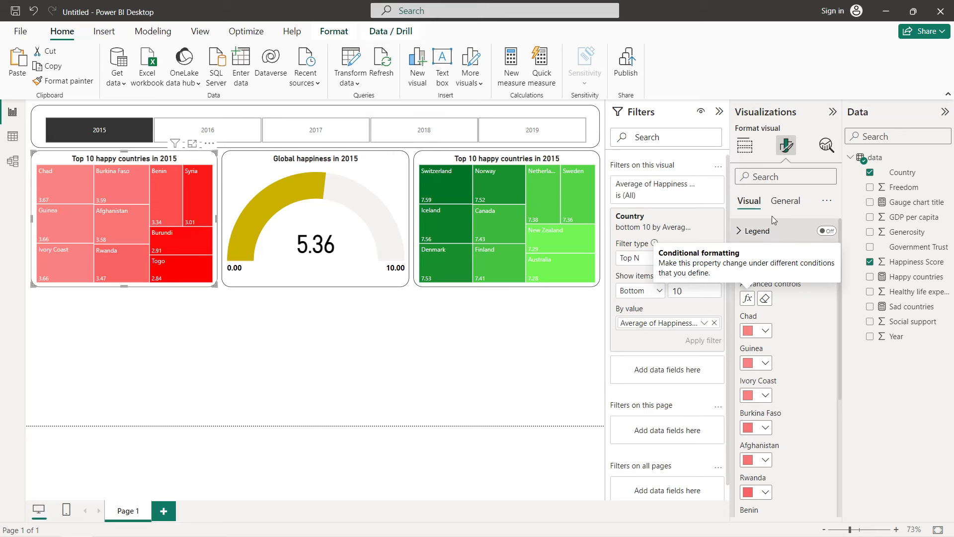
- Base the bottom 10 treemap's title text on the Sad countries measure
{"action": "left_click", "coordinate": [785, 201]}
{"action": "left_click", "coordinate": [769, 257]}
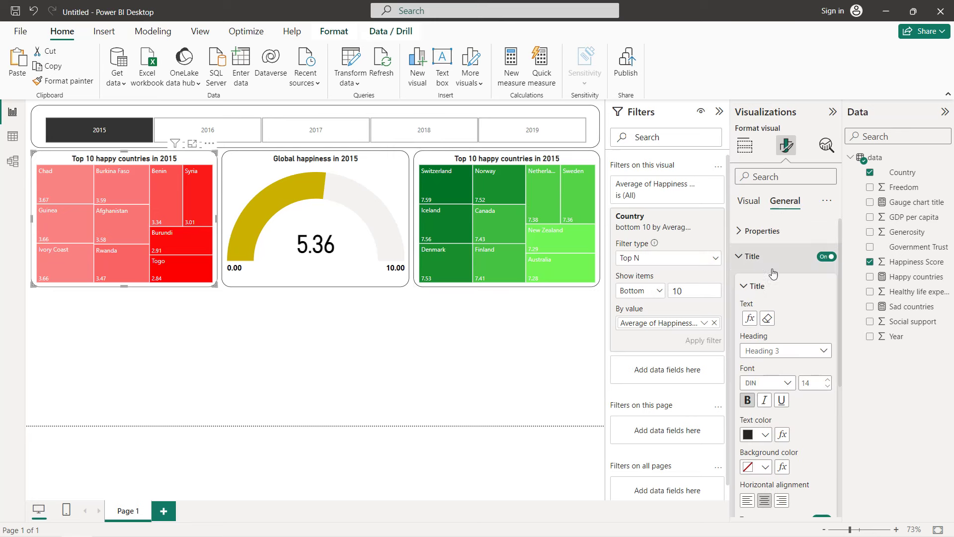
{"action": "left_click", "coordinate": [757, 318]}
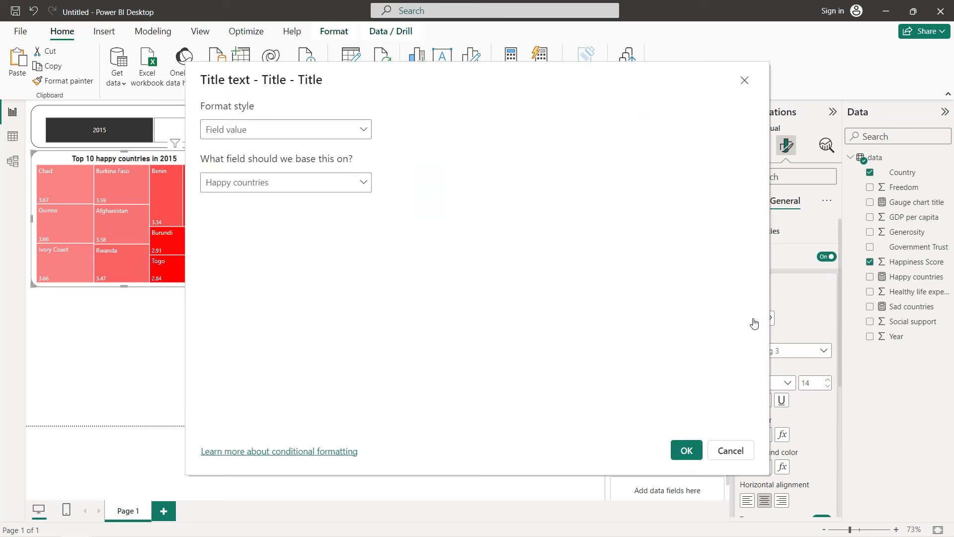
{"action": "left_click", "coordinate": [277, 190]}
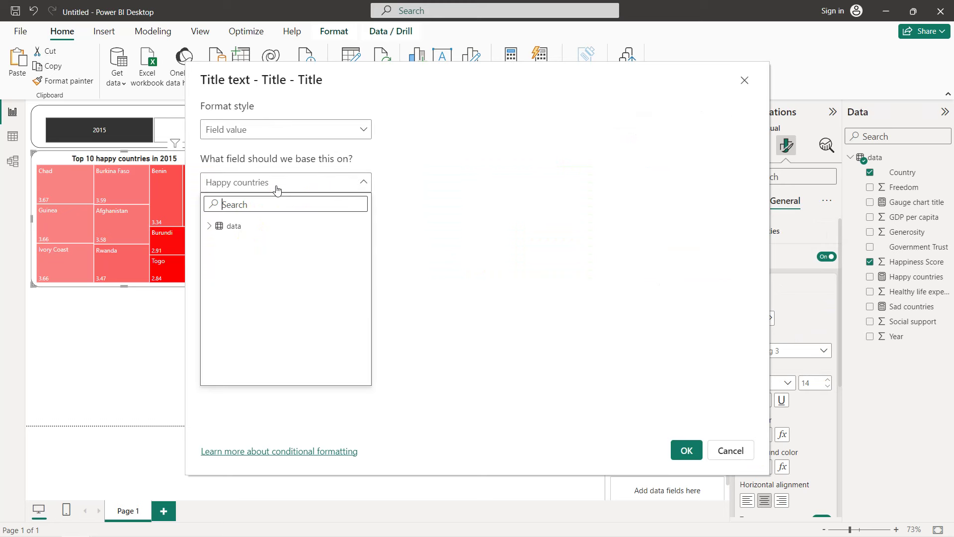
{"action": "left_click", "coordinate": [209, 226]}
{"action": "scroll", "coordinate": [250, 282], "scroll_direction": "down", "scroll_amount": 1}
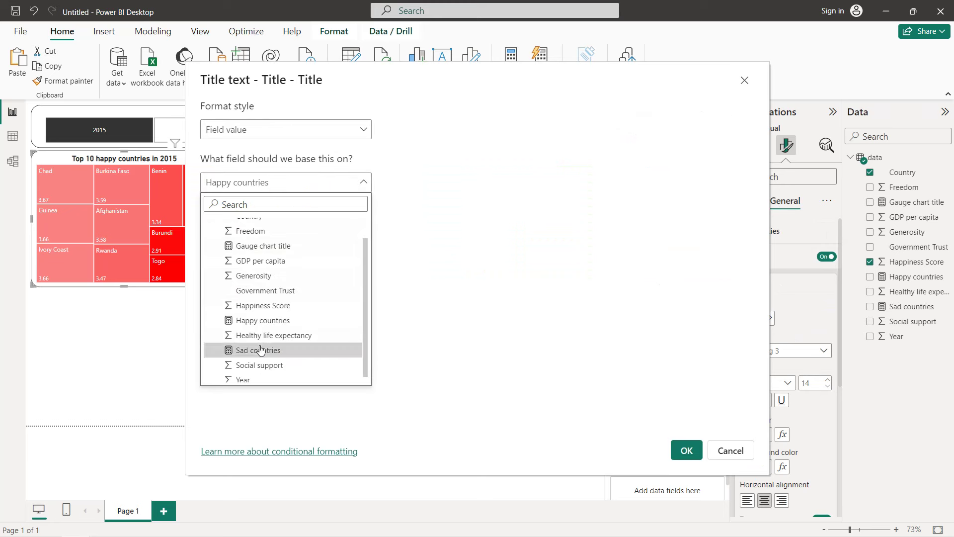
{"action": "left_click", "coordinate": [256, 348]}
{"action": "left_click", "coordinate": [686, 451]}
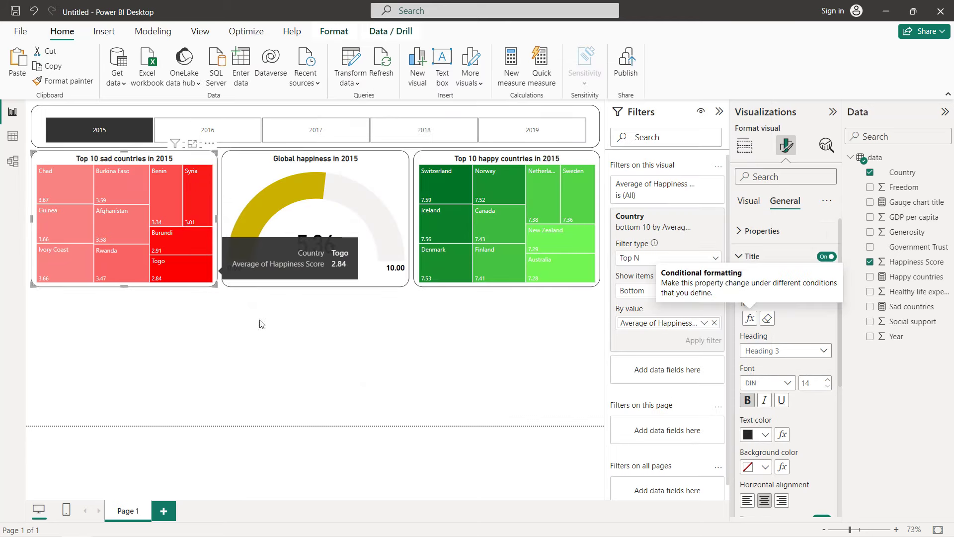
{"action": "left_click", "coordinate": [323, 320]}
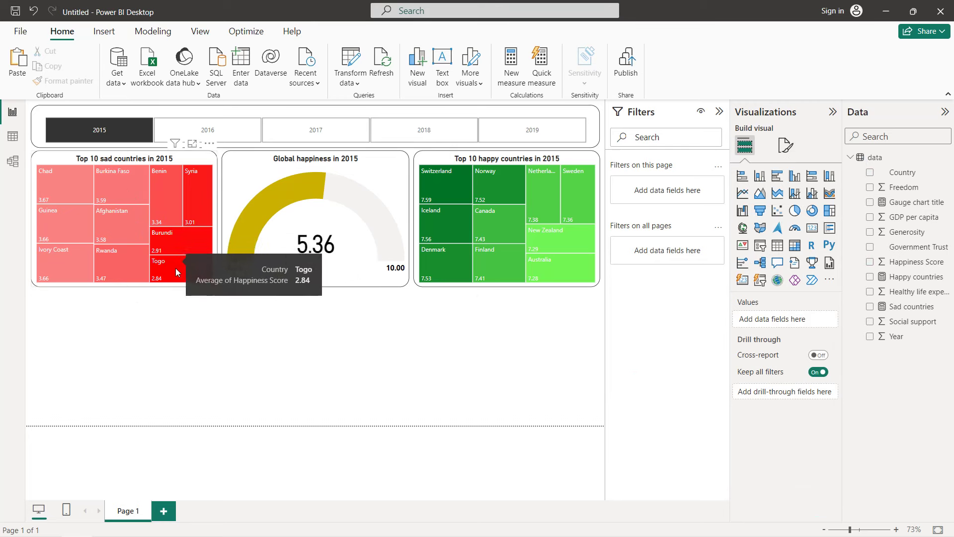
- Check the titles and visuals for 2016, 2017, 2018 and 2019 with the Year slicer, and return to 2015
{"action": "left_click", "coordinate": [206, 130]}
{"action": "left_click", "coordinate": [272, 133]}
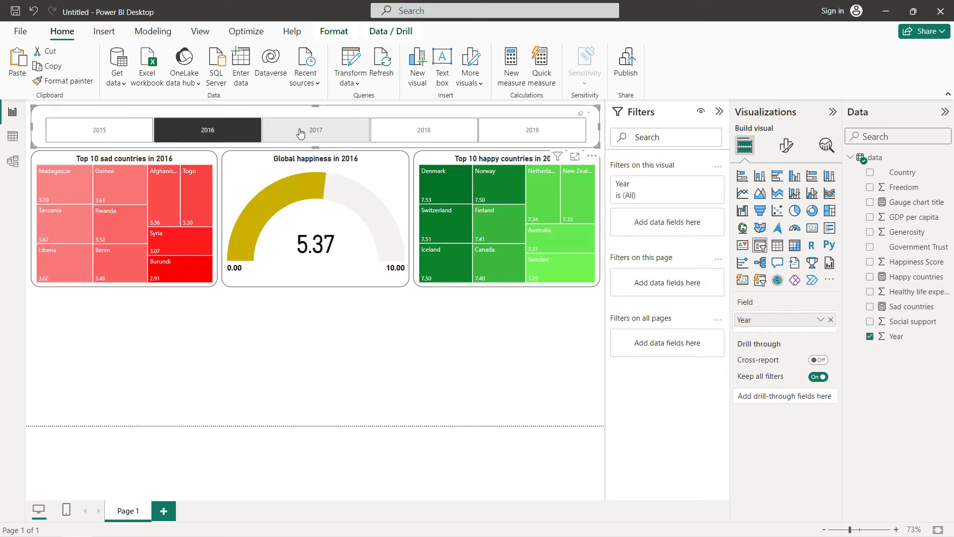
{"action": "left_click", "coordinate": [407, 131]}
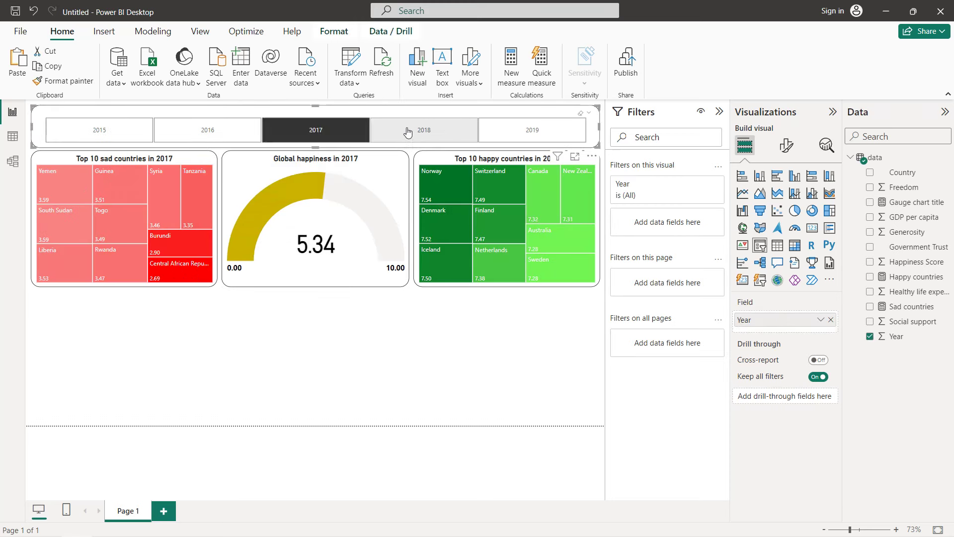
{"action": "left_click", "coordinate": [549, 130]}
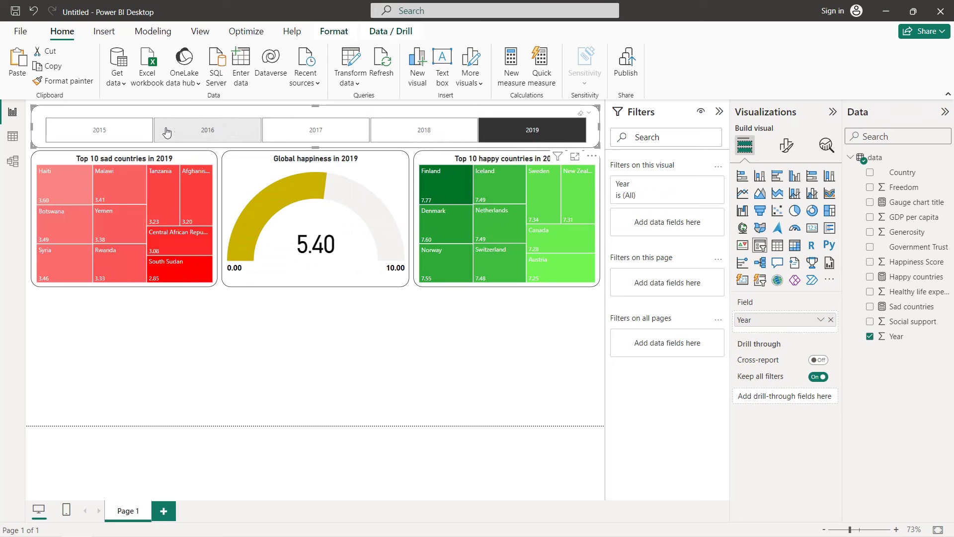
{"action": "left_click", "coordinate": [135, 129]}
{"action": "left_click", "coordinate": [204, 321]}
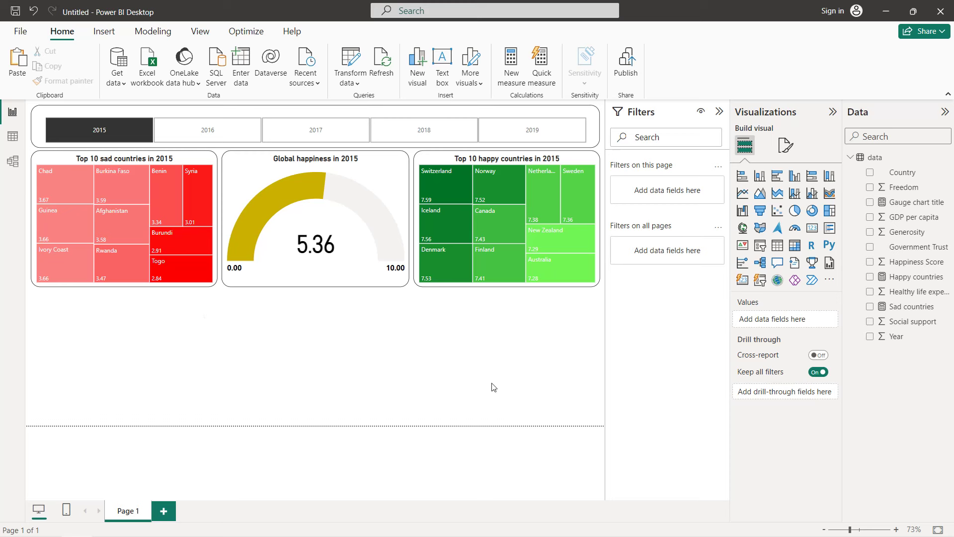
- Add a scatter chart with GDP per capita on the X axis and Happiness Score on the Y axis
{"action": "left_click", "coordinate": [776, 214]}
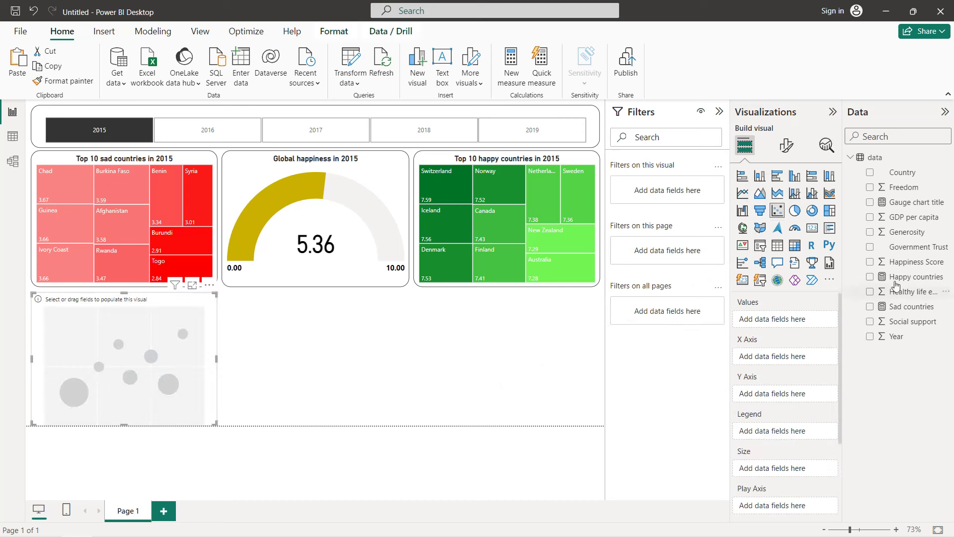
{"action": "left_click_drag", "start_coordinate": [900, 262], "coordinate": [806, 393]}
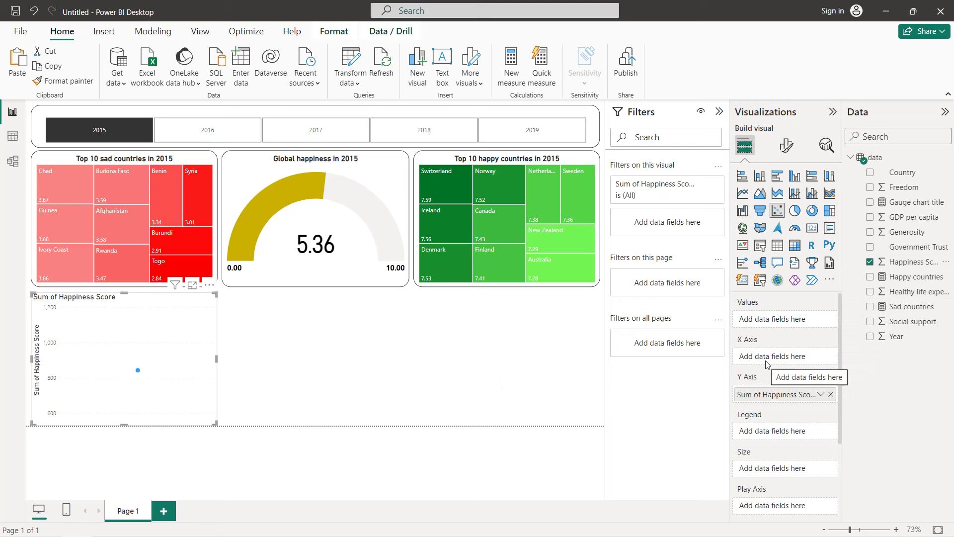
{"action": "left_click_drag", "start_coordinate": [901, 219], "coordinate": [816, 358]}
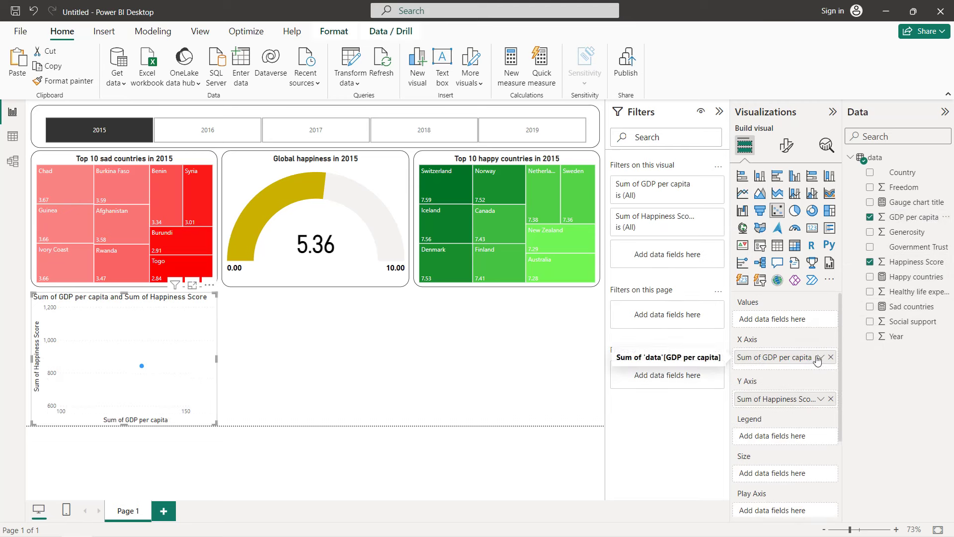
- Set both GDP per capita and Happiness Score in the scatter chart to Don't summarize
{"action": "left_click", "coordinate": [819, 358]}
{"action": "left_click", "coordinate": [880, 189]}
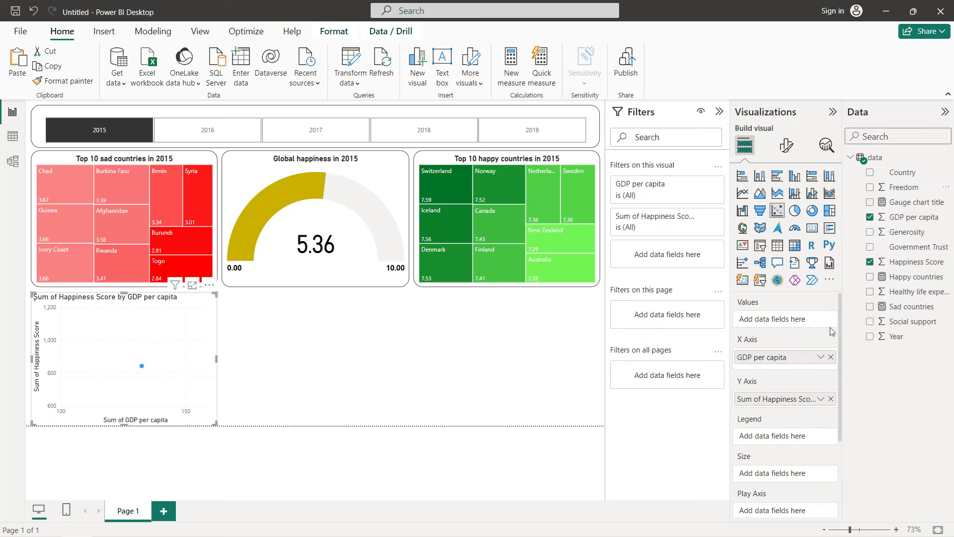
{"action": "left_click", "coordinate": [821, 399]}
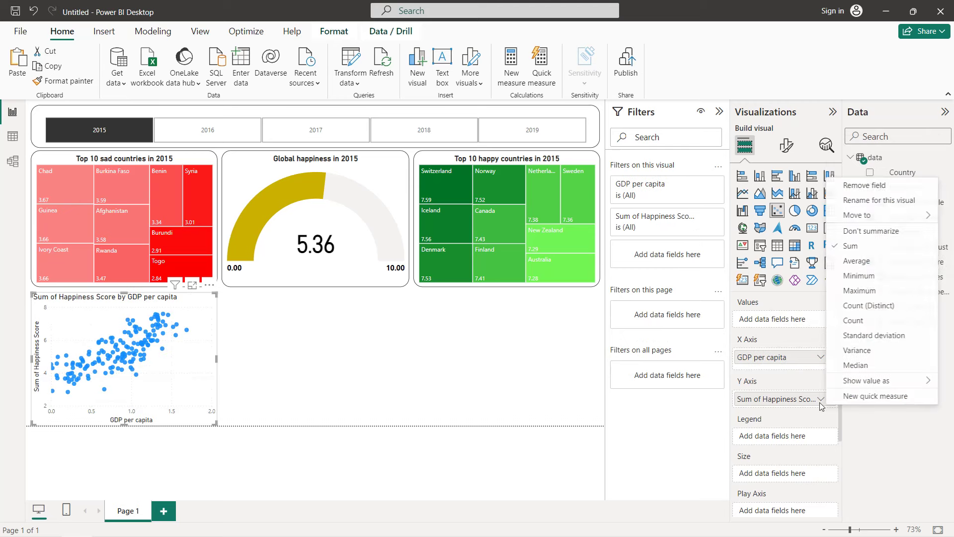
{"action": "left_click", "coordinate": [869, 233]}
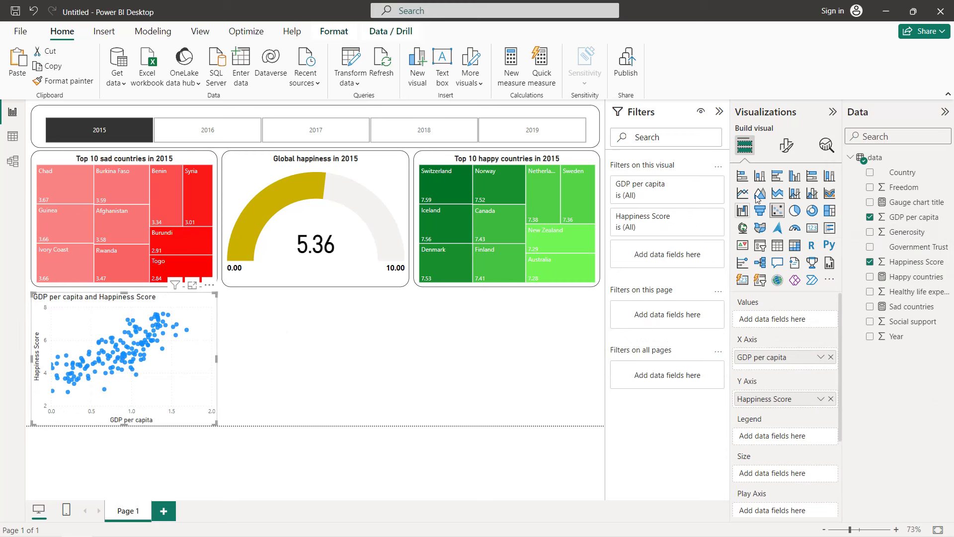
- Turn off the horizontal and vertical gridlines of the scatter chart
{"action": "left_click", "coordinate": [786, 146]}
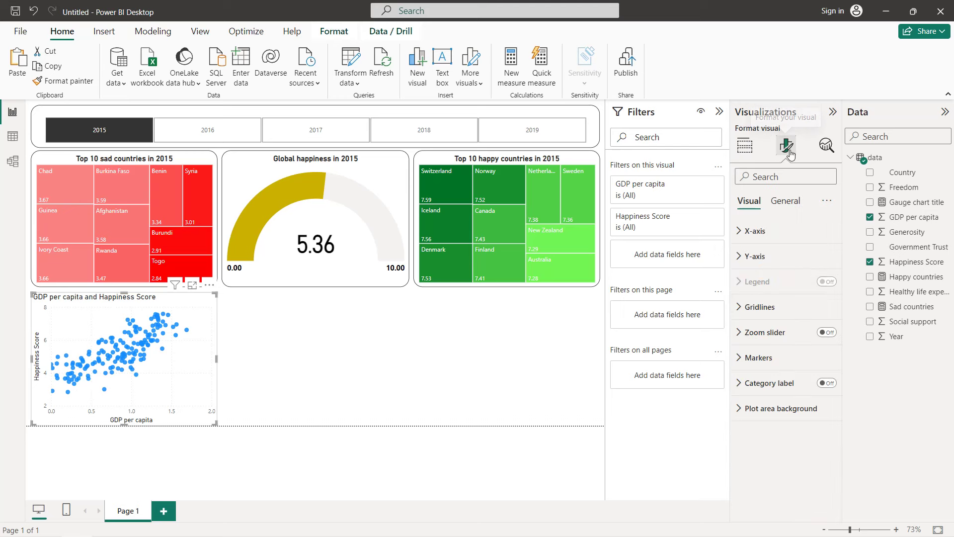
{"action": "left_click", "coordinate": [803, 308]}
{"action": "left_click", "coordinate": [815, 337]}
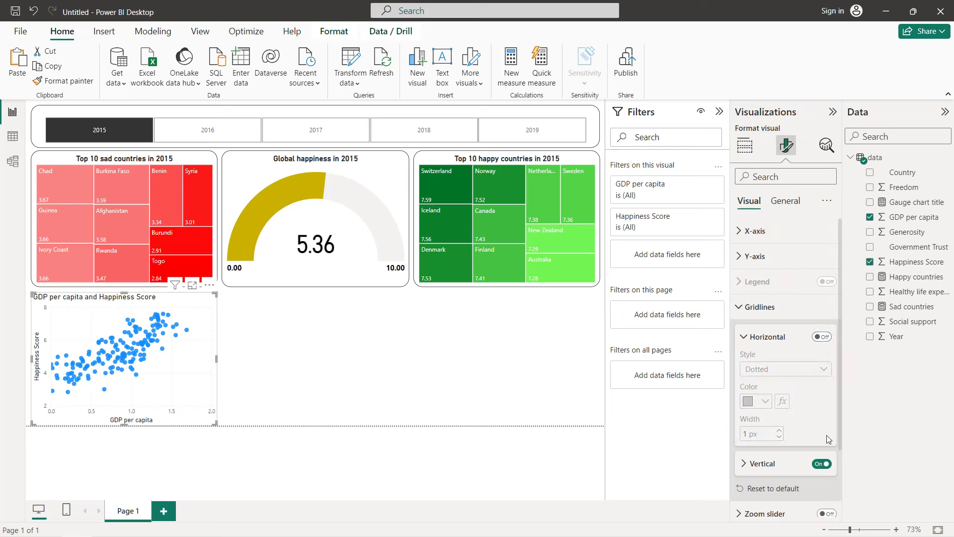
{"action": "left_click", "coordinate": [819, 464]}
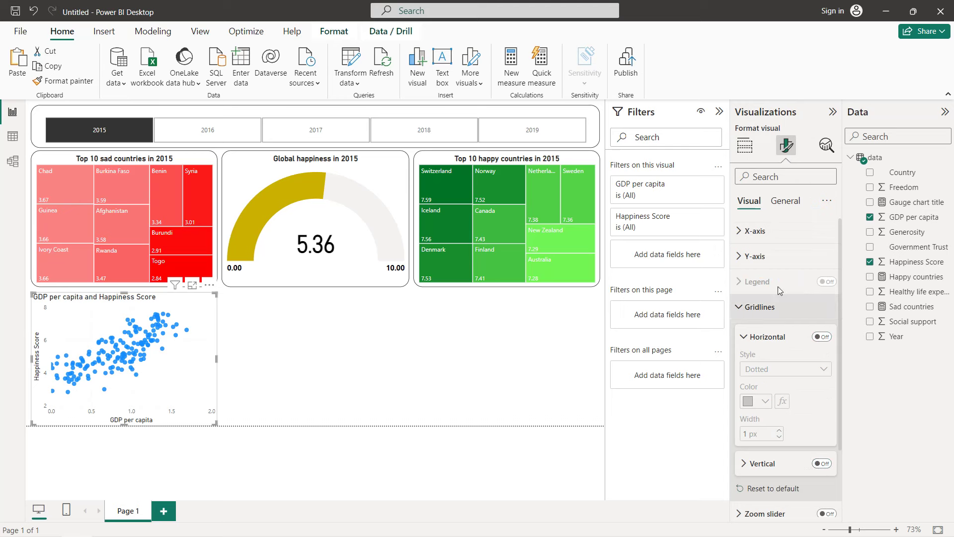
- Center the scatter chart's title and make it bold
{"action": "left_click", "coordinate": [785, 201]}
{"action": "left_click", "coordinate": [778, 258]}
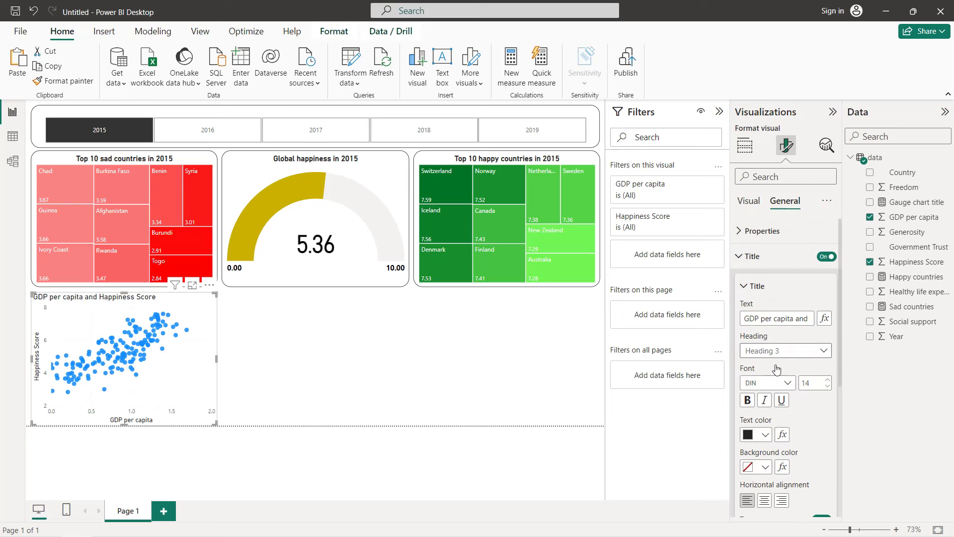
{"action": "left_click", "coordinate": [764, 500]}
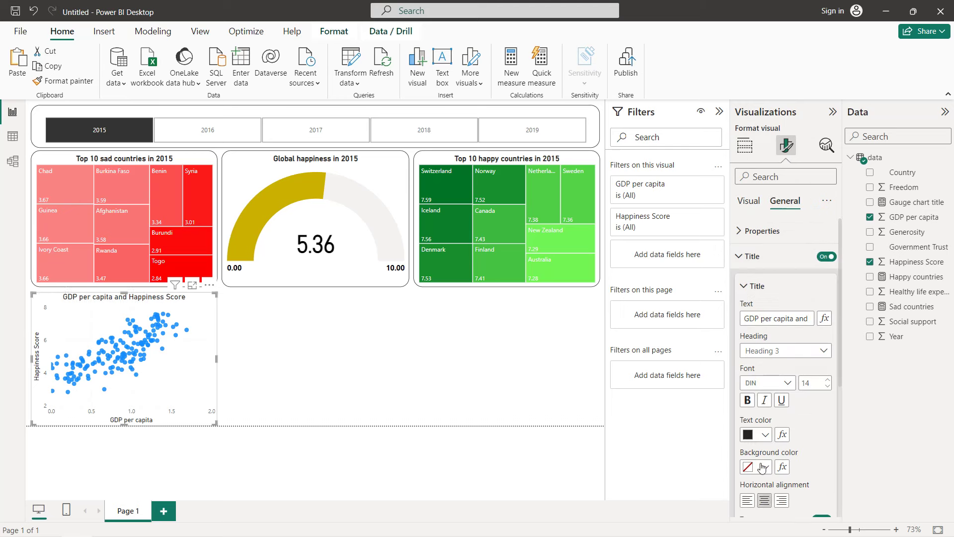
{"action": "left_click", "coordinate": [756, 405]}
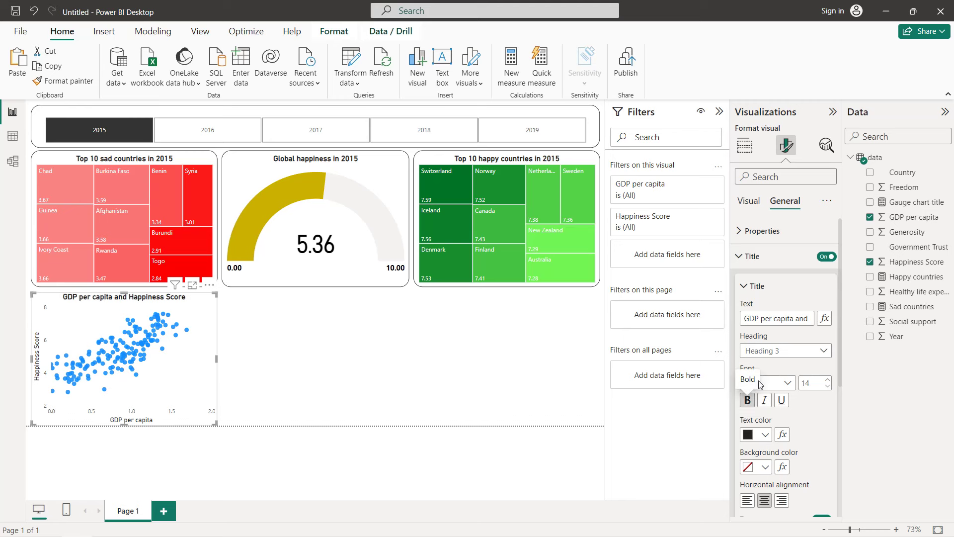
- Turn on the scatter chart's visual border and set its rounded corners to 20 px
{"action": "left_click", "coordinate": [760, 257]}
{"action": "left_click", "coordinate": [756, 281]}
{"action": "left_click", "coordinate": [821, 413]}
{"action": "left_click", "coordinate": [781, 416]}
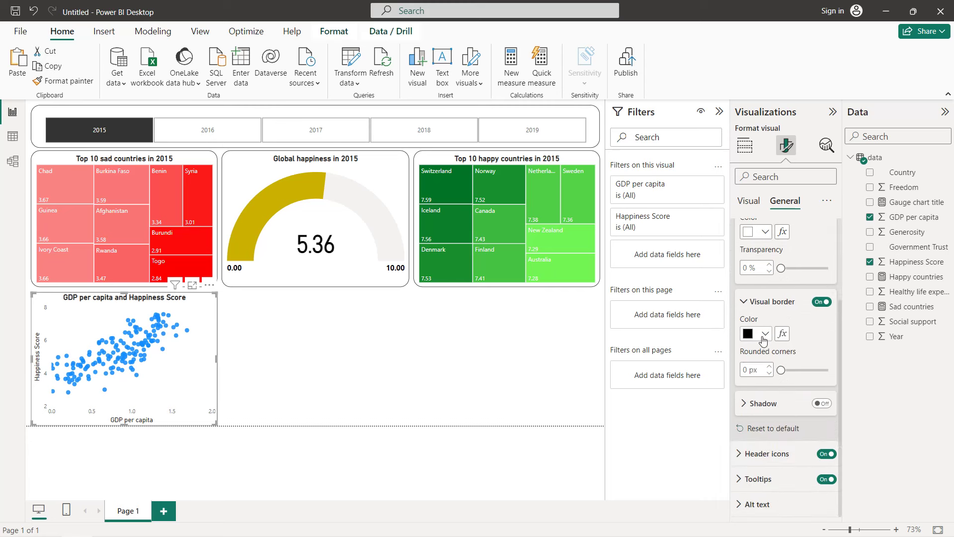
{"action": "left_click", "coordinate": [749, 369]}
{"action": "type", "text": "20"}
{"action": "key", "text": "Return"}
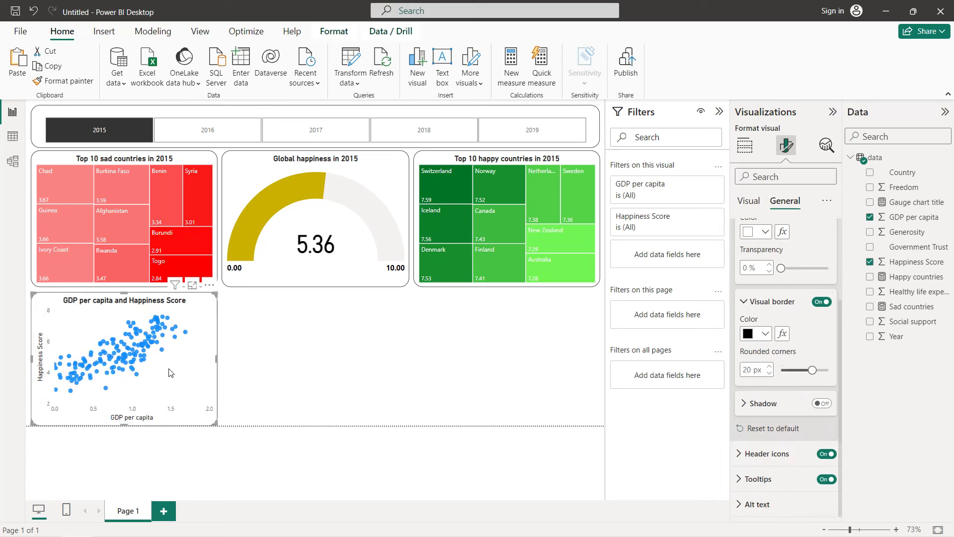
- Make the scatter chart's X-axis values bold and black, and make the X-axis title bold
{"action": "left_click", "coordinate": [749, 201]}
{"action": "left_click", "coordinate": [755, 228]}
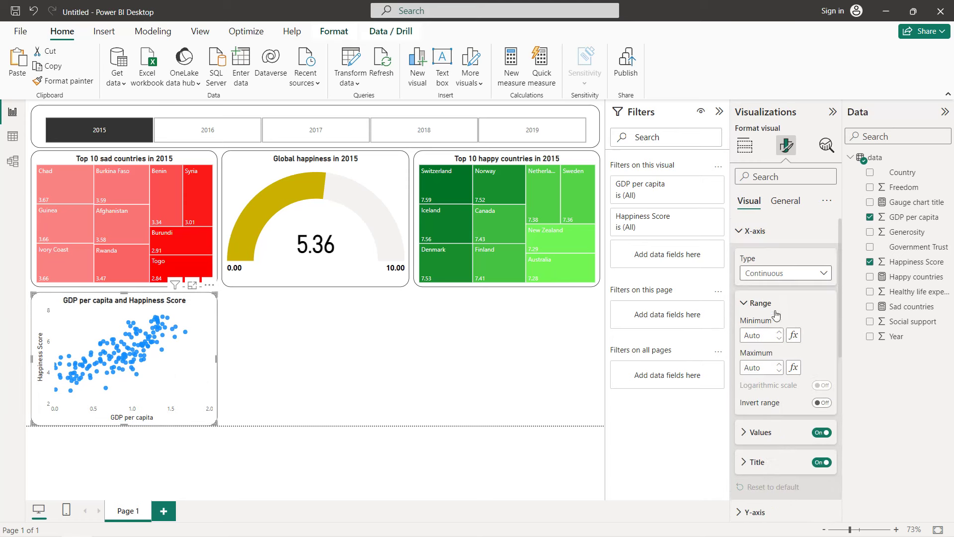
{"action": "left_click", "coordinate": [776, 432]}
{"action": "scroll", "coordinate": [773, 388], "scroll_direction": "down", "scroll_amount": 3}
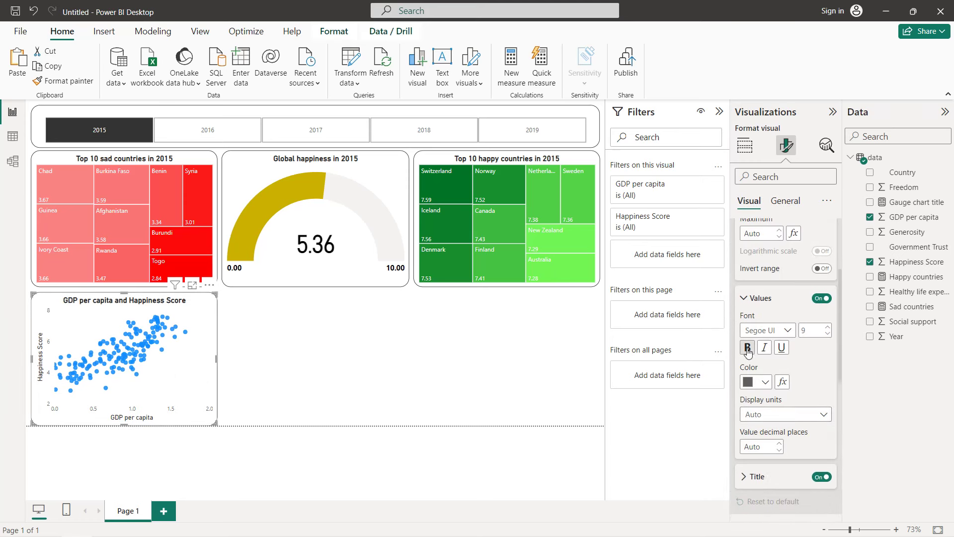
{"action": "left_click", "coordinate": [771, 385]}
{"action": "left_click", "coordinate": [760, 328]}
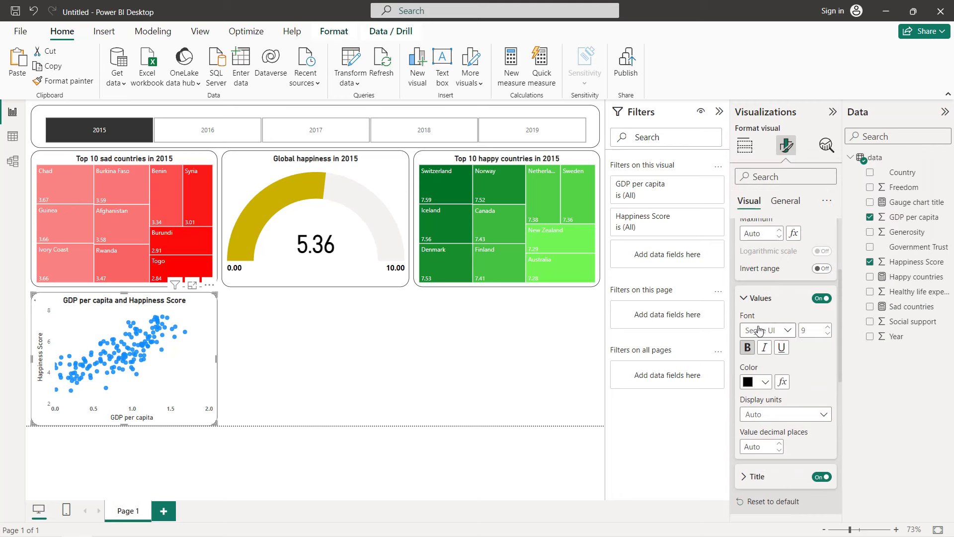
{"action": "scroll", "coordinate": [759, 336], "scroll_direction": "down", "scroll_amount": 3}
{"action": "left_click", "coordinate": [759, 341]}
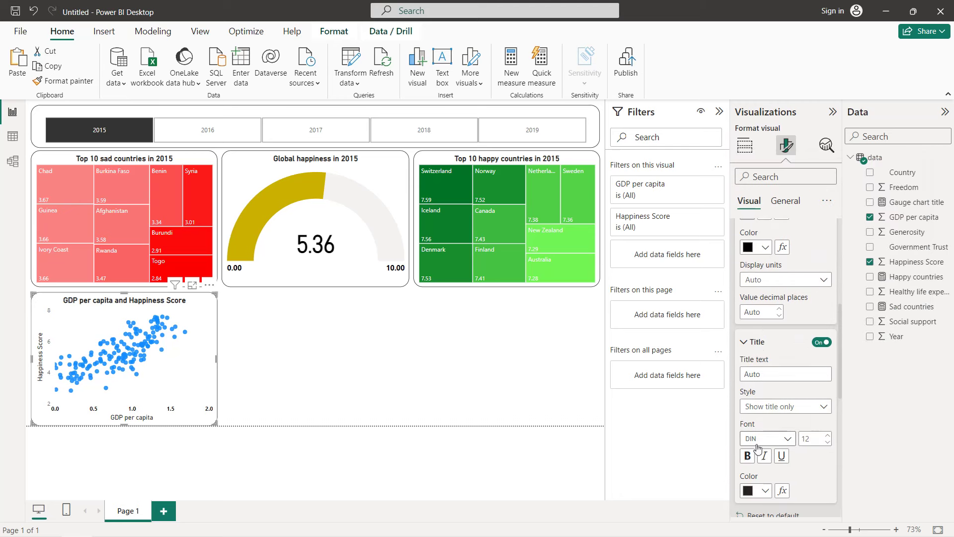
{"action": "scroll", "coordinate": [774, 392], "scroll_direction": "down", "scroll_amount": 6}
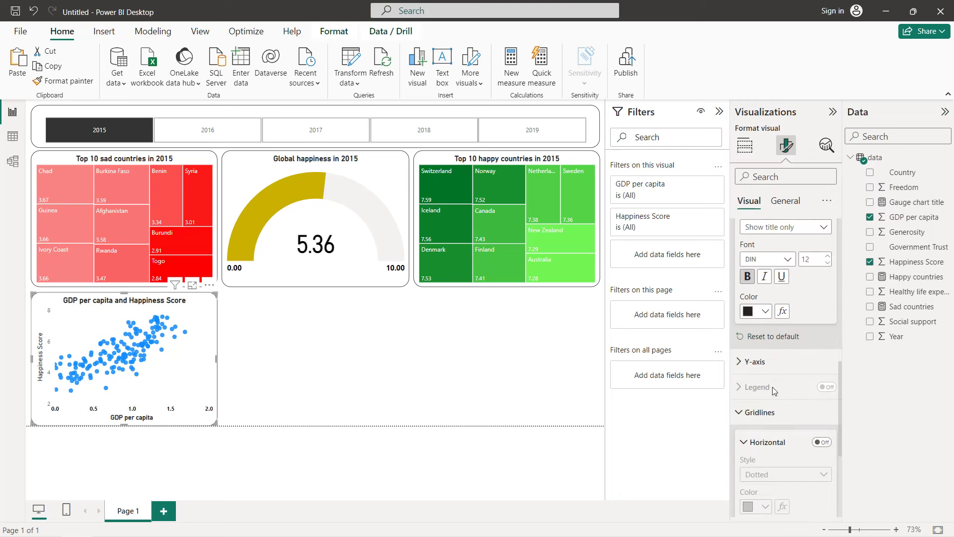
- Format the scatter chart's Y-axis values as bold and black, and color the bold Y-axis title black
{"action": "left_click", "coordinate": [769, 276]}
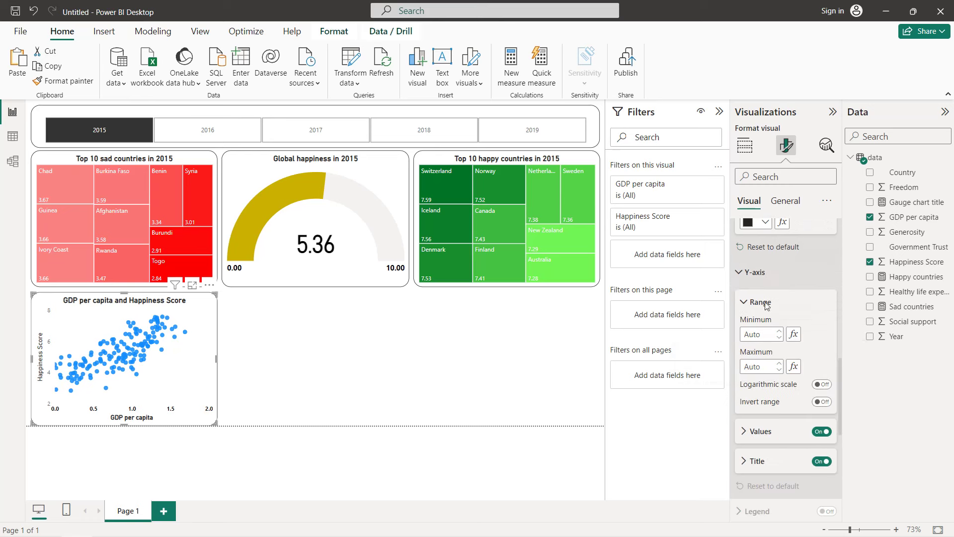
{"action": "left_click", "coordinate": [760, 430]}
{"action": "scroll", "coordinate": [761, 397], "scroll_direction": "down", "scroll_amount": 2}
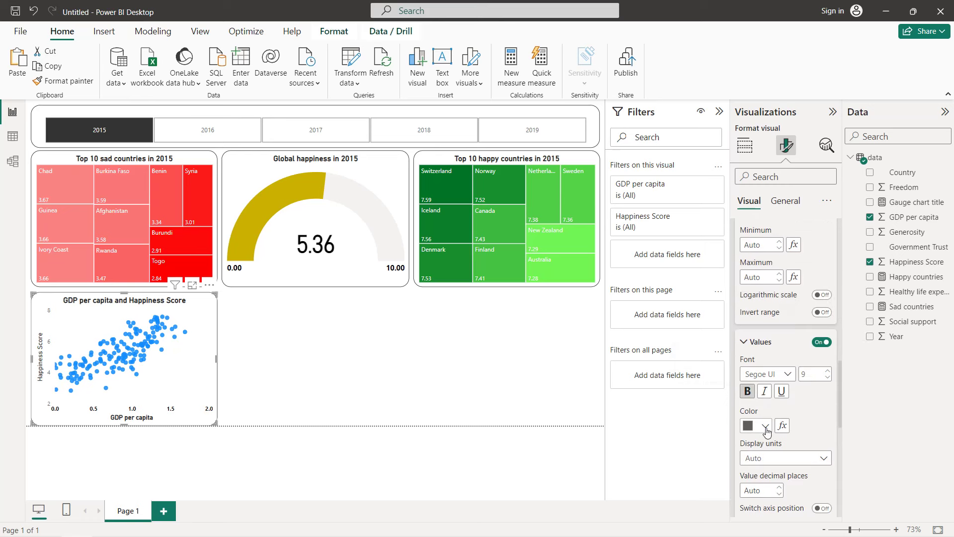
{"action": "left_click", "coordinate": [764, 426]}
{"action": "left_click", "coordinate": [756, 372]}
{"action": "scroll", "coordinate": [765, 399], "scroll_direction": "down", "scroll_amount": 5}
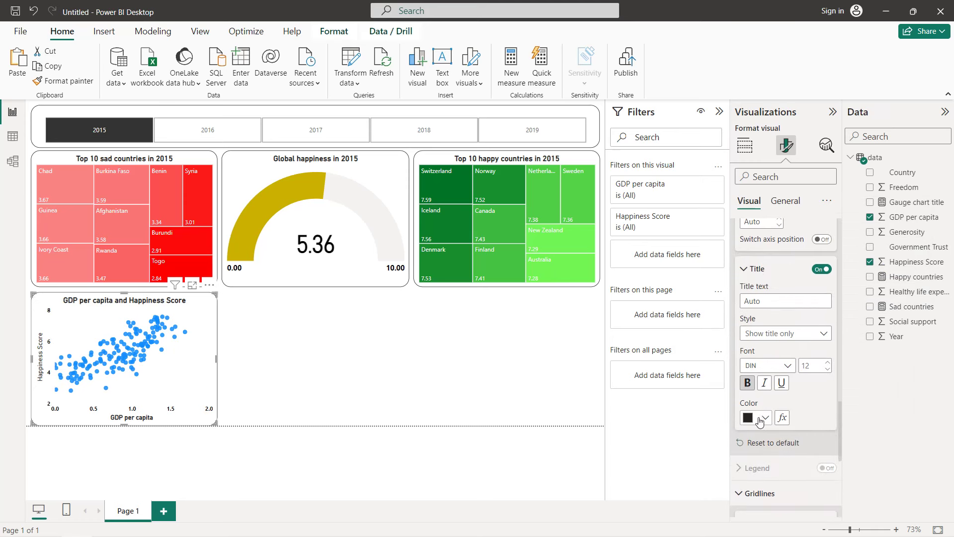
{"action": "left_click", "coordinate": [760, 419]}
{"action": "left_click", "coordinate": [756, 363]}
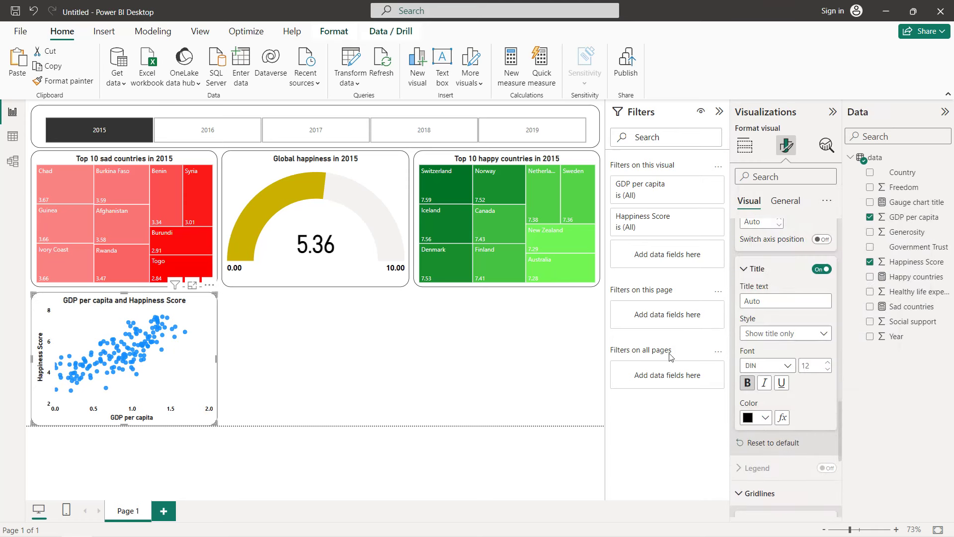
- Nudge the scatter chart up slightly, closer to the sad countries treemap above it
{"action": "mouse_move", "coordinate": [97, 327]}
{"action": "left_mouse_down"}
{"action": "mouse_move", "coordinate": [104, 323]}
{"action": "mouse_move", "coordinate": [94, 330]}
{"action": "left_mouse_up"}
{"action": "key", "text": "Up"}
{"action": "key", "text": "Up"}
{"action": "key", "text": "Up"}
{"action": "key", "text": "Up"}
{"action": "key", "text": "Up"}
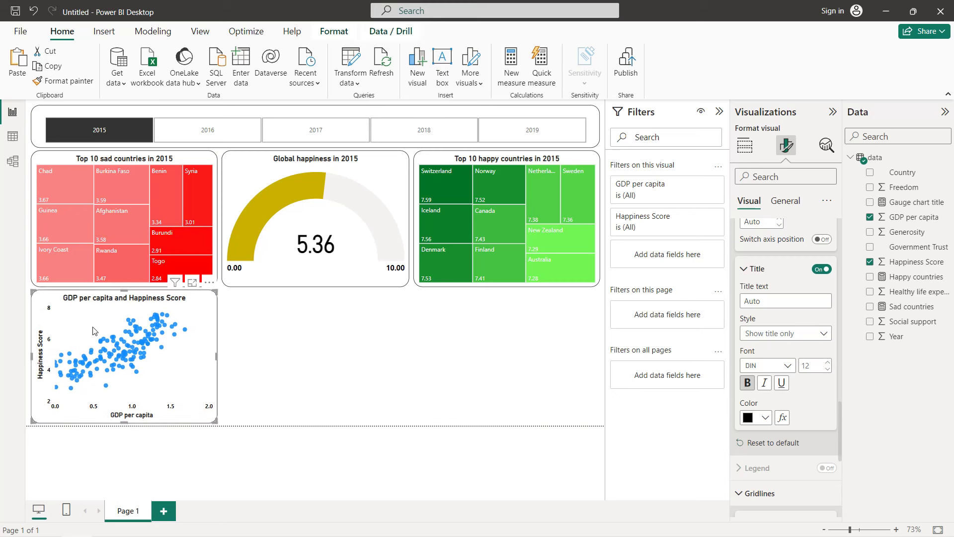
{"action": "left_click", "coordinate": [787, 201]}
{"action": "scroll", "coordinate": [786, 276], "scroll_direction": "up", "scroll_amount": 3}
{"action": "scroll", "coordinate": [787, 276], "scroll_direction": "down", "scroll_amount": 3}
{"action": "scroll", "coordinate": [776, 371], "scroll_direction": "up", "scroll_amount": 3}
{"action": "left_click", "coordinate": [761, 269]}
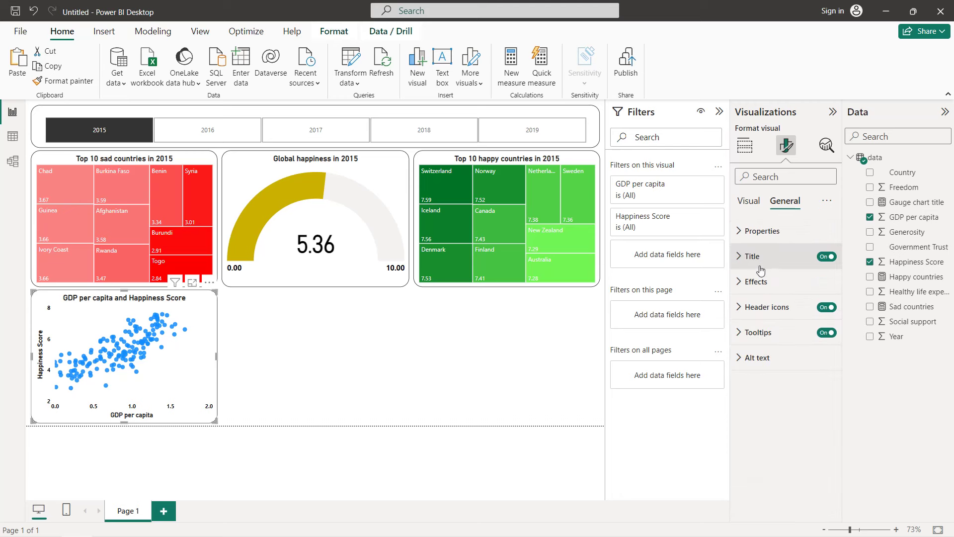
- Set up a gradient for the scatter markers' default color based on Happiness Score, with red #F34B4B for the lowest value
{"action": "left_click", "coordinate": [750, 202]}
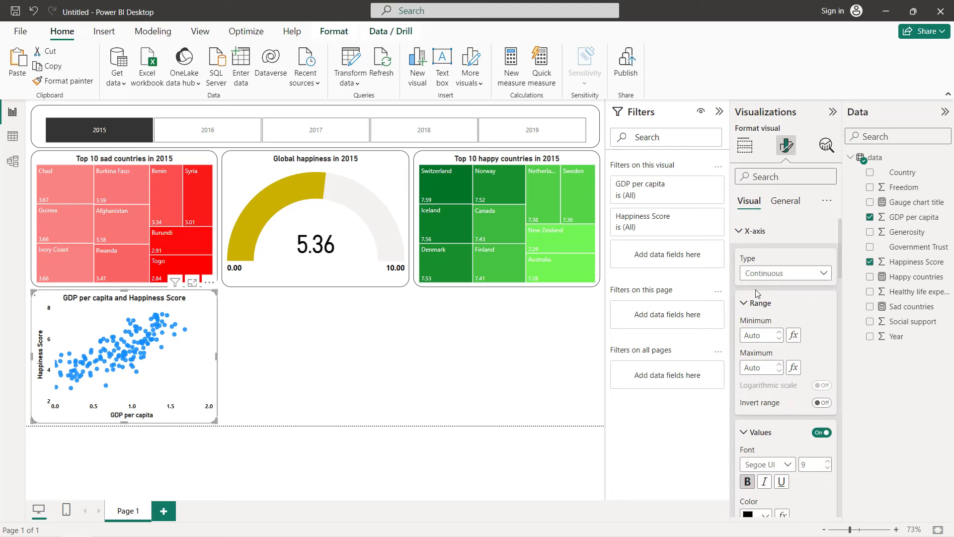
{"action": "scroll", "coordinate": [756, 302], "scroll_direction": "down", "scroll_amount": 10}
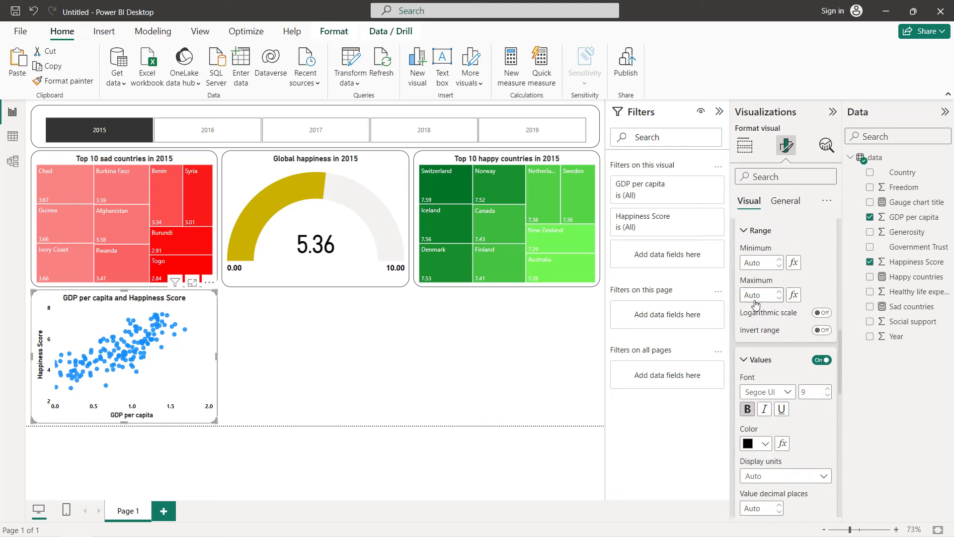
{"action": "scroll", "coordinate": [757, 306], "scroll_direction": "down", "scroll_amount": 5}
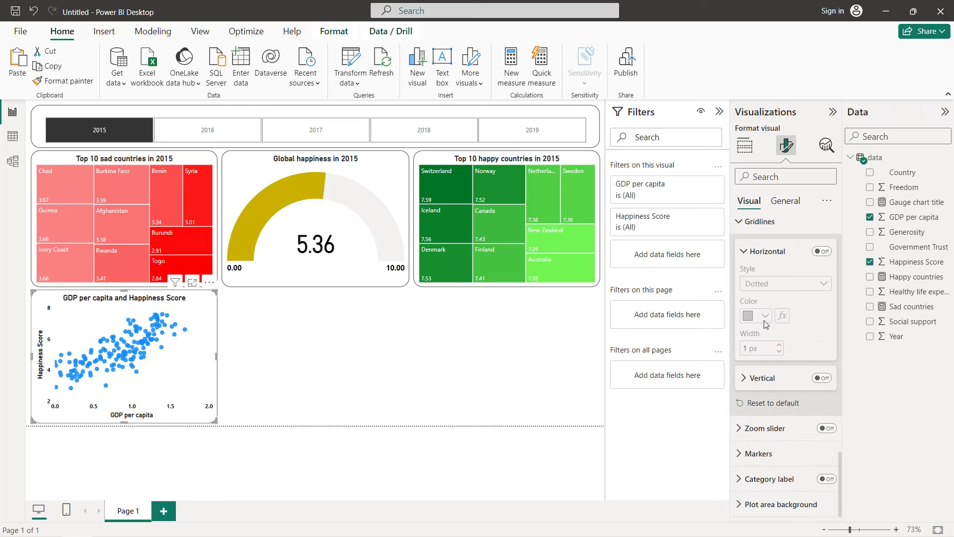
{"action": "left_click", "coordinate": [763, 447]}
{"action": "scroll", "coordinate": [775, 428], "scroll_direction": "down", "scroll_amount": 2}
{"action": "left_click", "coordinate": [778, 404]}
{"action": "scroll", "coordinate": [779, 400], "scroll_direction": "down", "scroll_amount": 2}
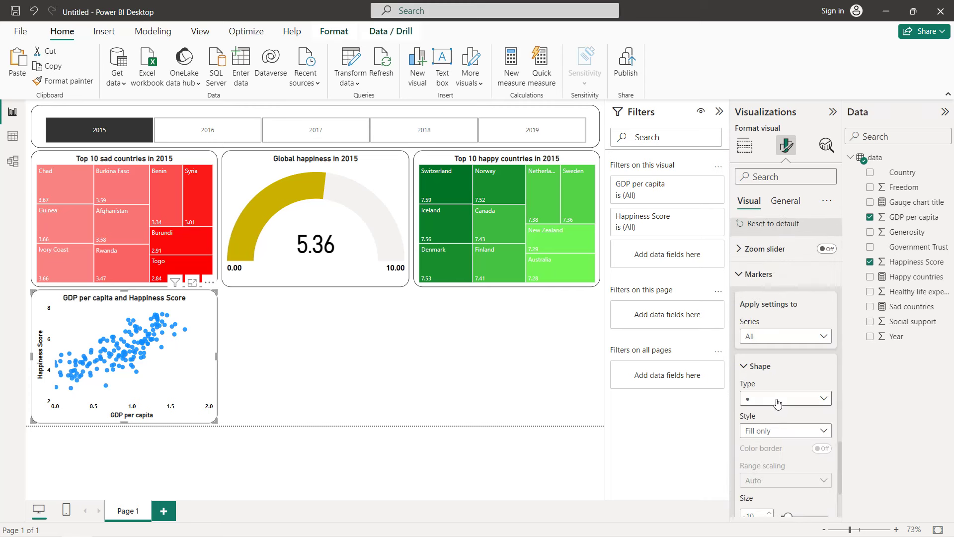
{"action": "left_click", "coordinate": [760, 427]}
{"action": "scroll", "coordinate": [764, 416], "scroll_direction": "down", "scroll_amount": 2}
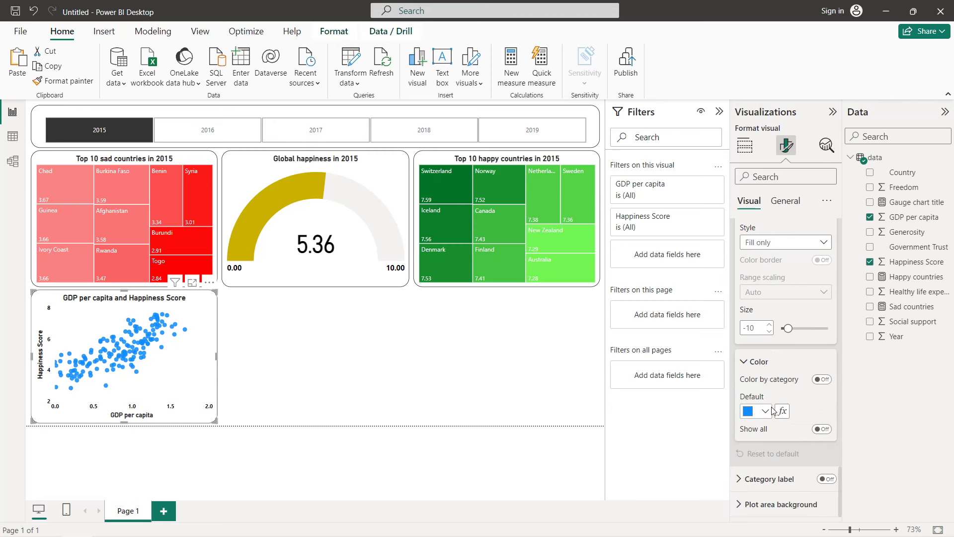
{"action": "left_click", "coordinate": [782, 412]}
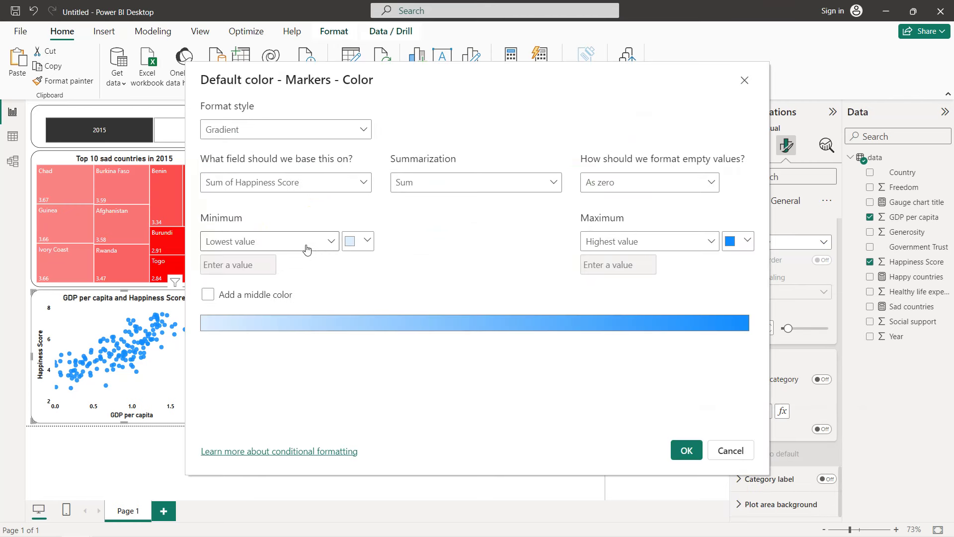
{"action": "left_click", "coordinate": [350, 241]}
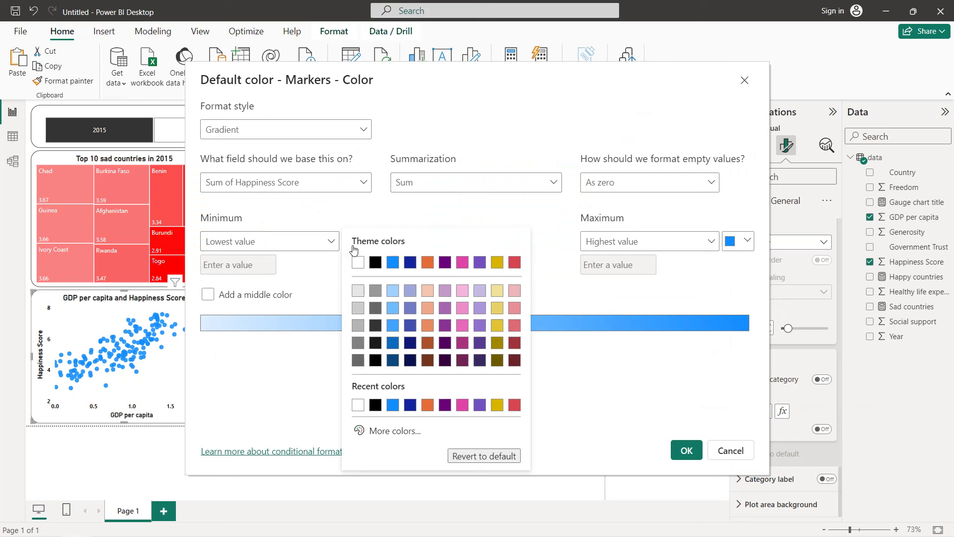
{"action": "left_click", "coordinate": [379, 432]}
{"action": "left_click", "coordinate": [465, 245]}
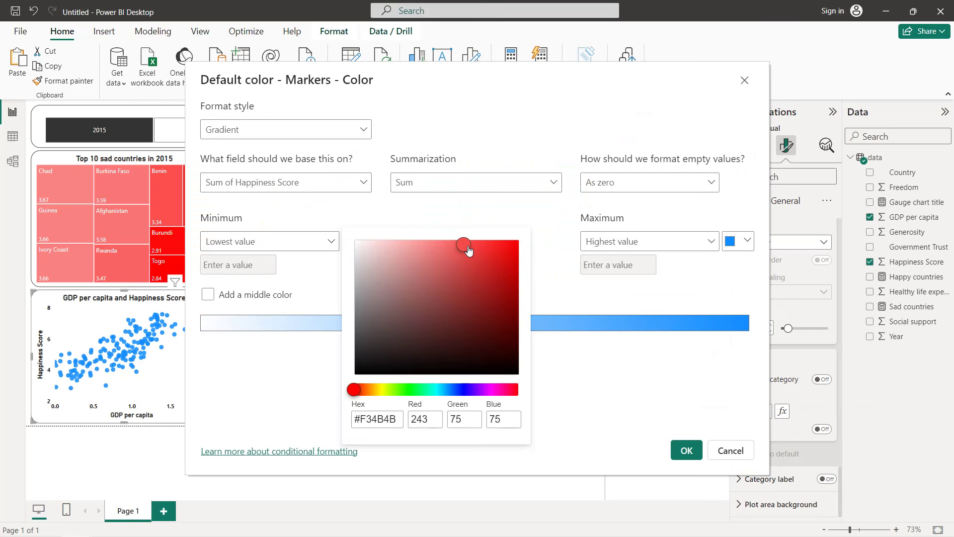
{"action": "left_click", "coordinate": [479, 213]}
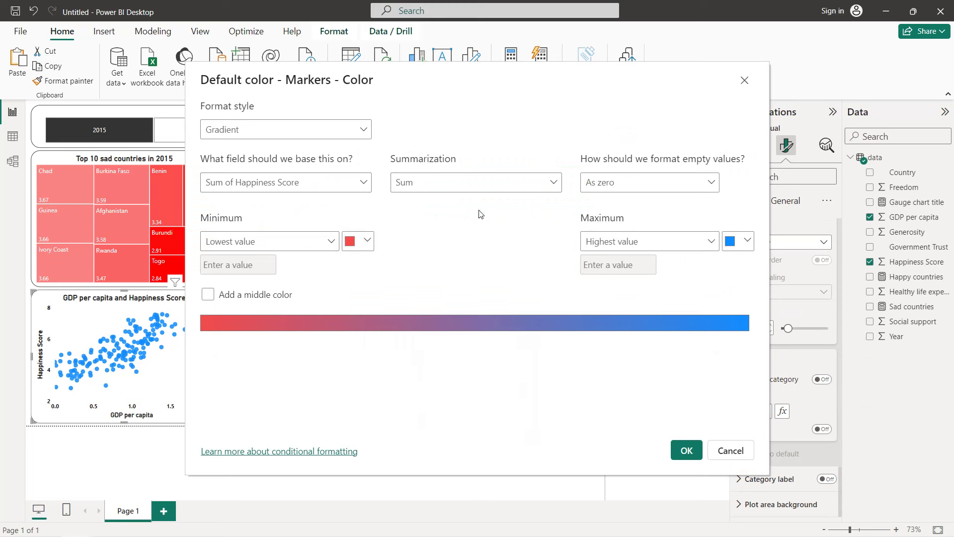
- Add a middle color to the marker gradient, set the highest value's color to green, and apply the conditional formatting
{"action": "left_click", "coordinate": [209, 295]}
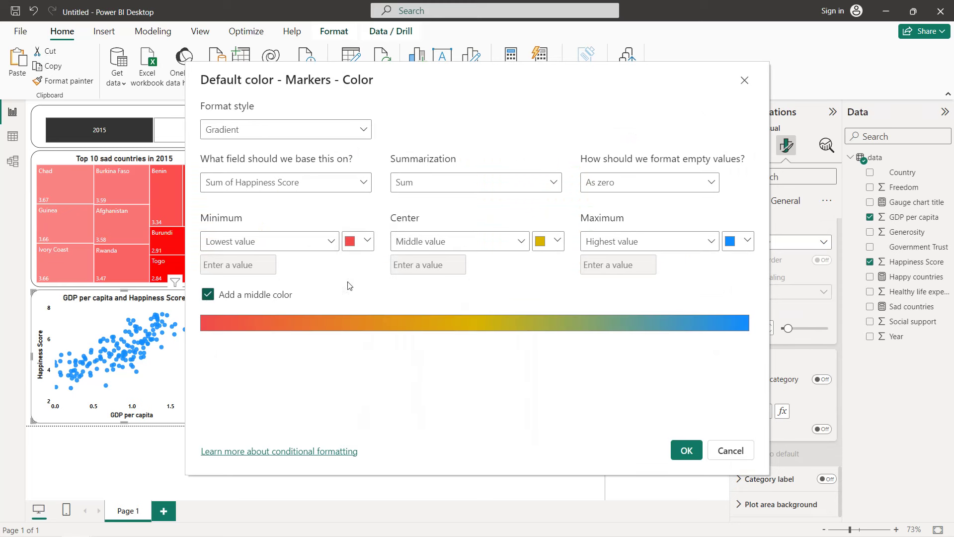
{"action": "left_click", "coordinate": [727, 242]}
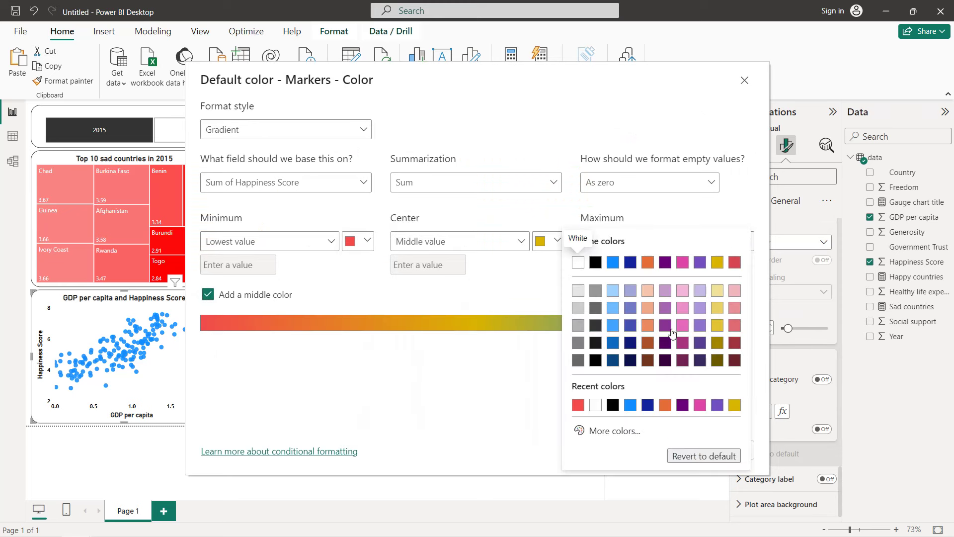
{"action": "left_click", "coordinate": [598, 432]}
{"action": "left_click", "coordinate": [641, 392]}
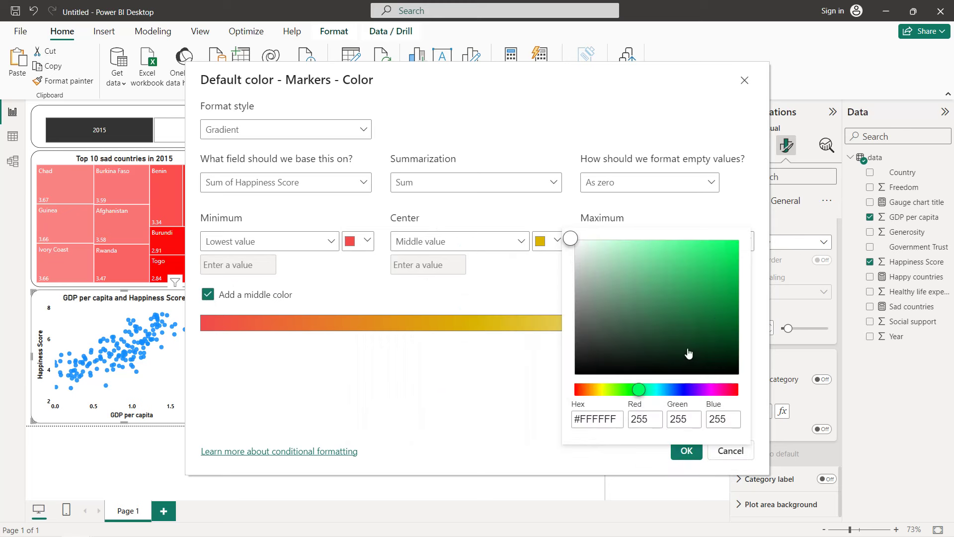
{"action": "left_click", "coordinate": [734, 296]}
{"action": "left_click", "coordinate": [491, 373]}
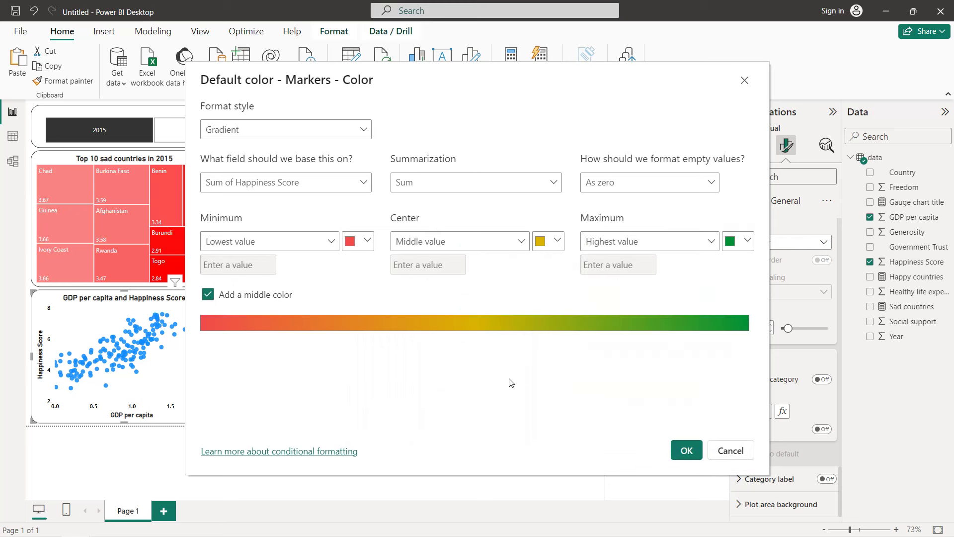
{"action": "left_click", "coordinate": [674, 457]}
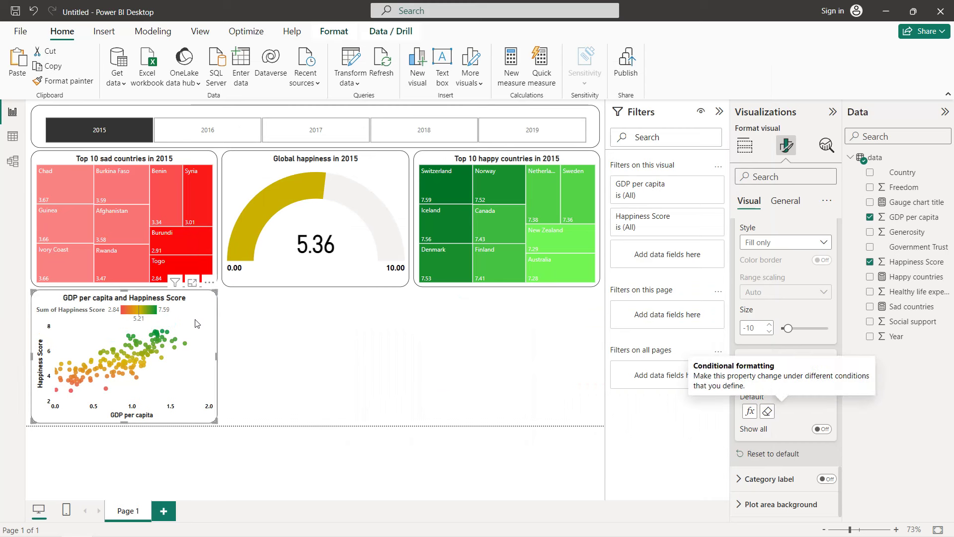
- Turn off the legend of the GDP per capita scatter chart
{"action": "left_click", "coordinate": [785, 201]}
{"action": "left_click", "coordinate": [750, 231]}
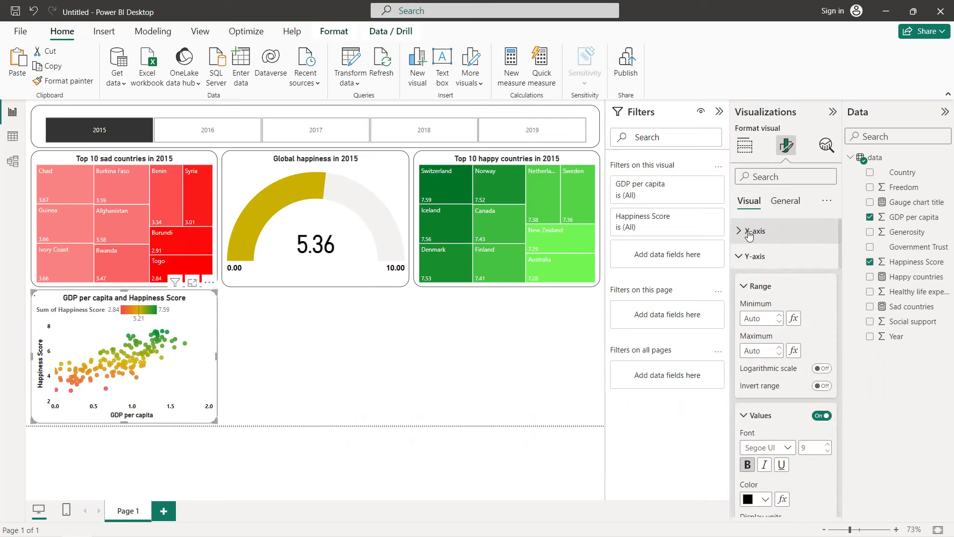
{"action": "left_click", "coordinate": [750, 256]}
{"action": "left_click", "coordinate": [827, 282]}
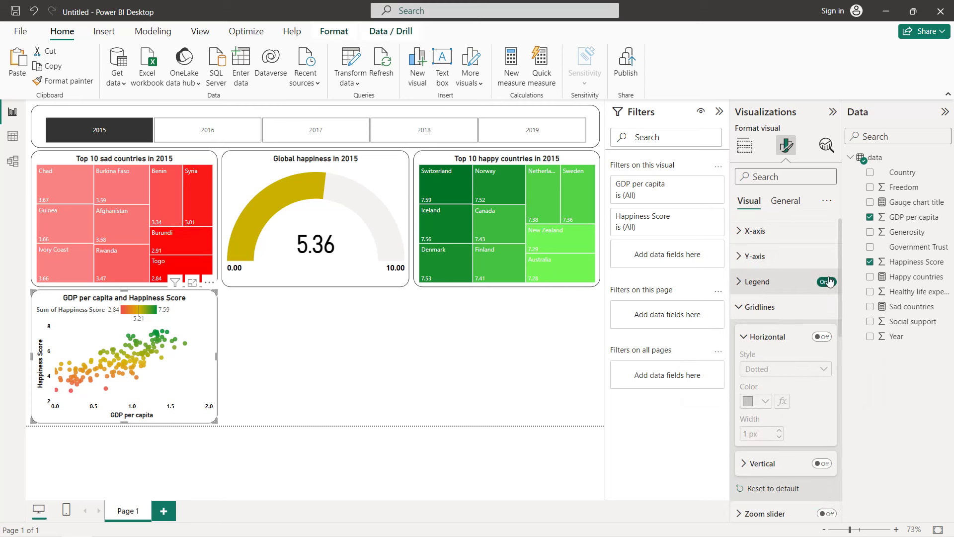
- Duplicate the GDP per capita scatter chart twice, placing the copies in the same row beneath the gauge and the happy countries treemap
{"action": "left_click", "coordinate": [296, 309]}
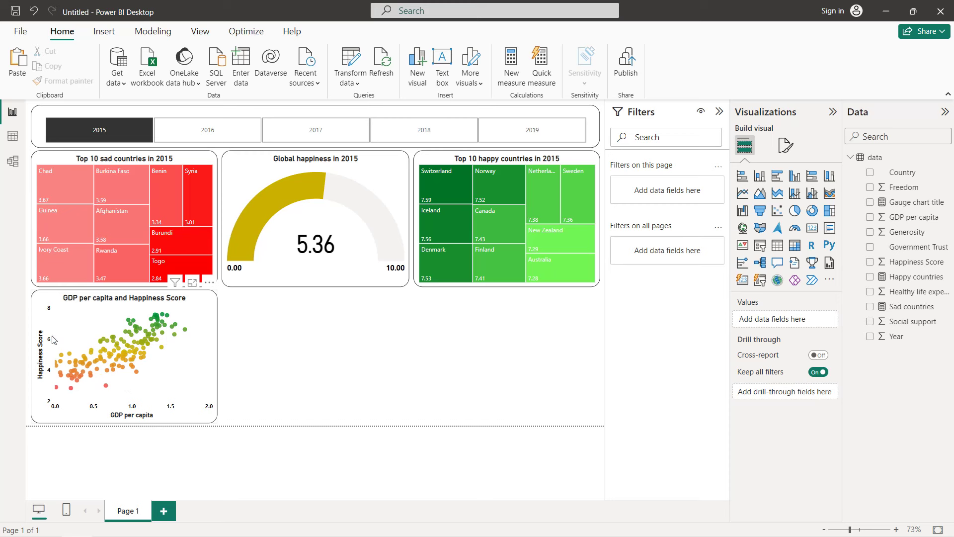
{"action": "left_click", "coordinate": [96, 325]}
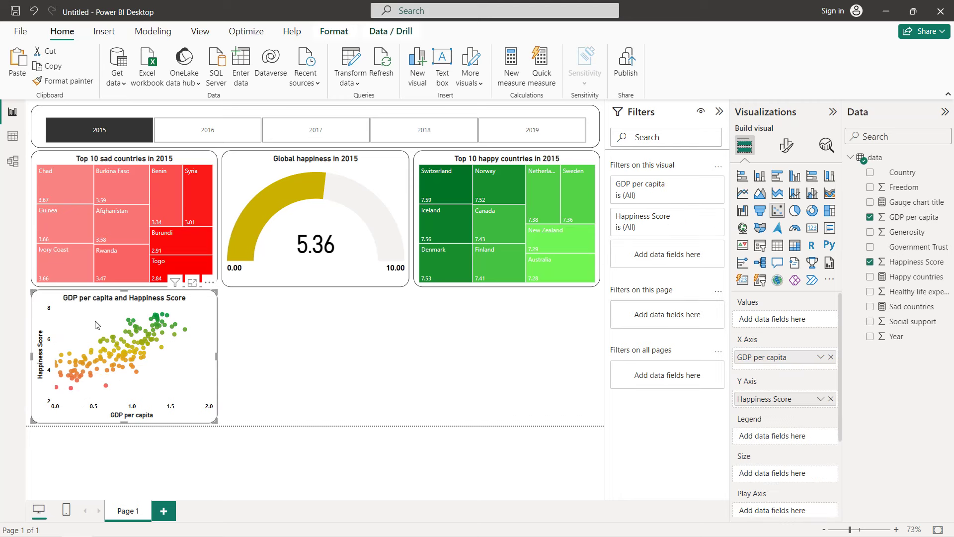
{"action": "key", "text": "ctrl+c"}
{"action": "key", "text": "ctrl+v"}
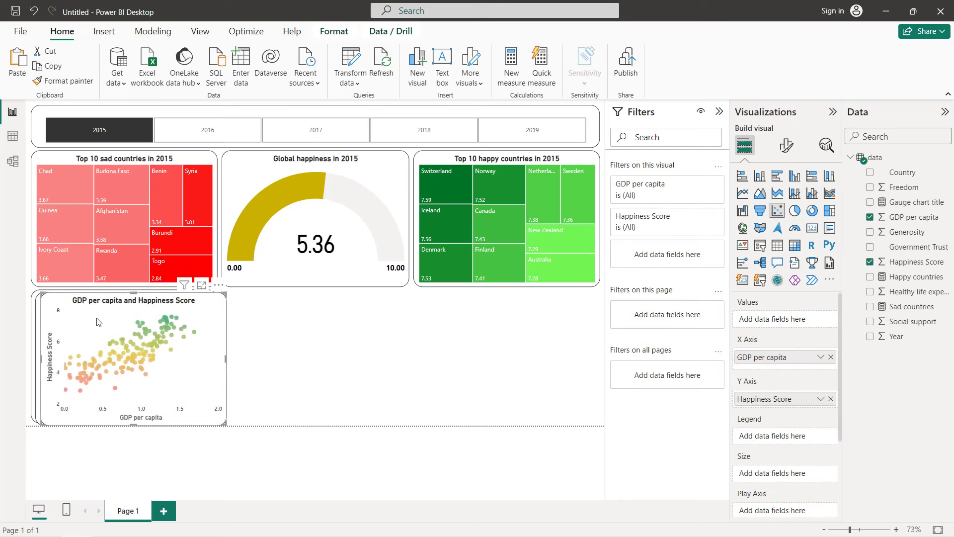
{"action": "left_click_drag", "start_coordinate": [95, 325], "coordinate": [318, 321]}
{"action": "key", "text": "ctrl+v"}
{"action": "left_click_drag", "start_coordinate": [219, 358], "coordinate": [222, 358]}
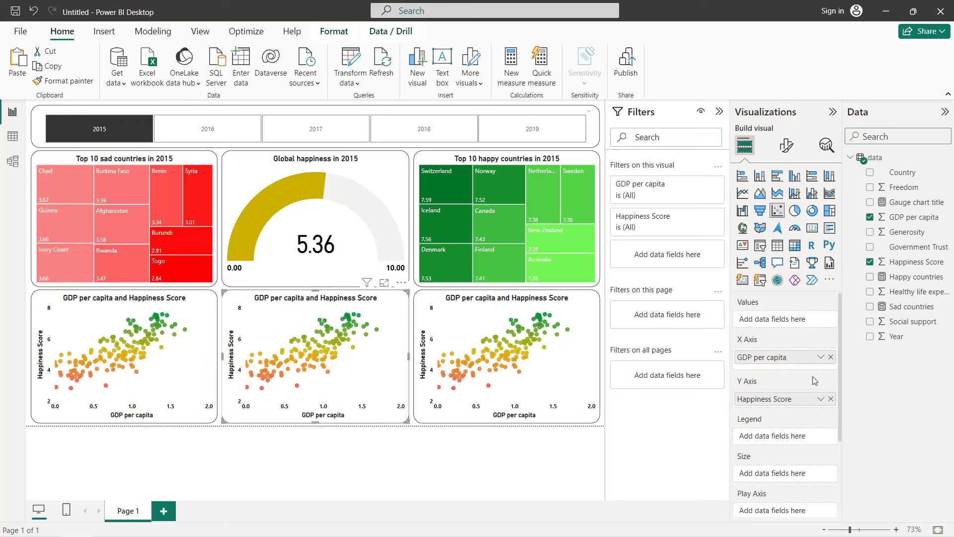
- Replace GDP per capita with Freedom, not summarized, on the X axis of the middle scatter chart
{"action": "left_click", "coordinate": [831, 356]}
{"action": "left_click", "coordinate": [870, 187]}
{"action": "left_click", "coordinate": [819, 357]}
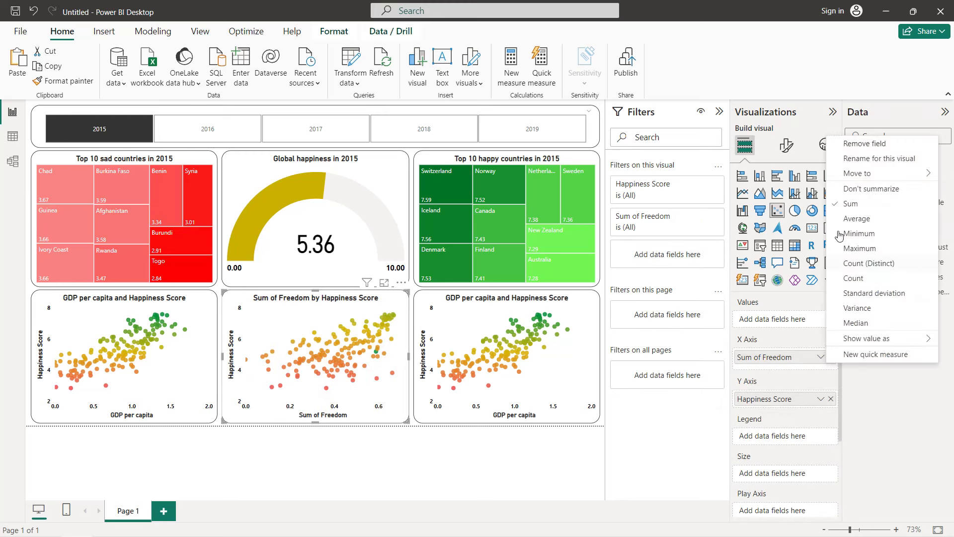
{"action": "left_click", "coordinate": [850, 188]}
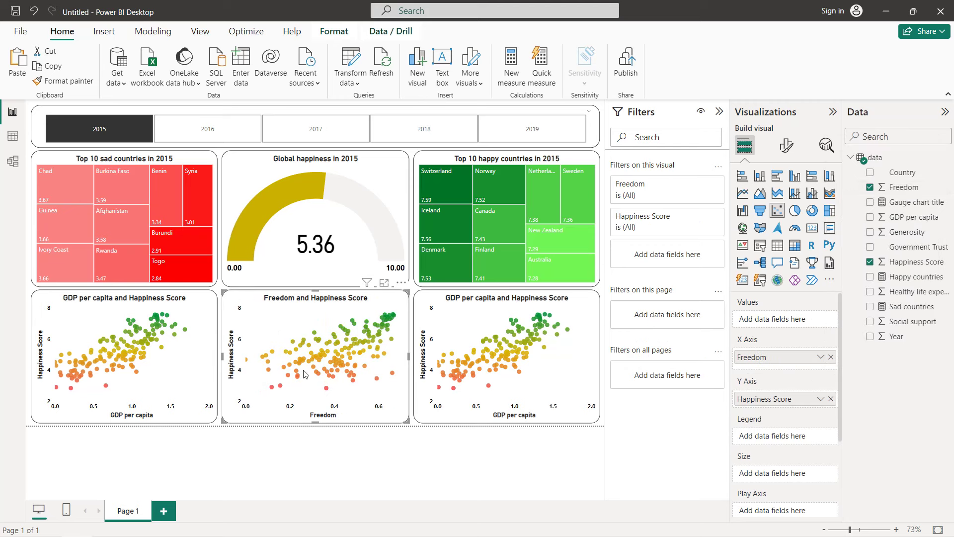
- Replace GDP per capita with Healthy life expectancy, not summarized, on the X axis of the scatter chart beneath the happy countries treemap
{"action": "left_click", "coordinate": [480, 308]}
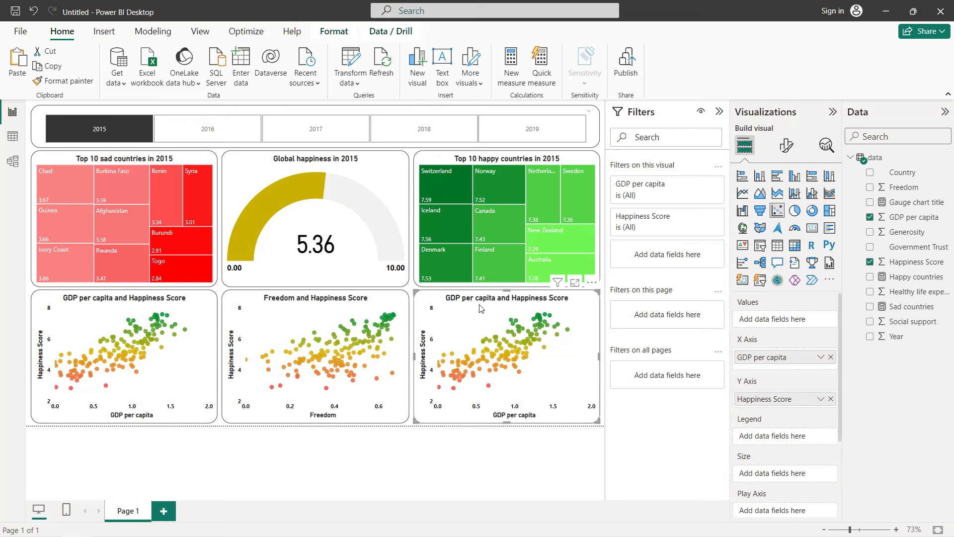
{"action": "left_click", "coordinate": [831, 357]}
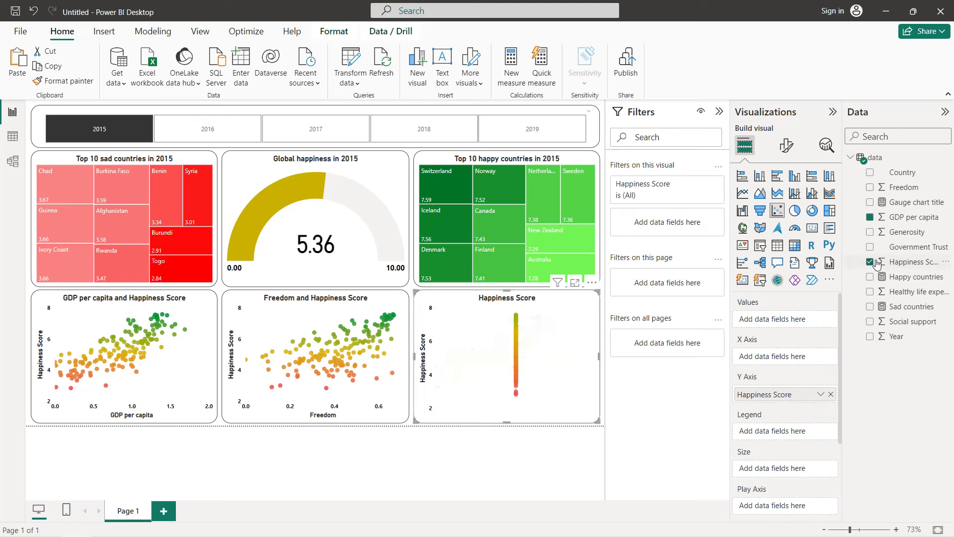
{"action": "left_click", "coordinate": [869, 294]}
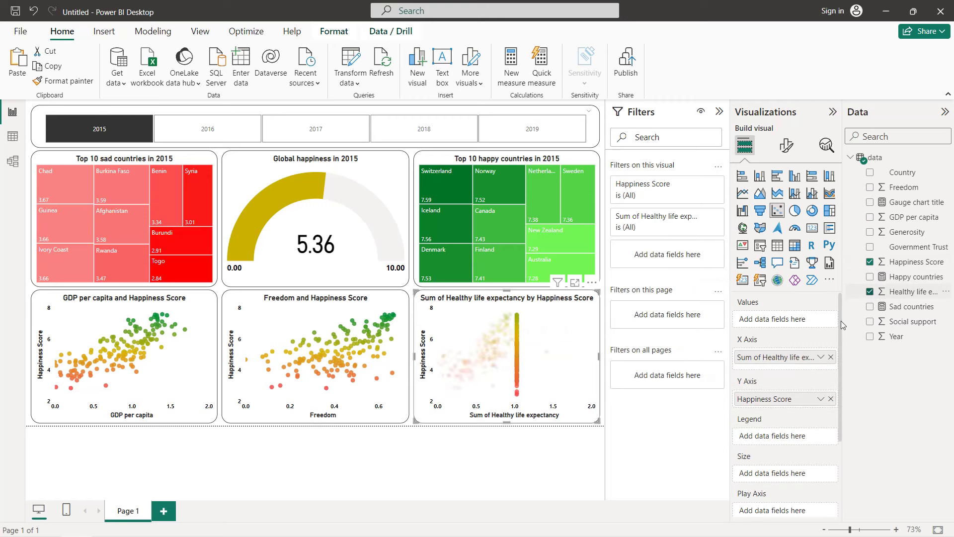
{"action": "left_click", "coordinate": [821, 357]}
{"action": "left_click", "coordinate": [870, 189]}
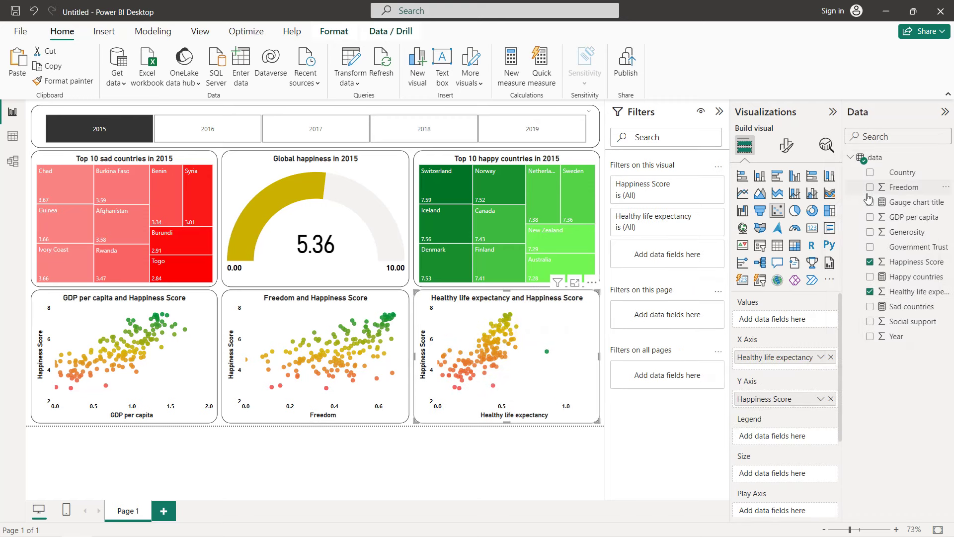
{"action": "left_click", "coordinate": [410, 428]}
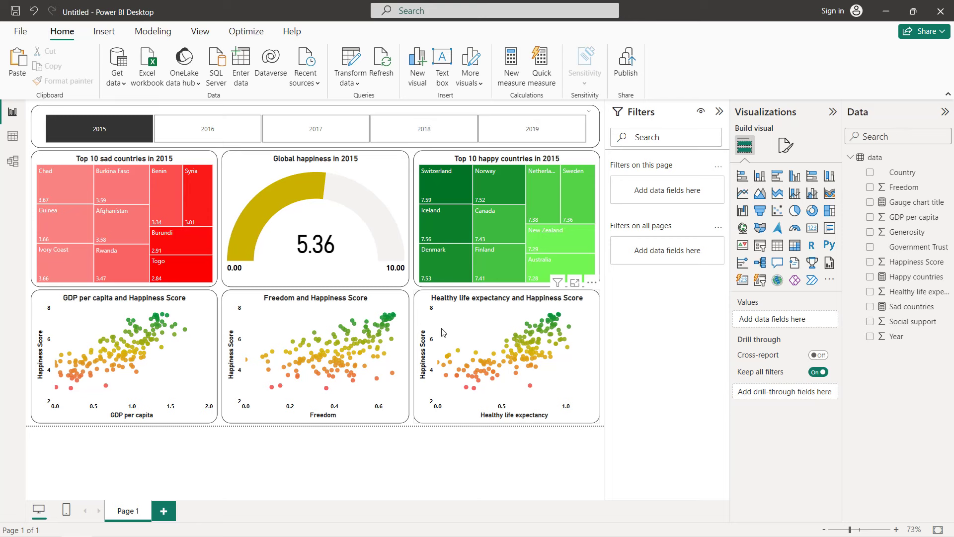
- Collapse the Visualizations, Filters and Data panes to give the report canvas more room
{"action": "left_click", "coordinate": [832, 112]}
{"action": "left_click", "coordinate": [810, 111]}
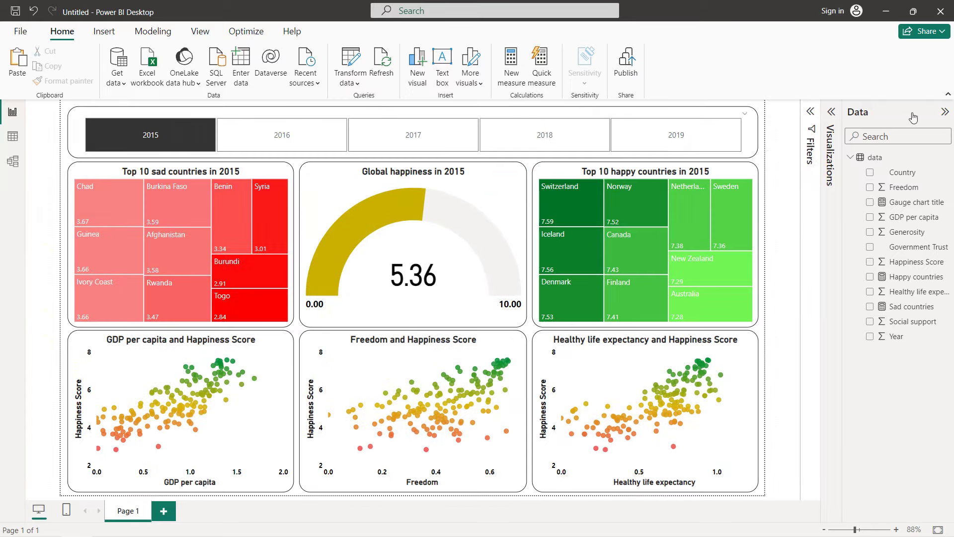
{"action": "left_click", "coordinate": [944, 111]}
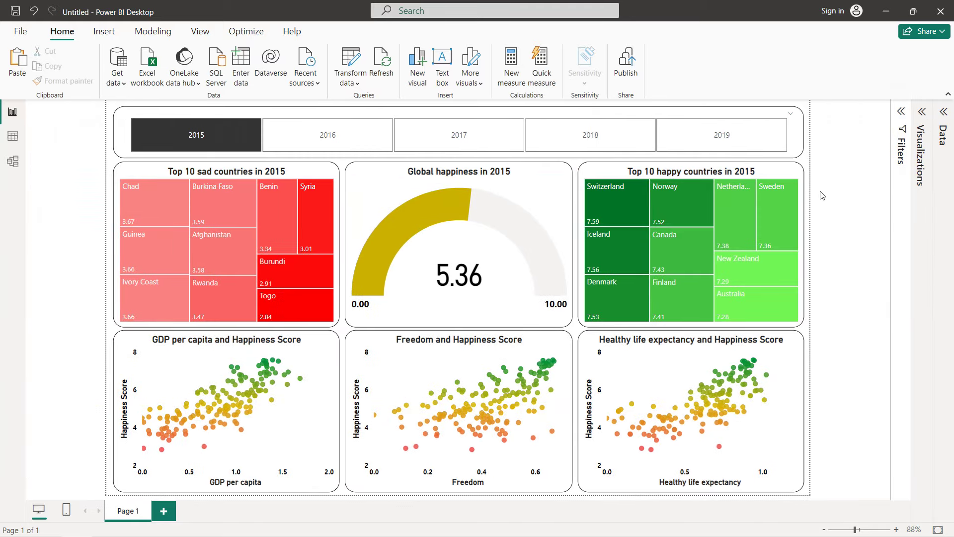